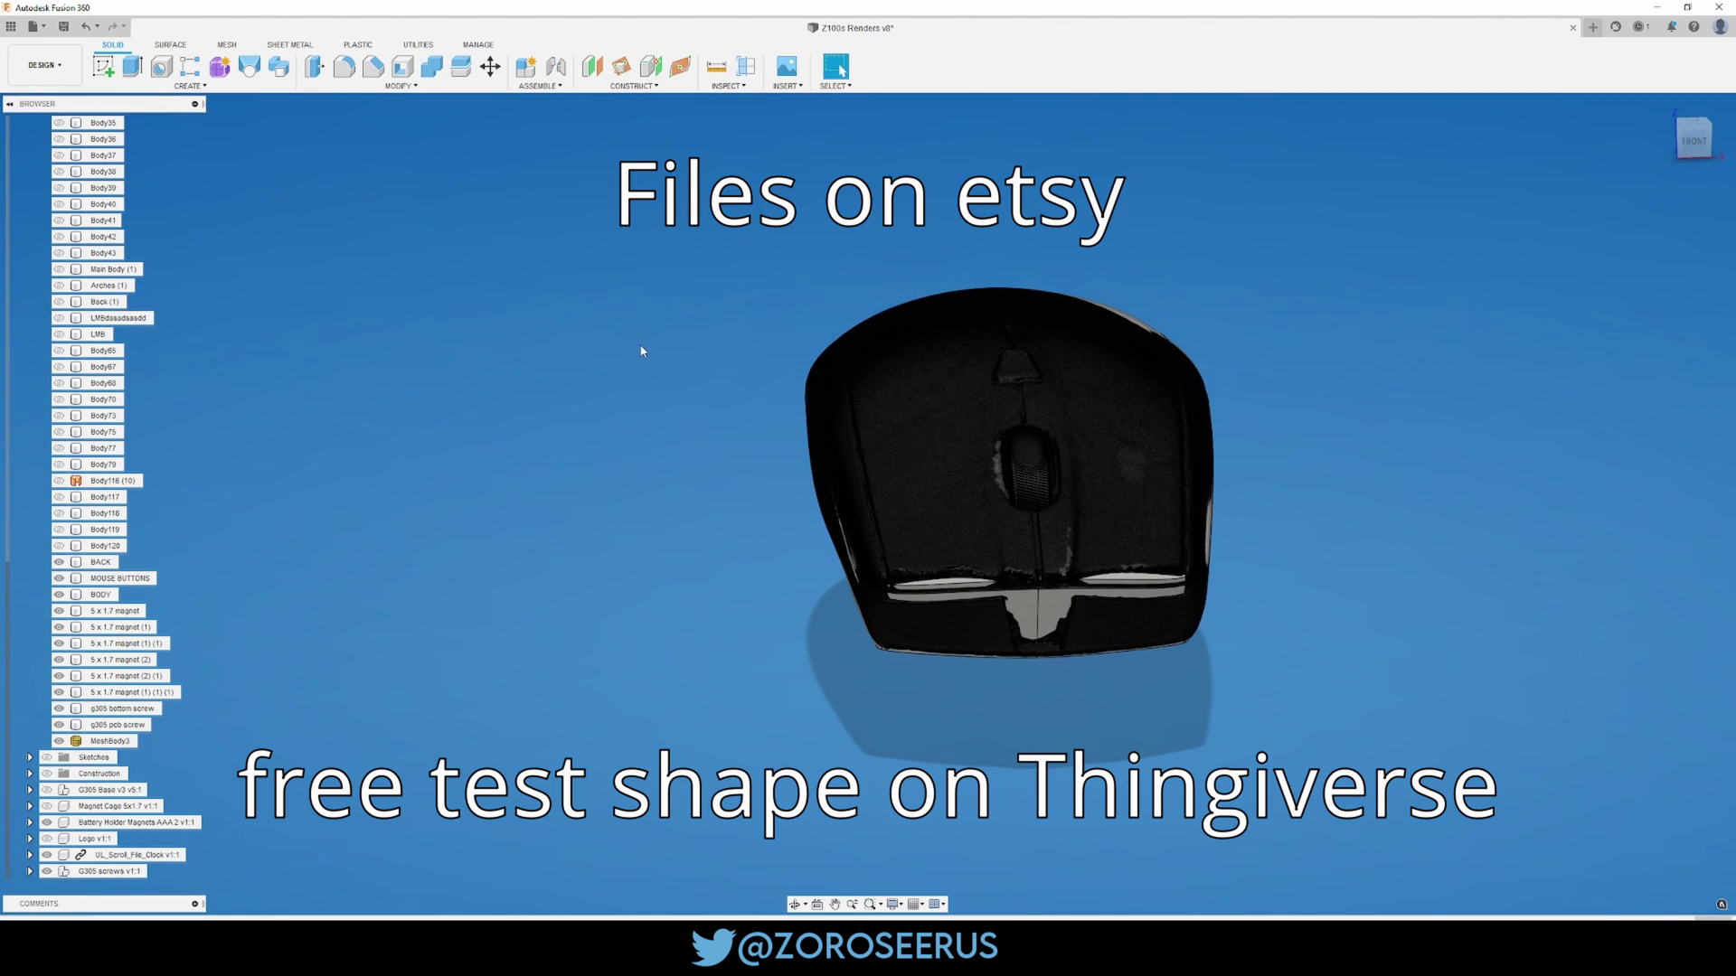
Step: Inspect the scan mesh over the mouse model from several sides, and hide the MeshBody3 body
{"action": "middle_click_drag", "start_coordinate": [640, 346], "coordinate": [565, 357], "text": "shift"}
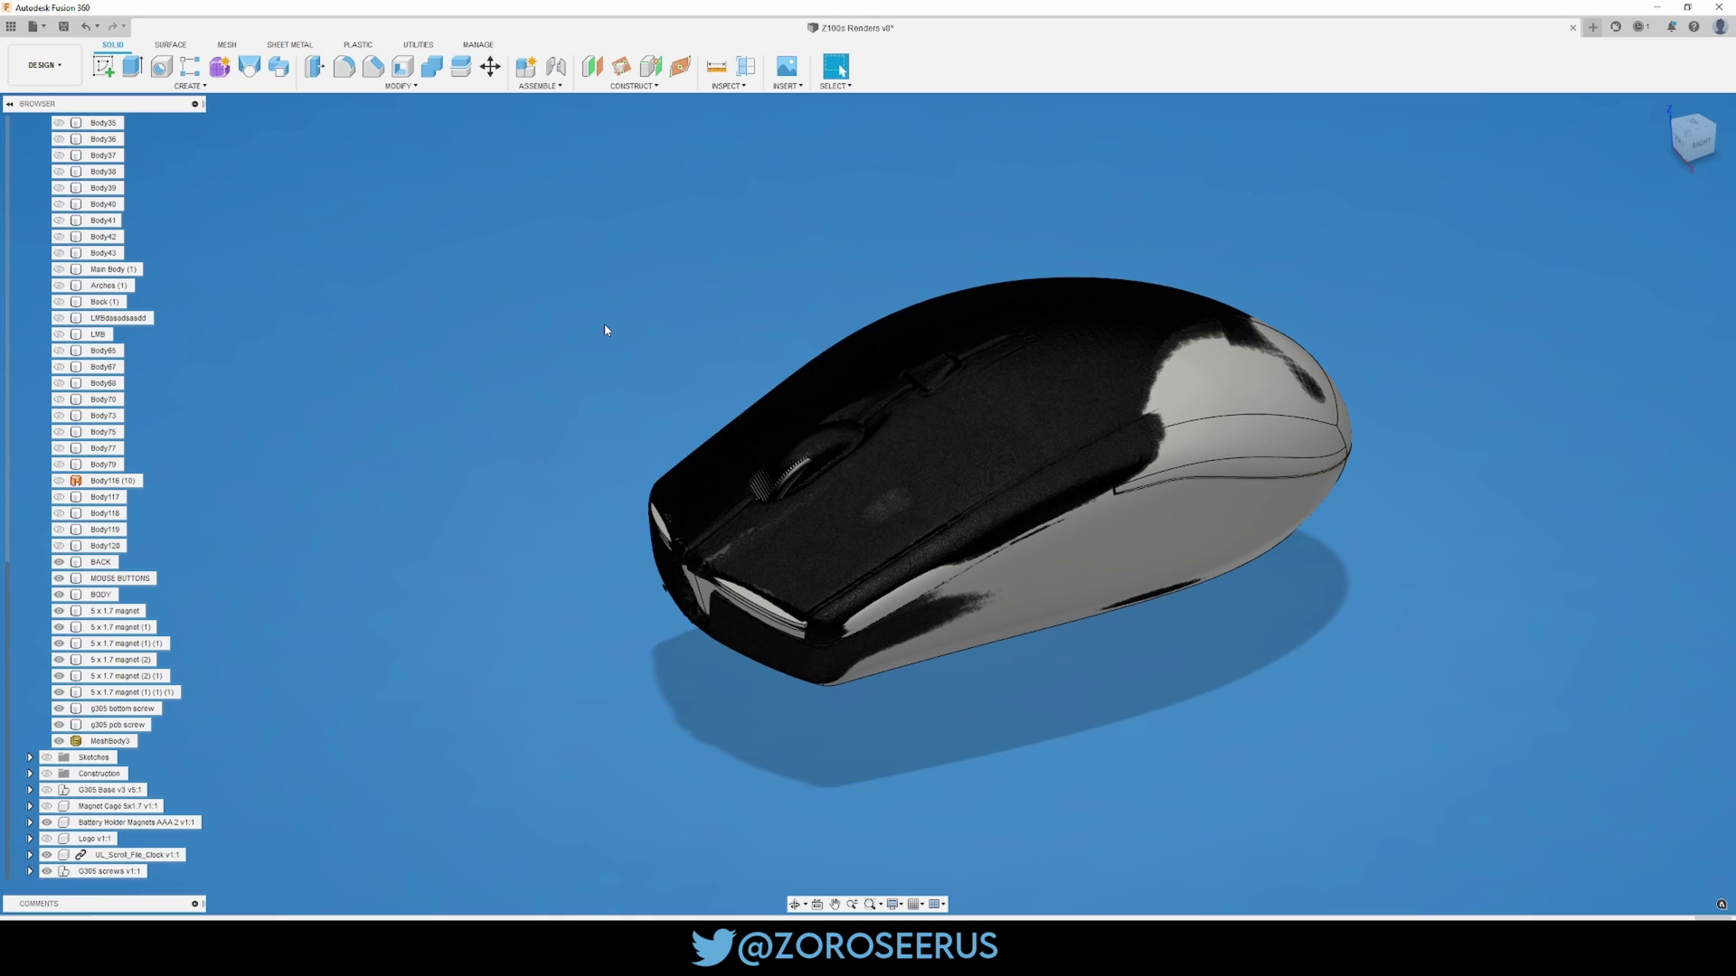
{"action": "middle_click_drag", "start_coordinate": [626, 271], "coordinate": [619, 267], "text": "shift"}
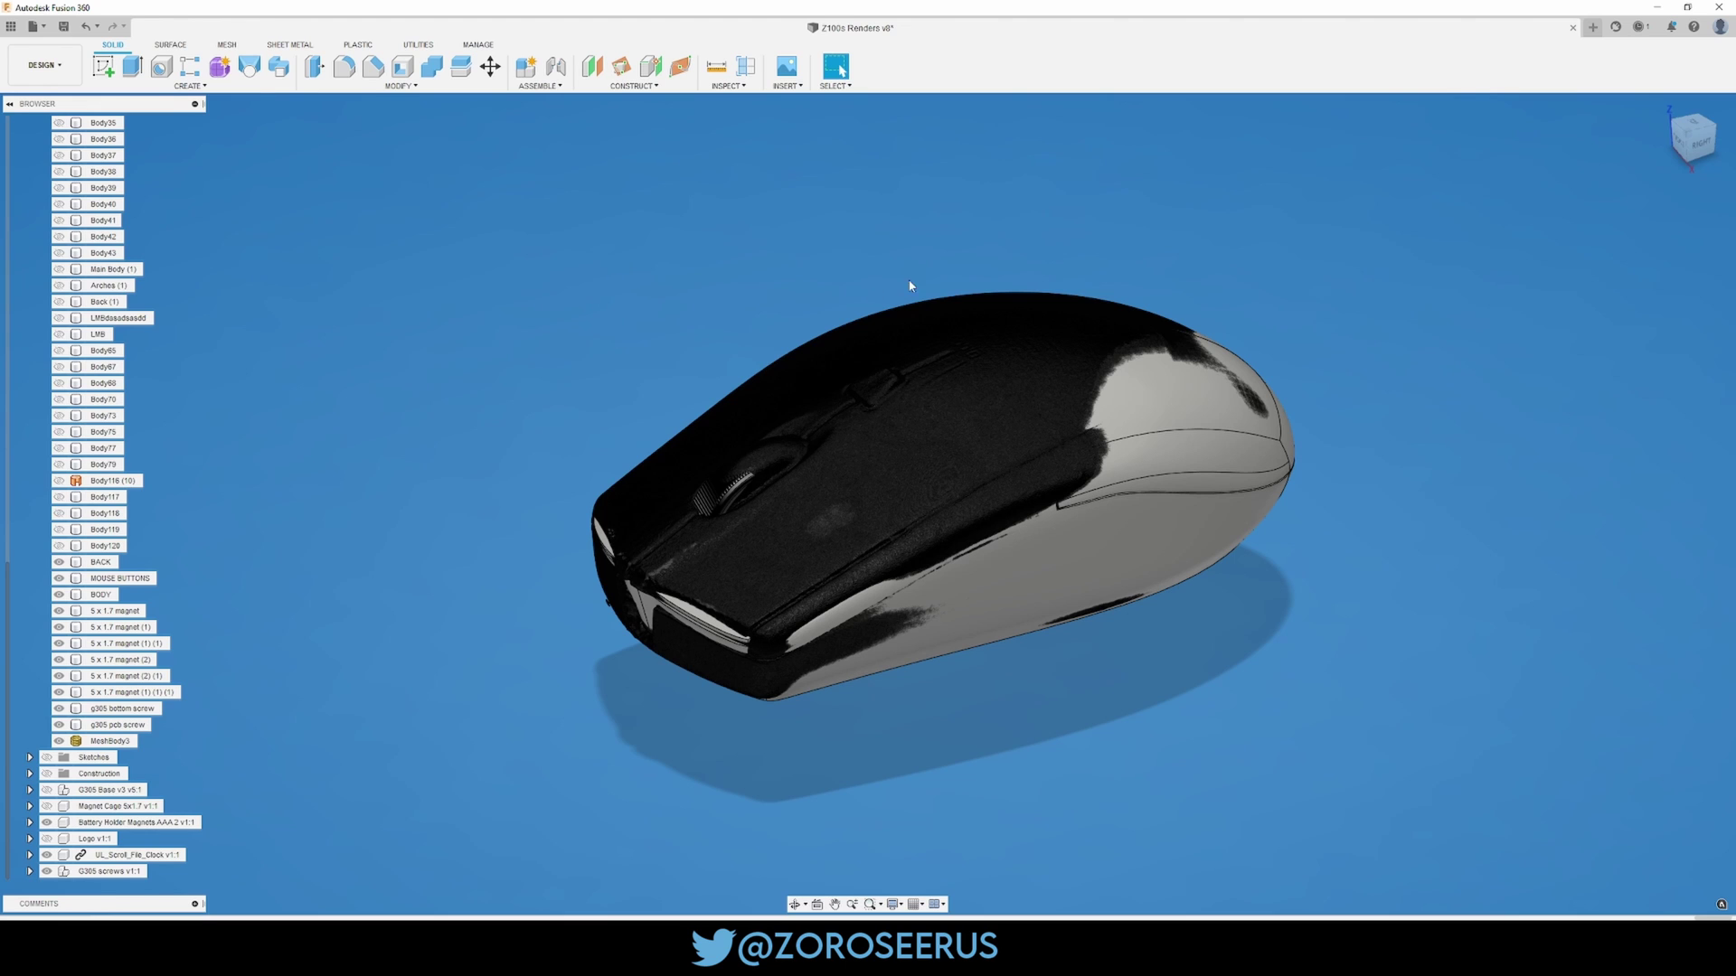
{"action": "middle_click_drag", "start_coordinate": [960, 215], "coordinate": [1171, 614], "text": "shift"}
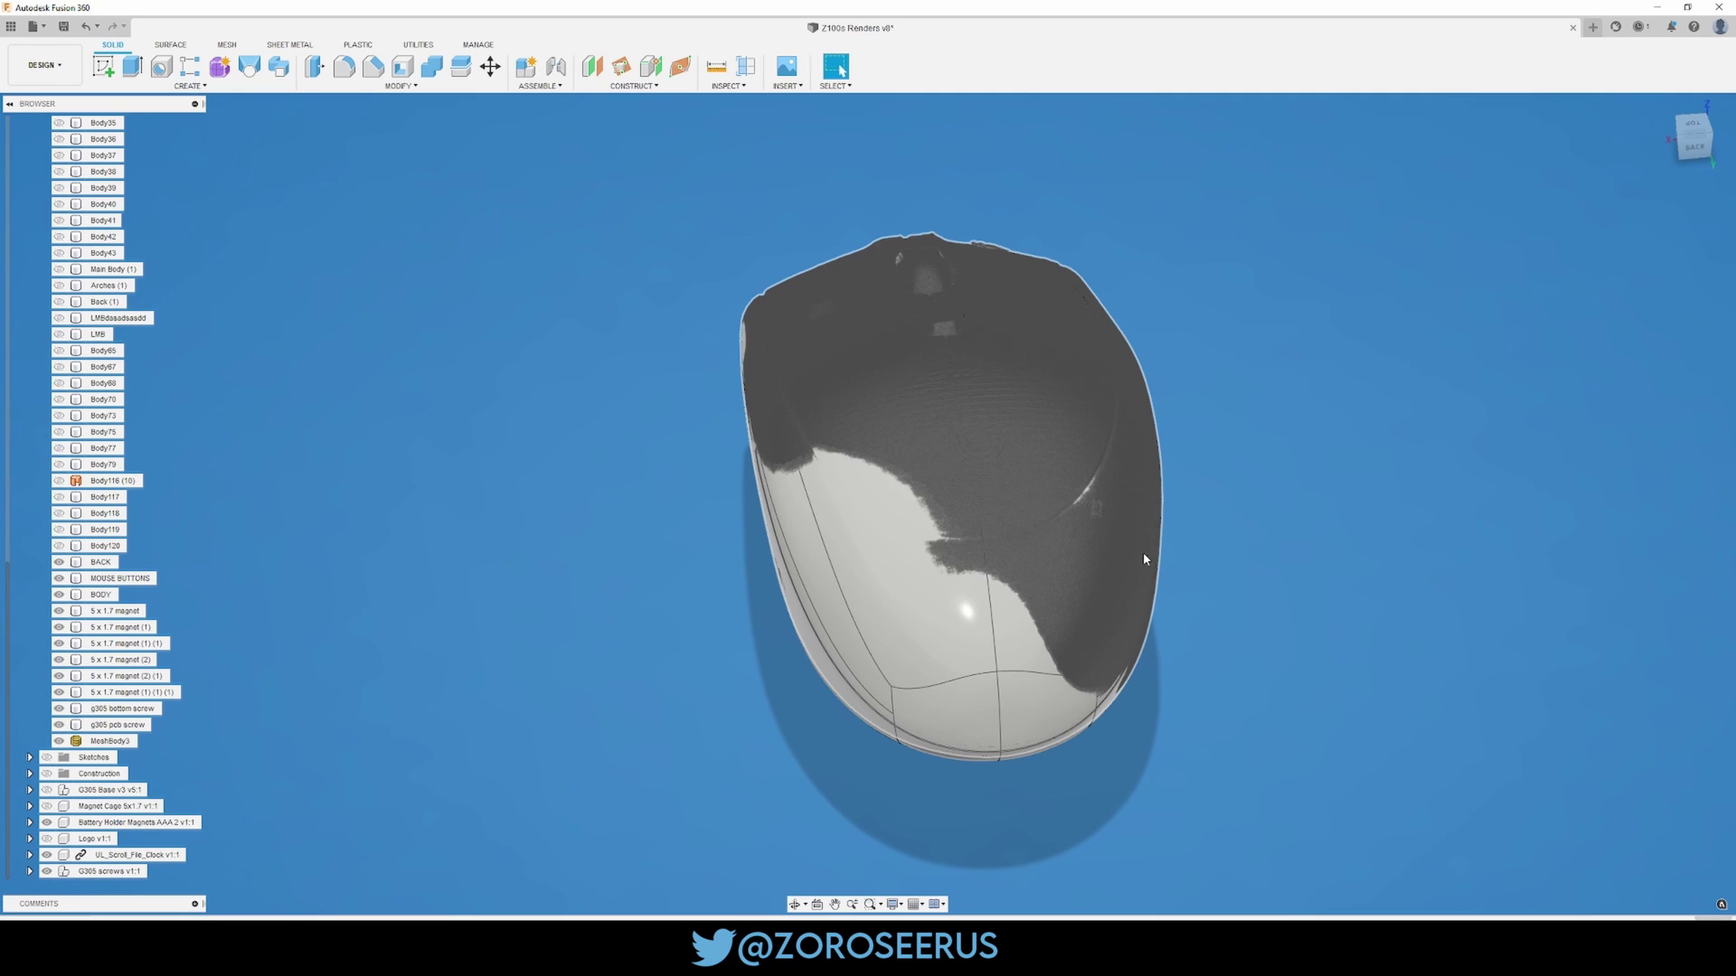
{"action": "mouse_move", "coordinate": [1278, 445]}
{"action": "middle_mouse_down", "text": "shift"}
{"action": "mouse_move", "coordinate": [1378, 387]}
{"action": "mouse_move", "coordinate": [1181, 661]}
{"action": "mouse_move", "coordinate": [1167, 620]}
{"action": "mouse_move", "coordinate": [1268, 601]}
{"action": "mouse_move", "coordinate": [1120, 680]}
{"action": "mouse_move", "coordinate": [1067, 670]}
{"action": "mouse_move", "coordinate": [1112, 675]}
{"action": "middle_mouse_up", "text": "shift"}
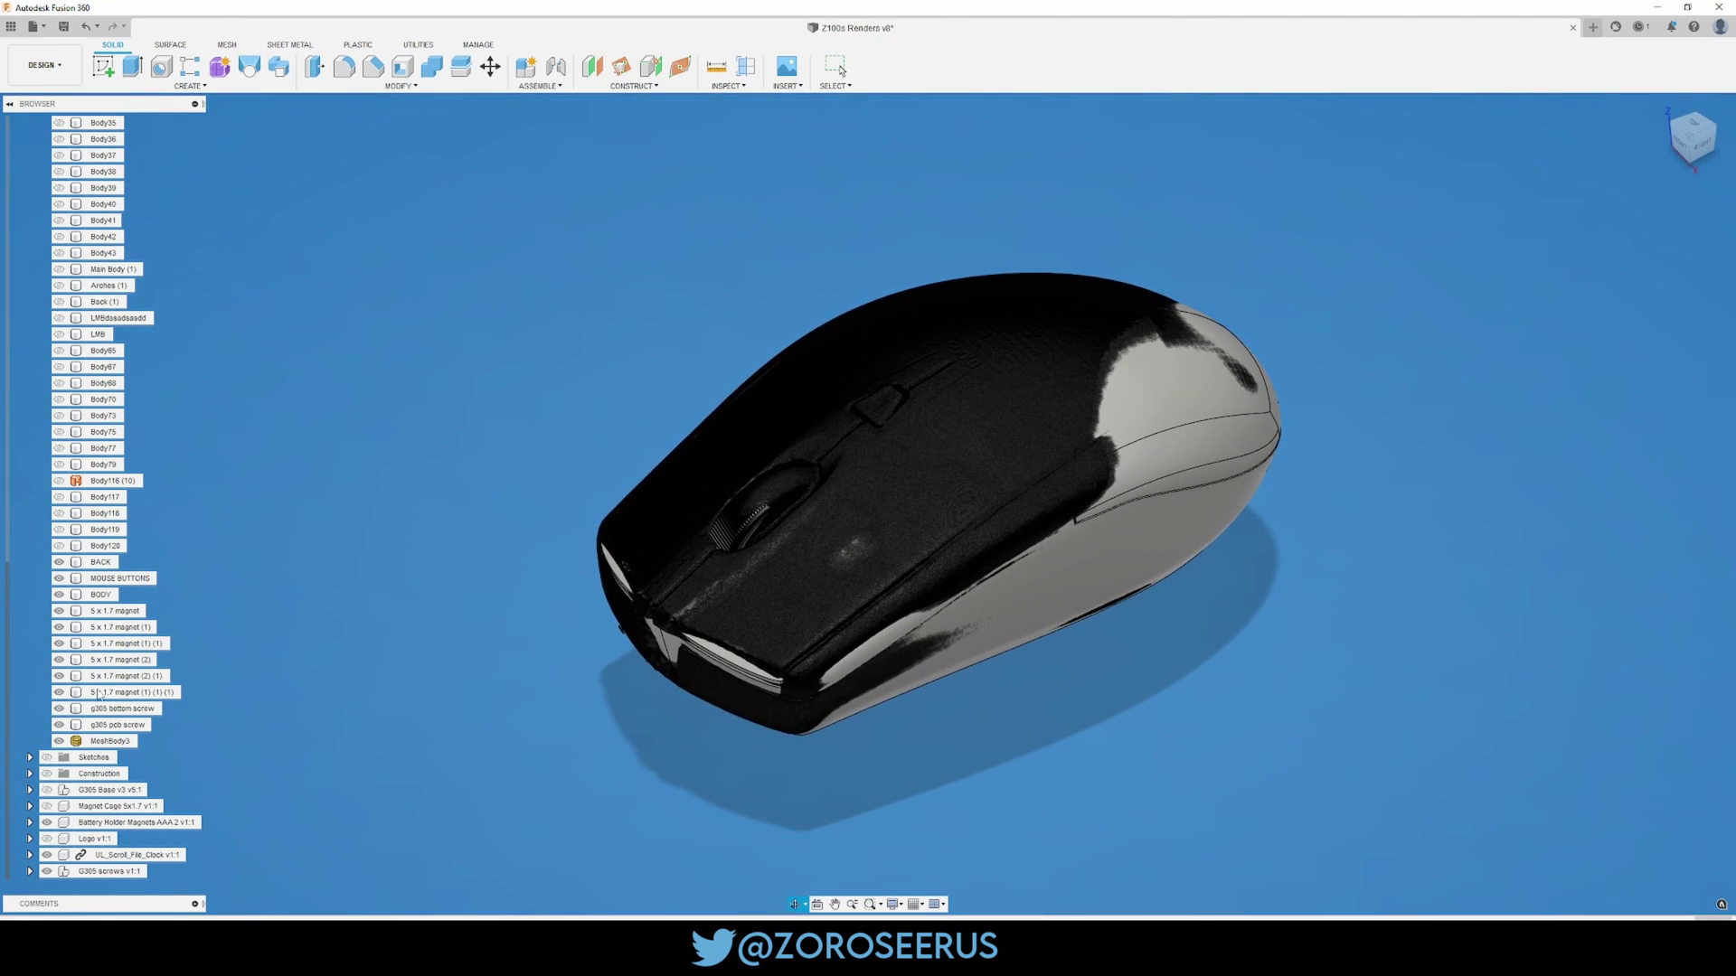
{"action": "left_click", "coordinate": [59, 742]}
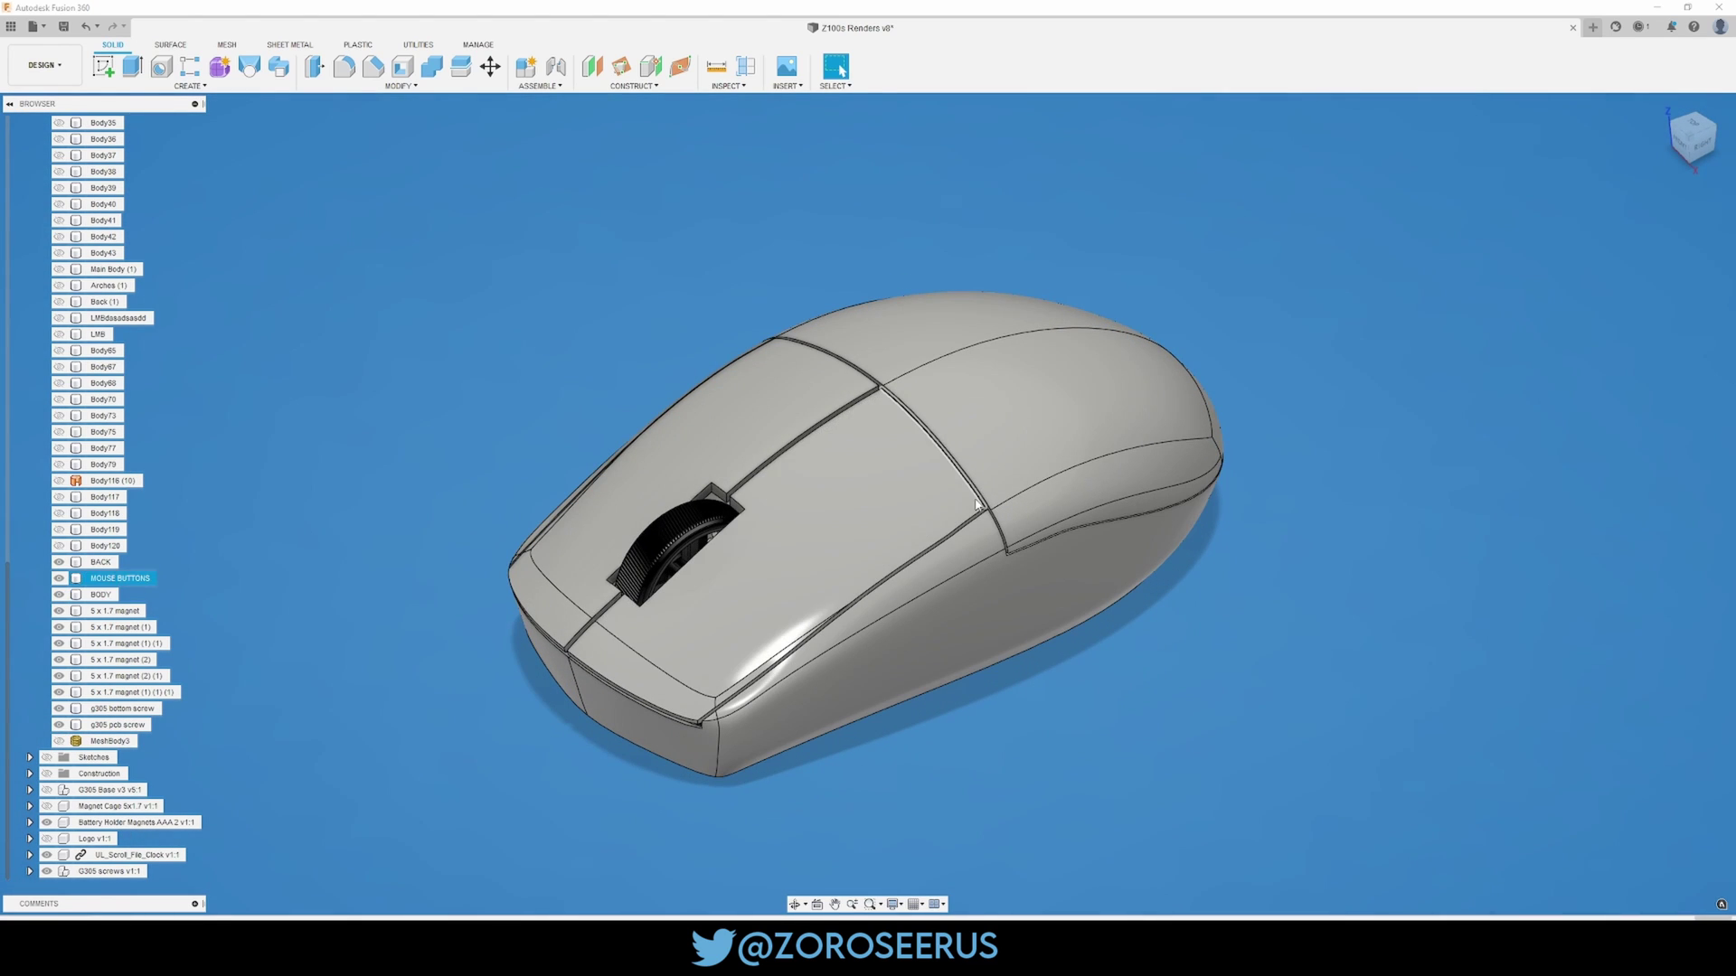
Step: Hide the MOUSE BUTTONS and BACK bodies, keeping BODY shown to expose the inside of the shell
{"action": "left_click", "coordinate": [59, 578]}
{"action": "left_click", "coordinate": [59, 594]}
{"action": "left_click", "coordinate": [59, 594]}
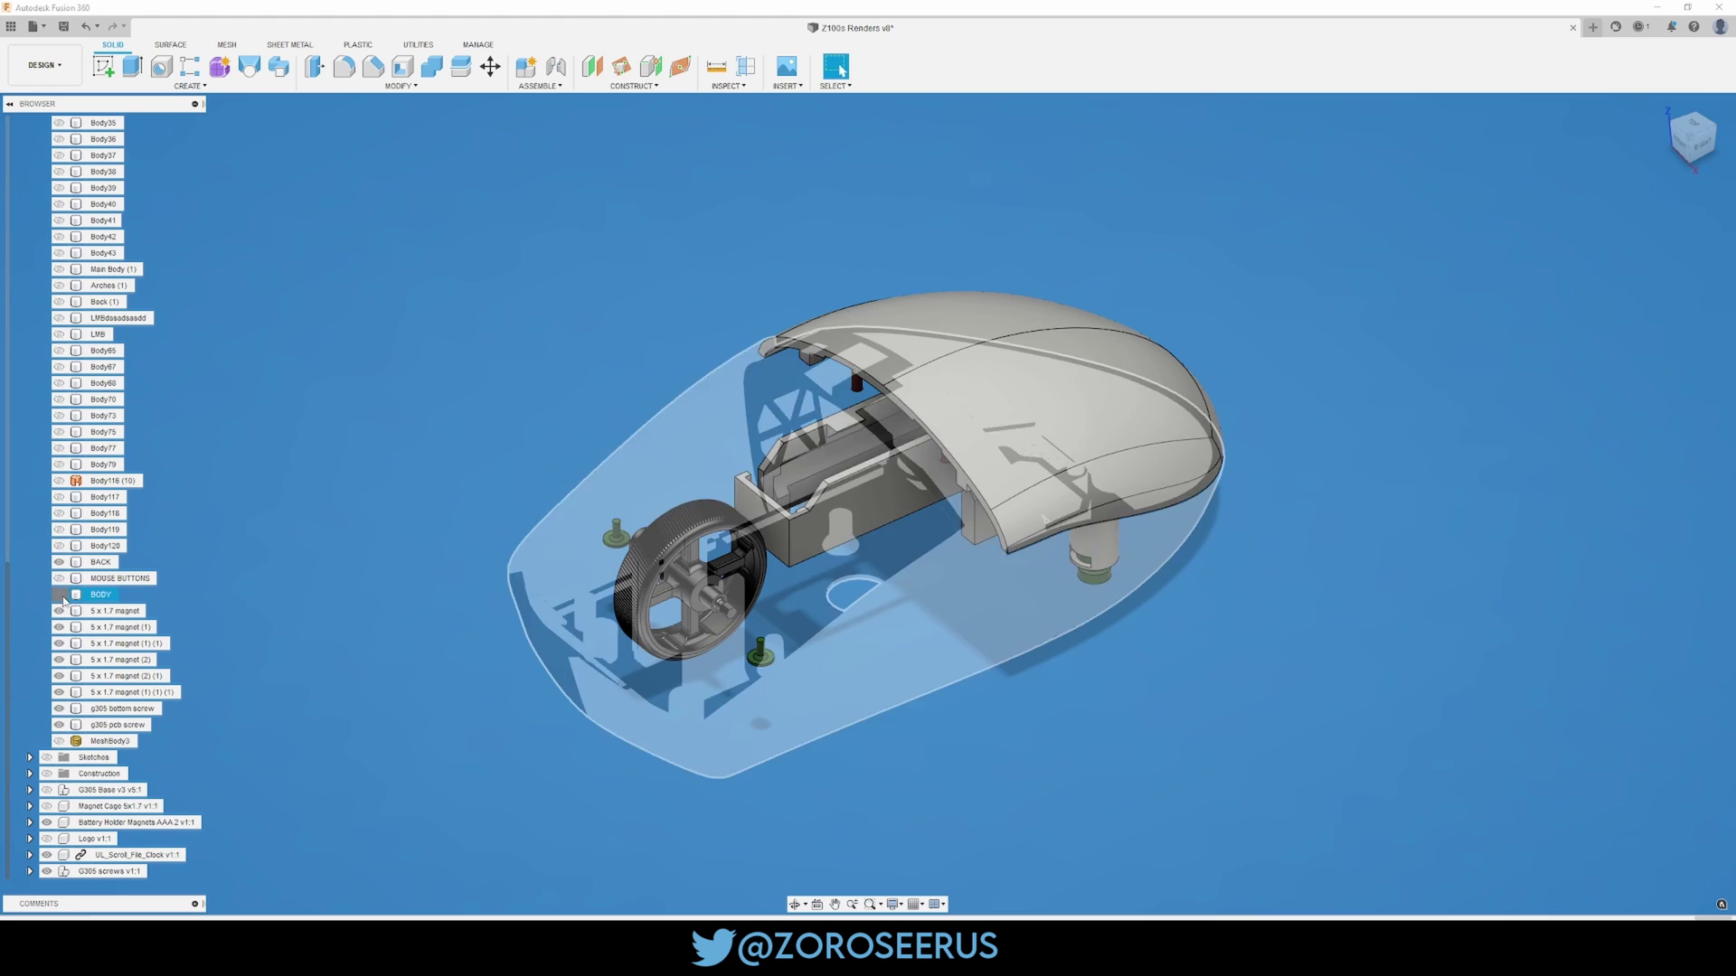
{"action": "middle_click_drag", "start_coordinate": [593, 253], "coordinate": [631, 268], "text": "shift"}
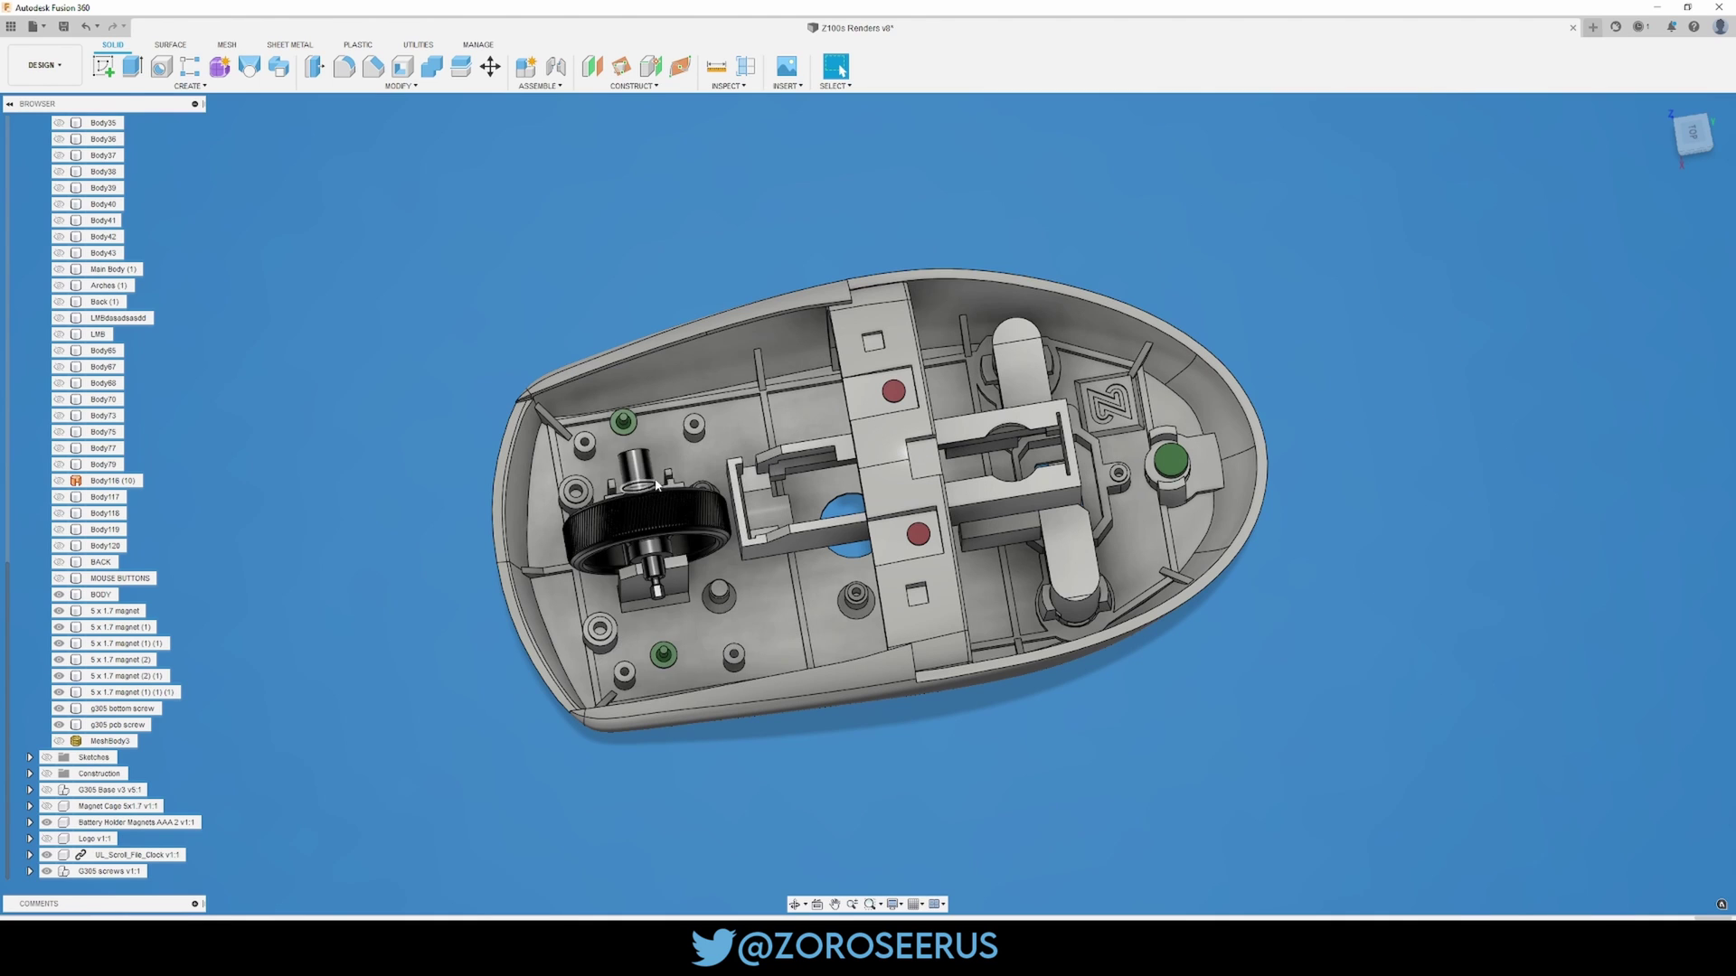
{"action": "scroll", "coordinate": [766, 431], "scroll_direction": "up", "scroll_amount": 2}
{"action": "middle_click_drag", "start_coordinate": [766, 431], "coordinate": [848, 366], "text": "shift"}
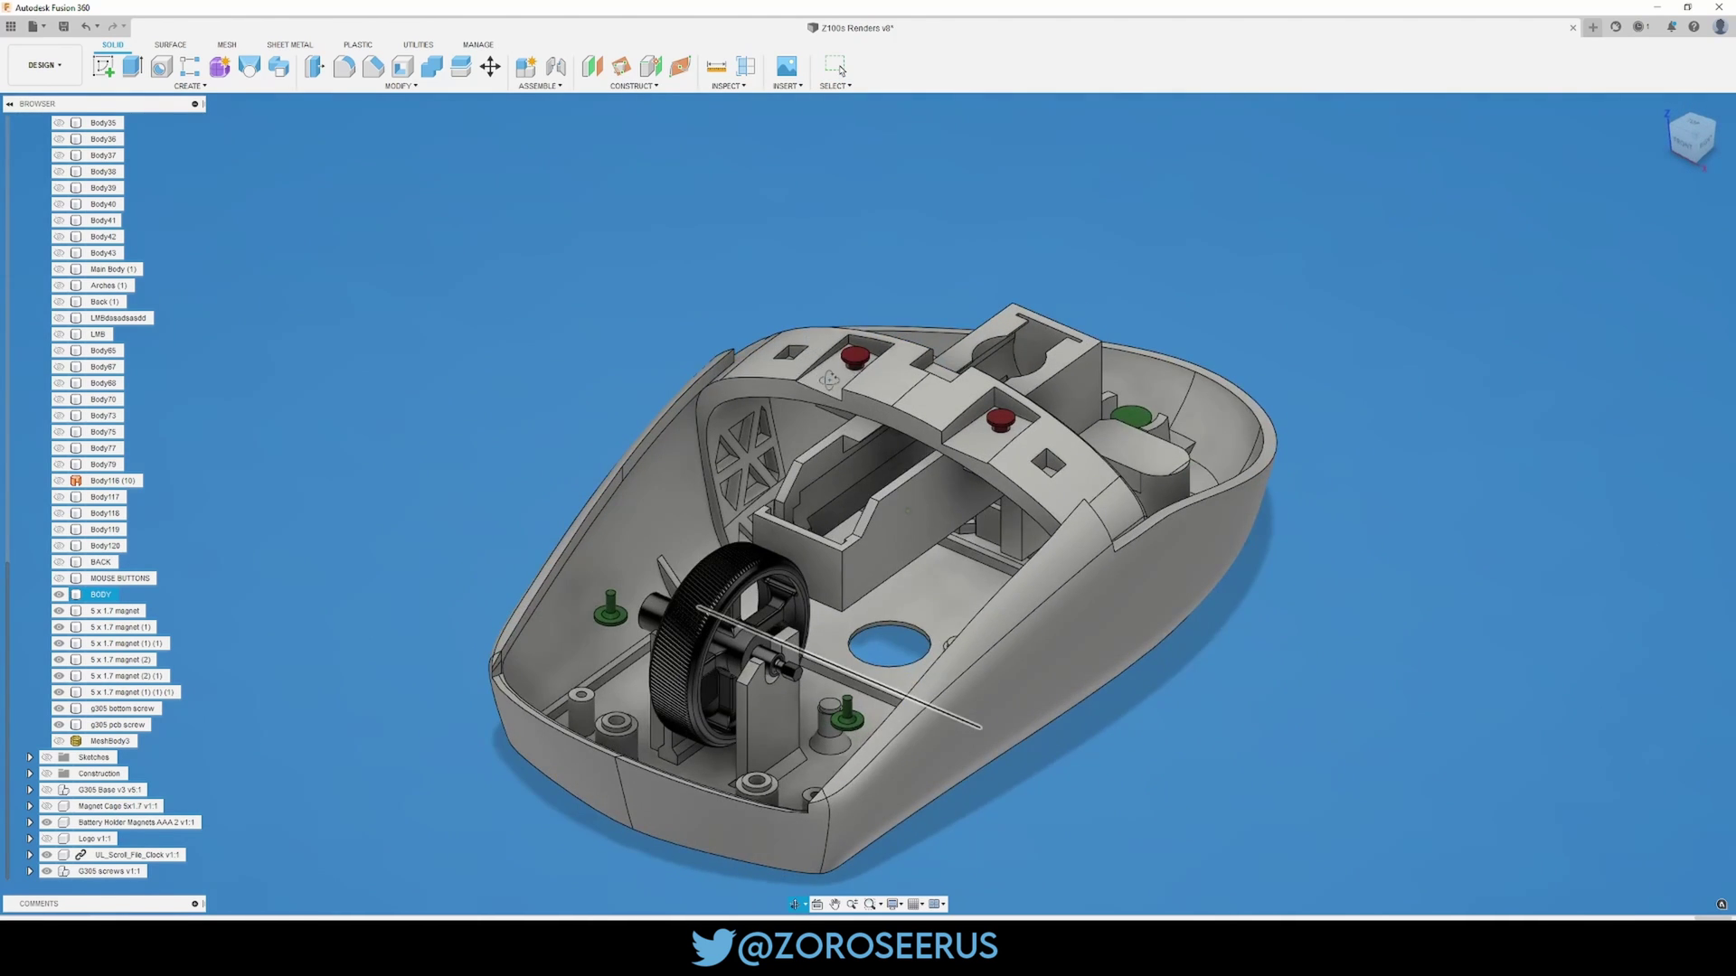
Step: Examine the red screws on the arch and the green PCB screws beside the scroll wheel, briefly showing MOUSE BUTTONS for comparison
{"action": "scroll", "coordinate": [853, 366], "scroll_direction": "up", "scroll_amount": 4}
{"action": "left_click", "coordinate": [1102, 481]}
{"action": "scroll", "coordinate": [954, 234], "scroll_direction": "down", "scroll_amount": 4}
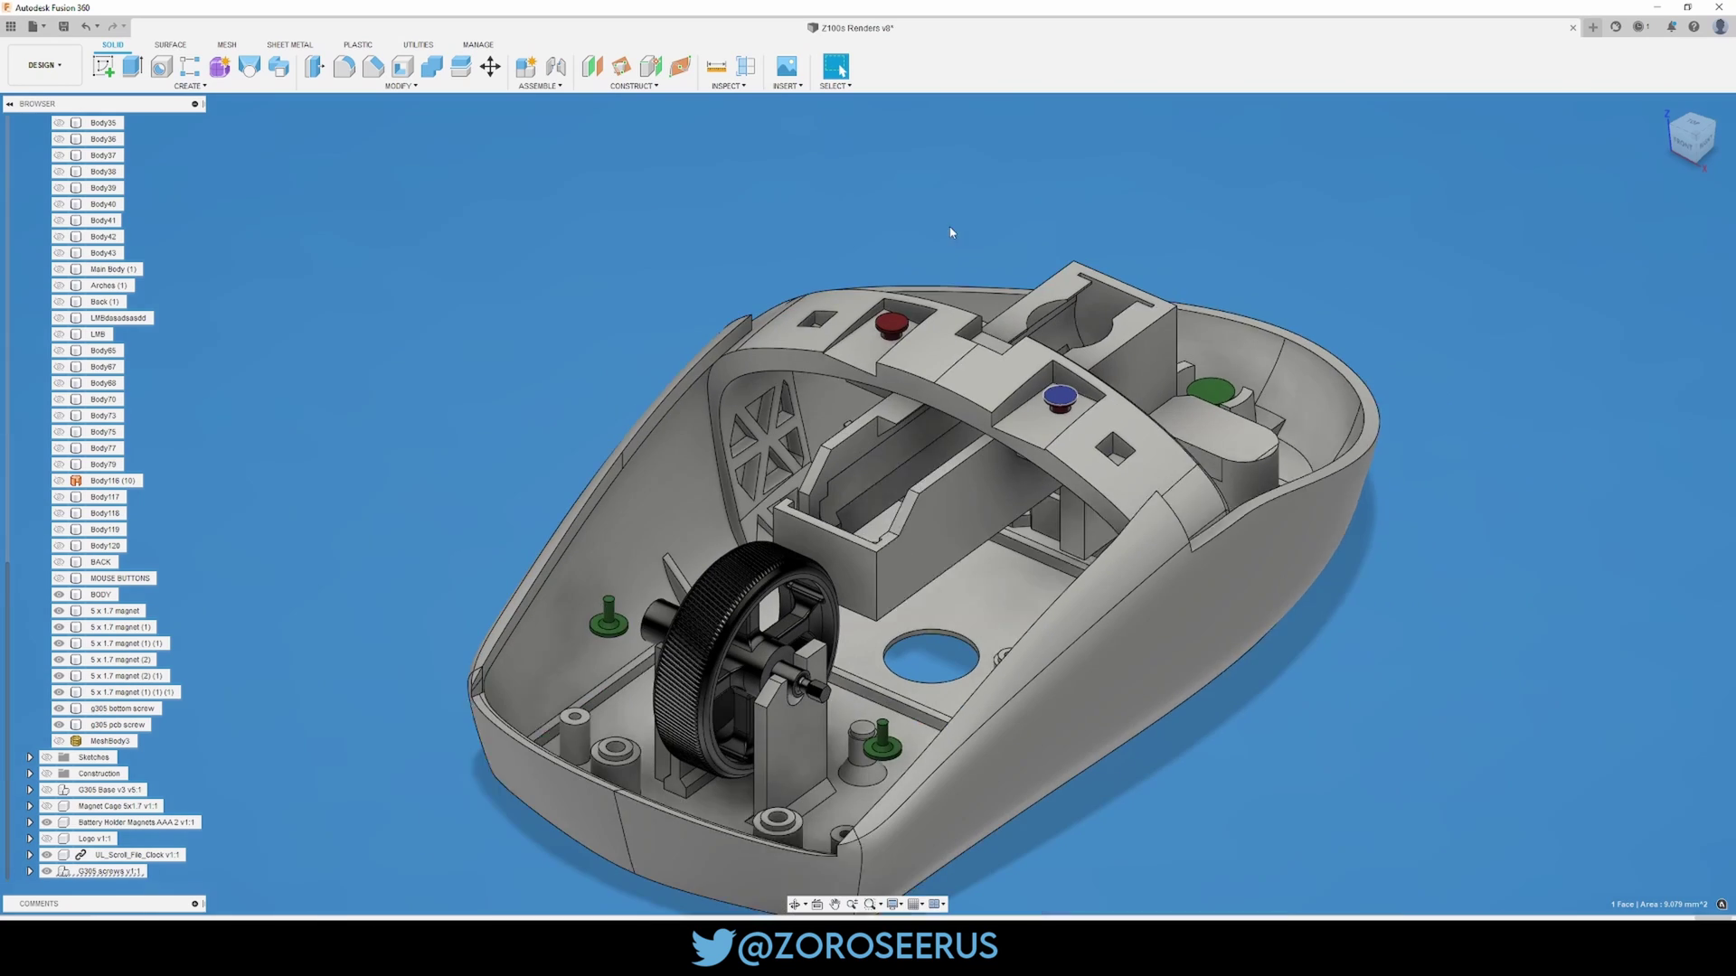
{"action": "left_click", "coordinate": [900, 217]}
{"action": "scroll", "coordinate": [673, 543], "scroll_direction": "up", "scroll_amount": 3}
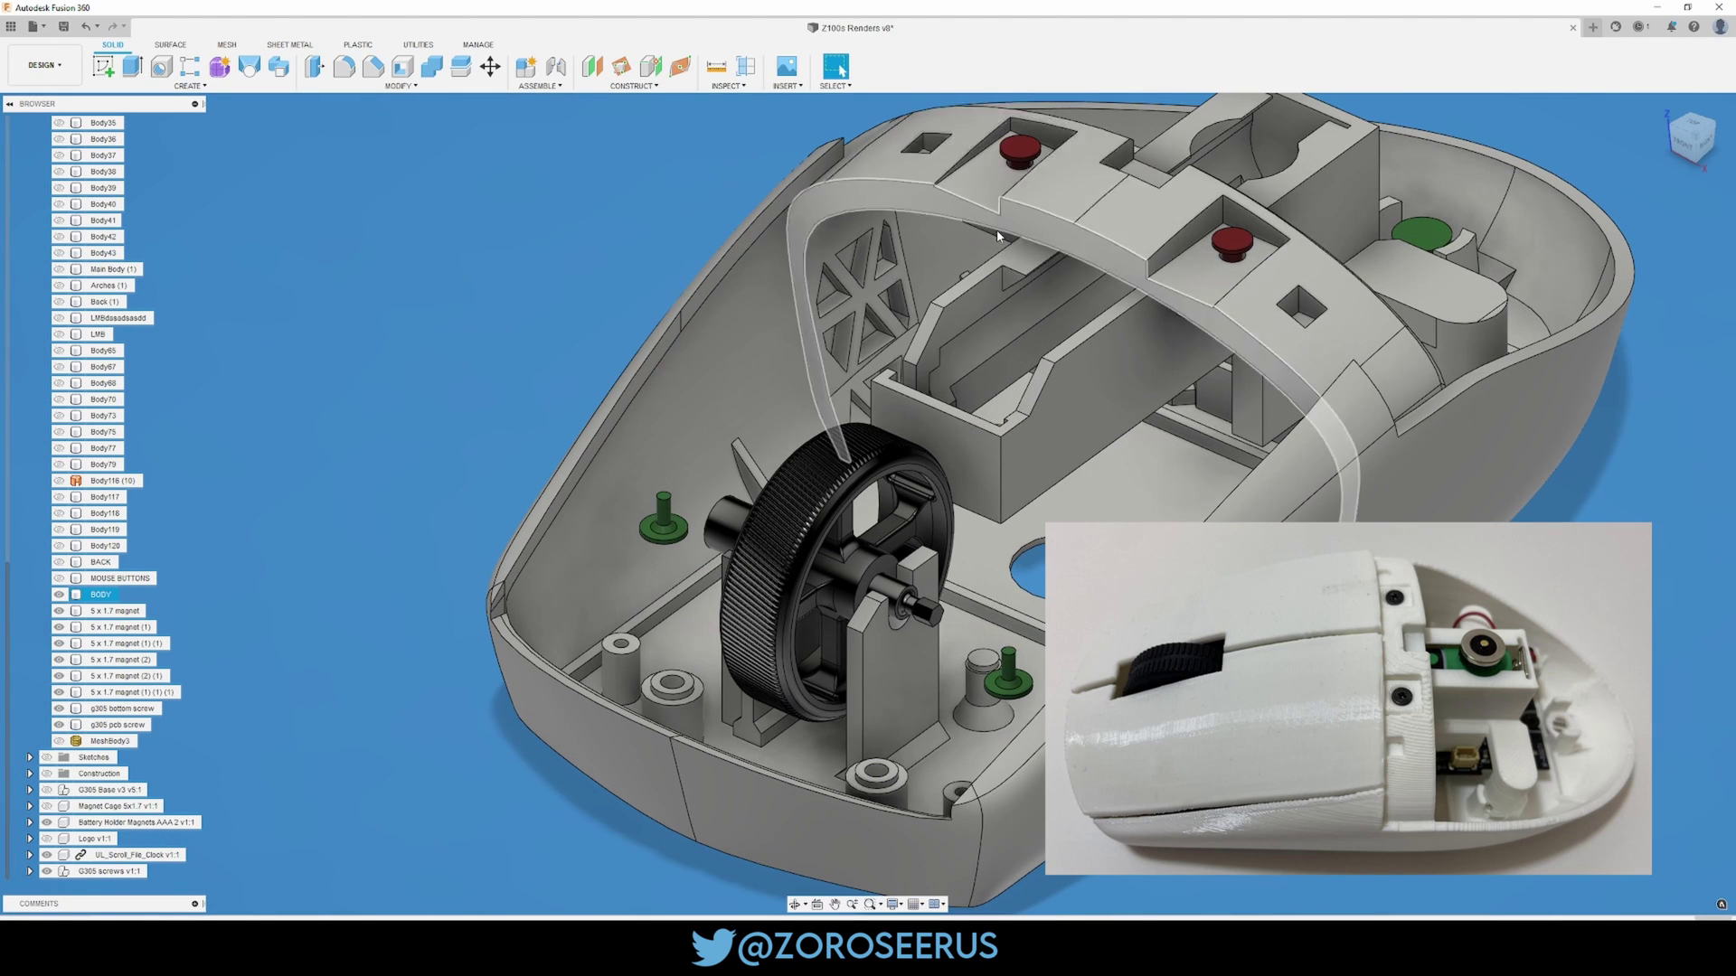
{"action": "left_click", "coordinate": [58, 578]}
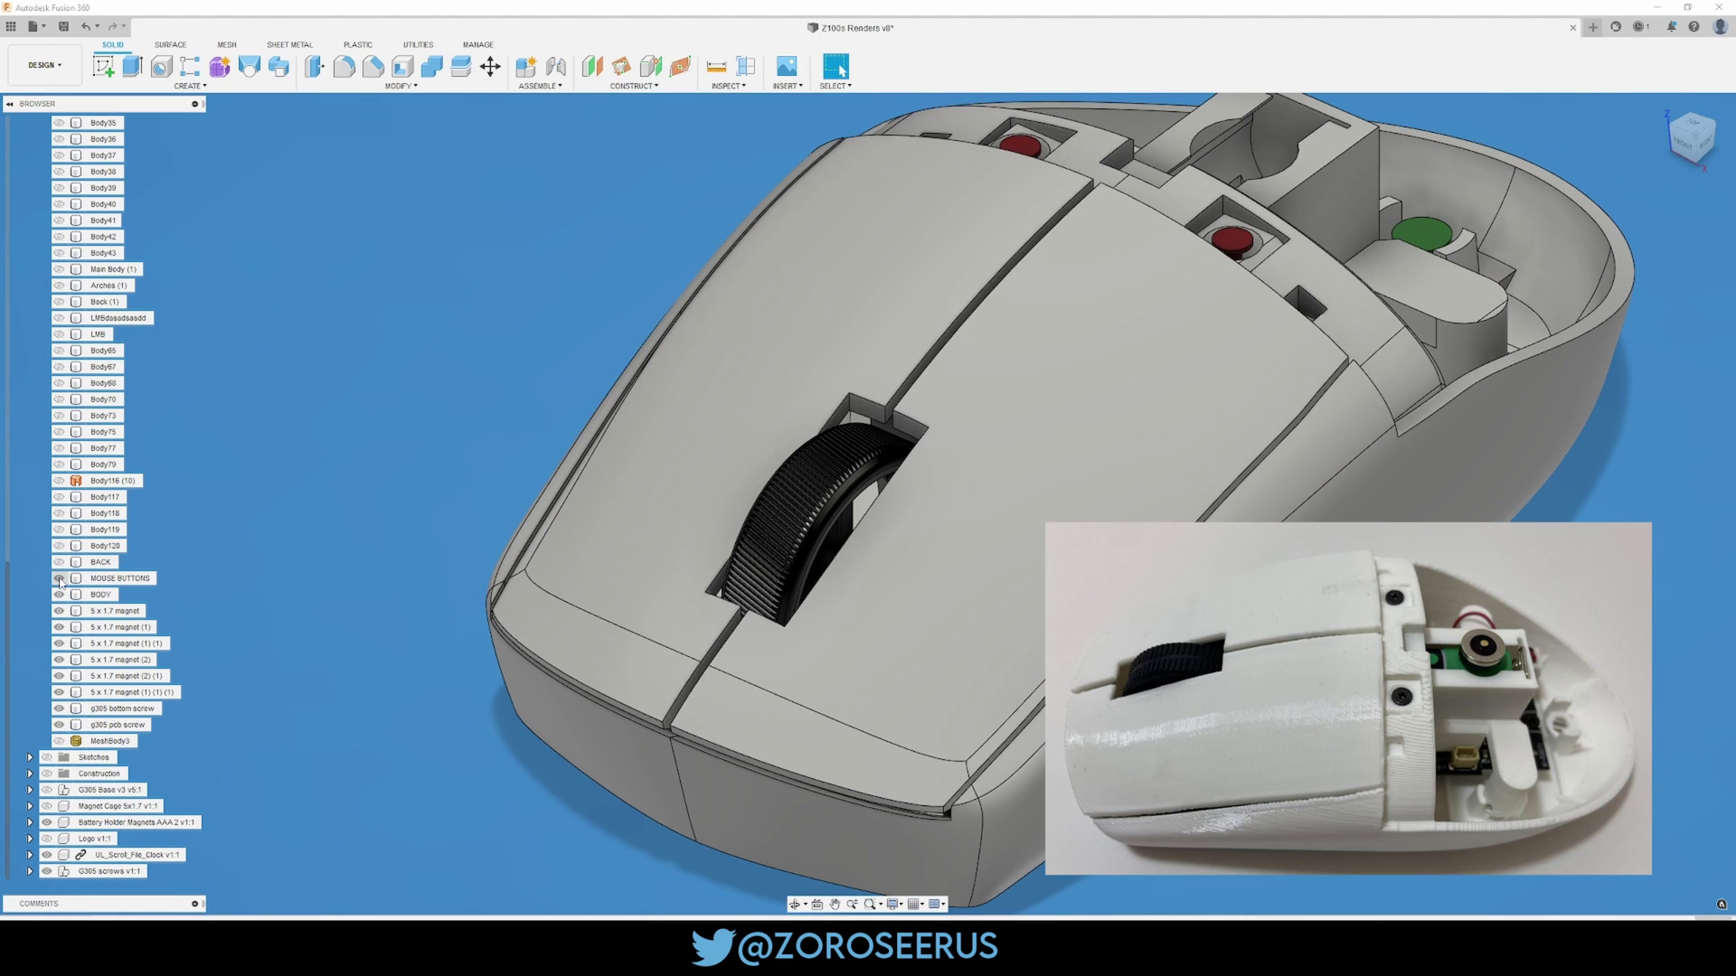
{"action": "left_click", "coordinate": [59, 578]}
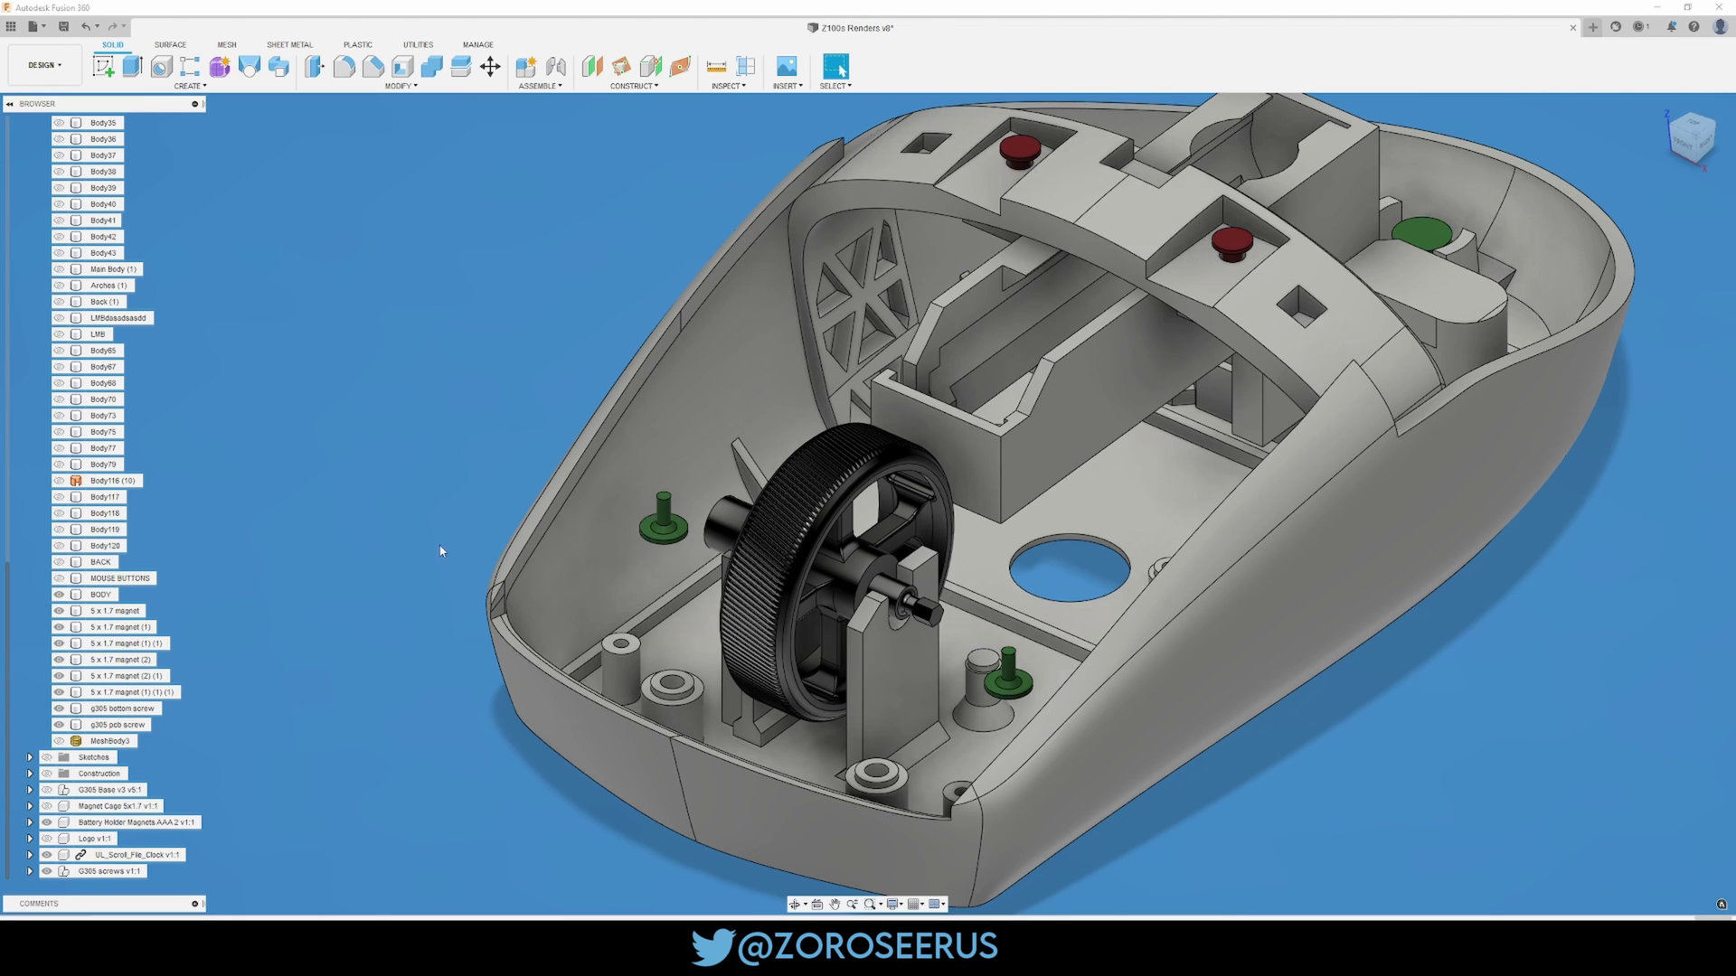
{"action": "scroll", "coordinate": [678, 527], "scroll_direction": "up", "scroll_amount": 4}
{"action": "left_click", "coordinate": [651, 479]}
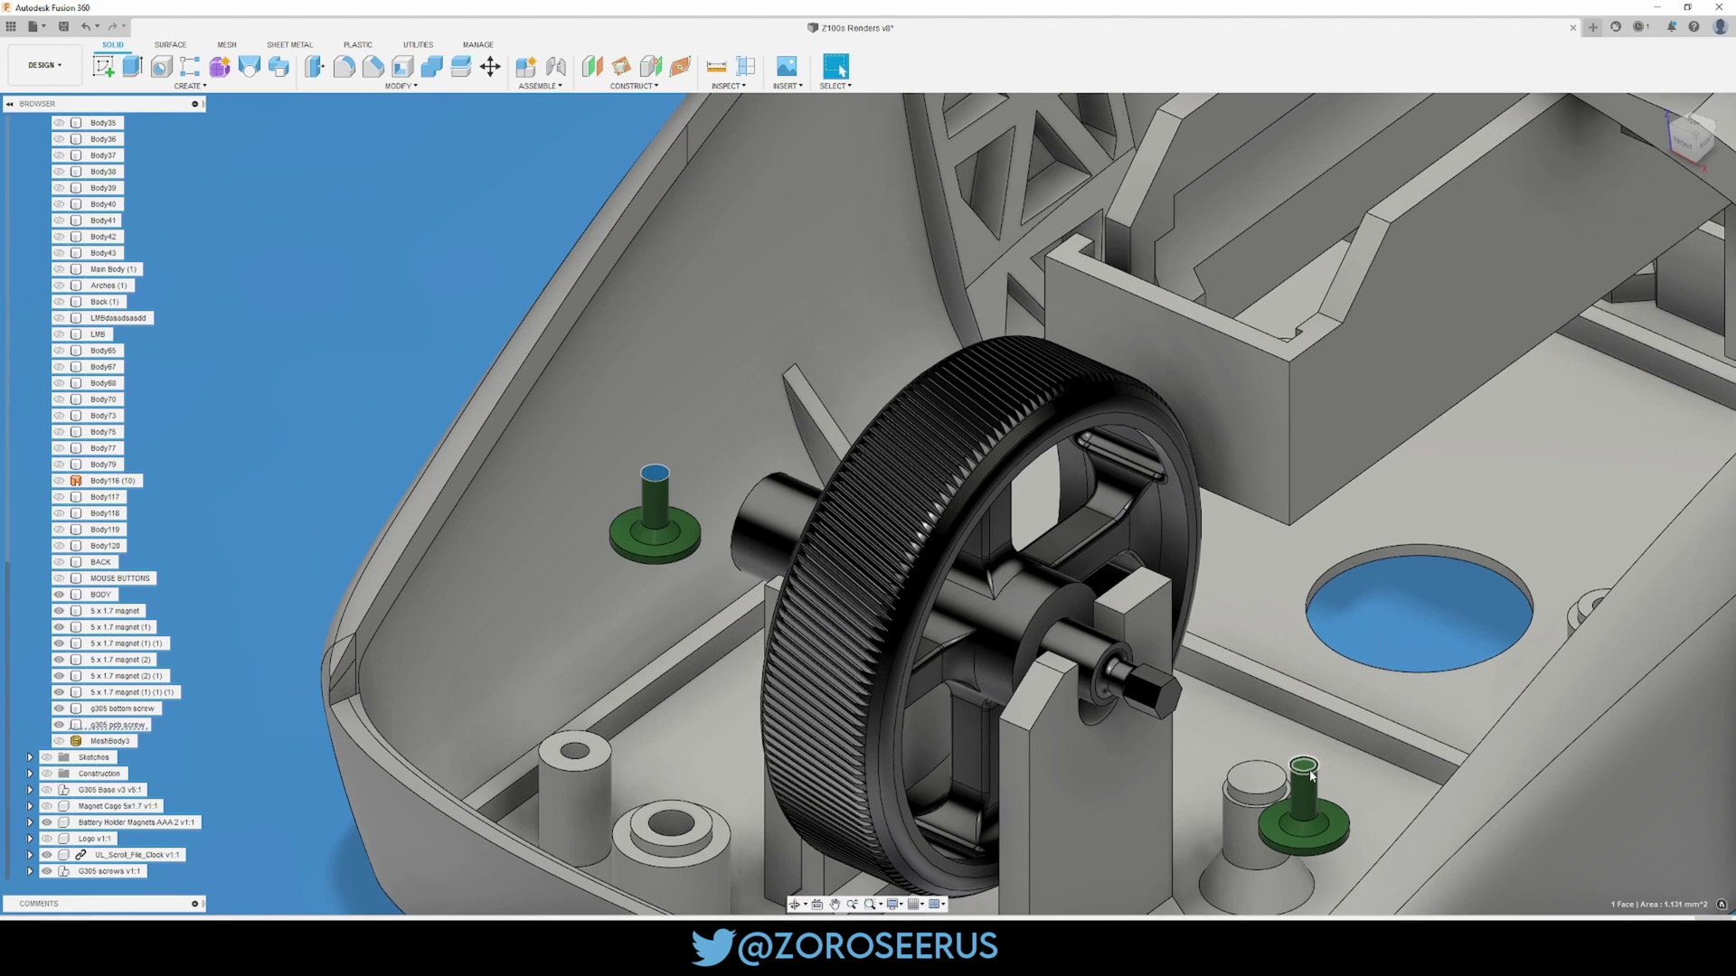
{"action": "scroll", "coordinate": [1305, 769], "scroll_direction": "down", "scroll_amount": 5}
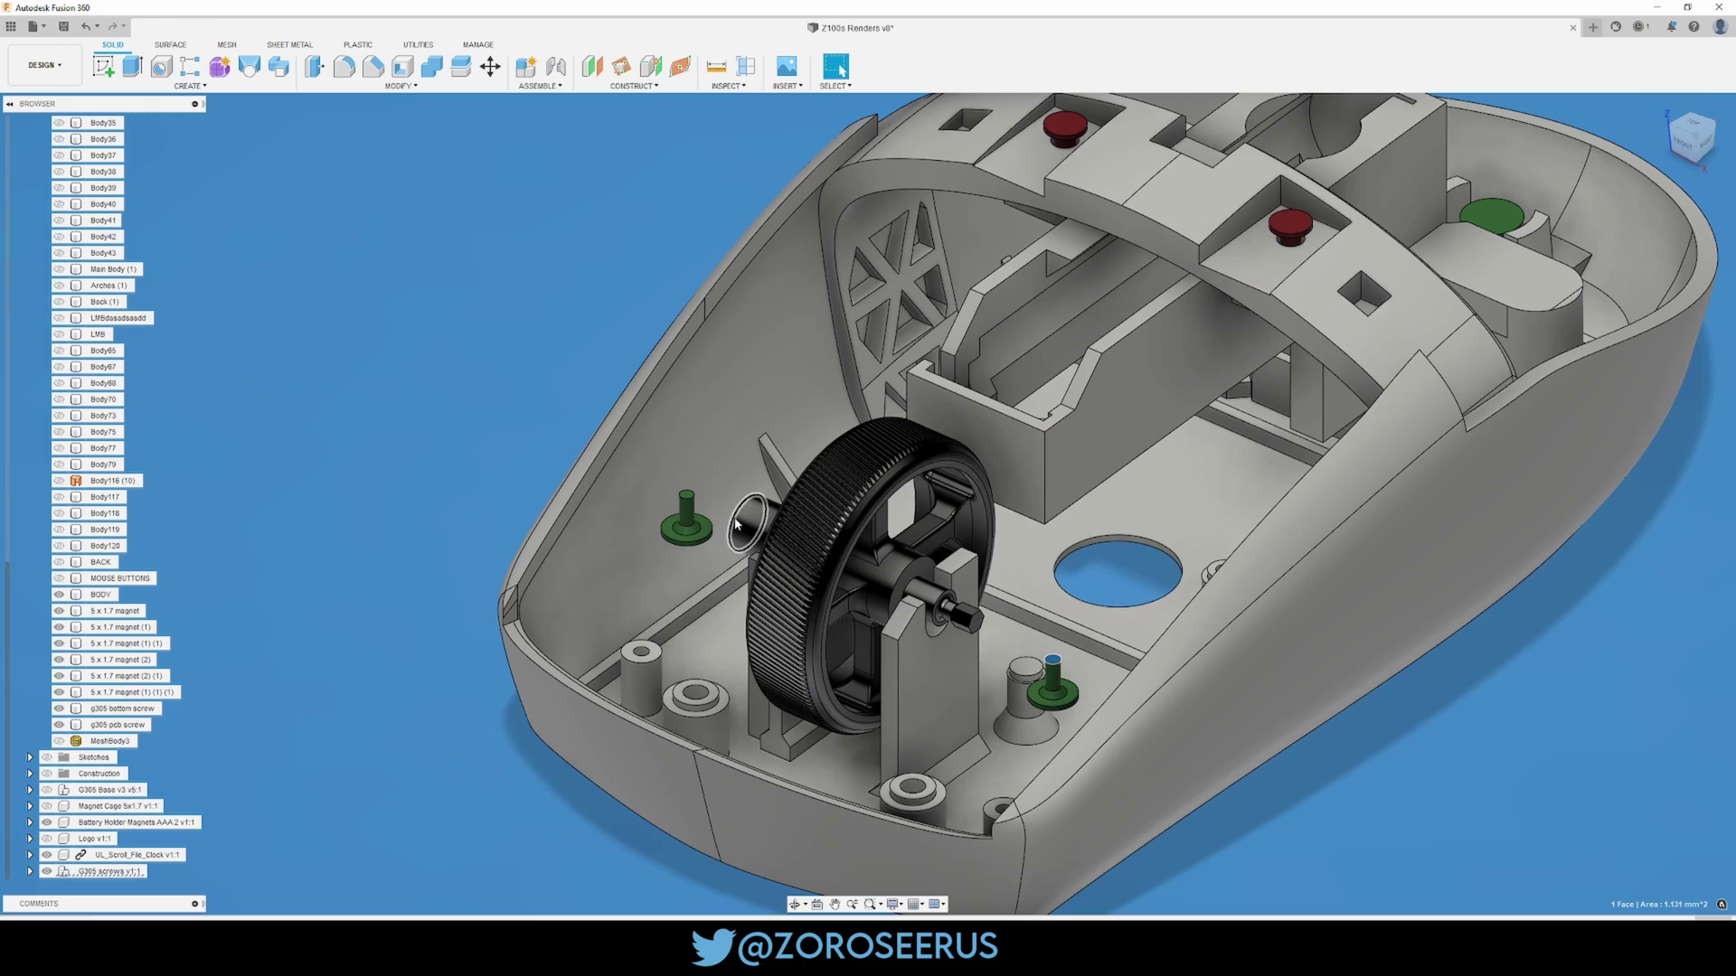
{"action": "scroll", "coordinate": [736, 516], "scroll_direction": "up", "scroll_amount": 6}
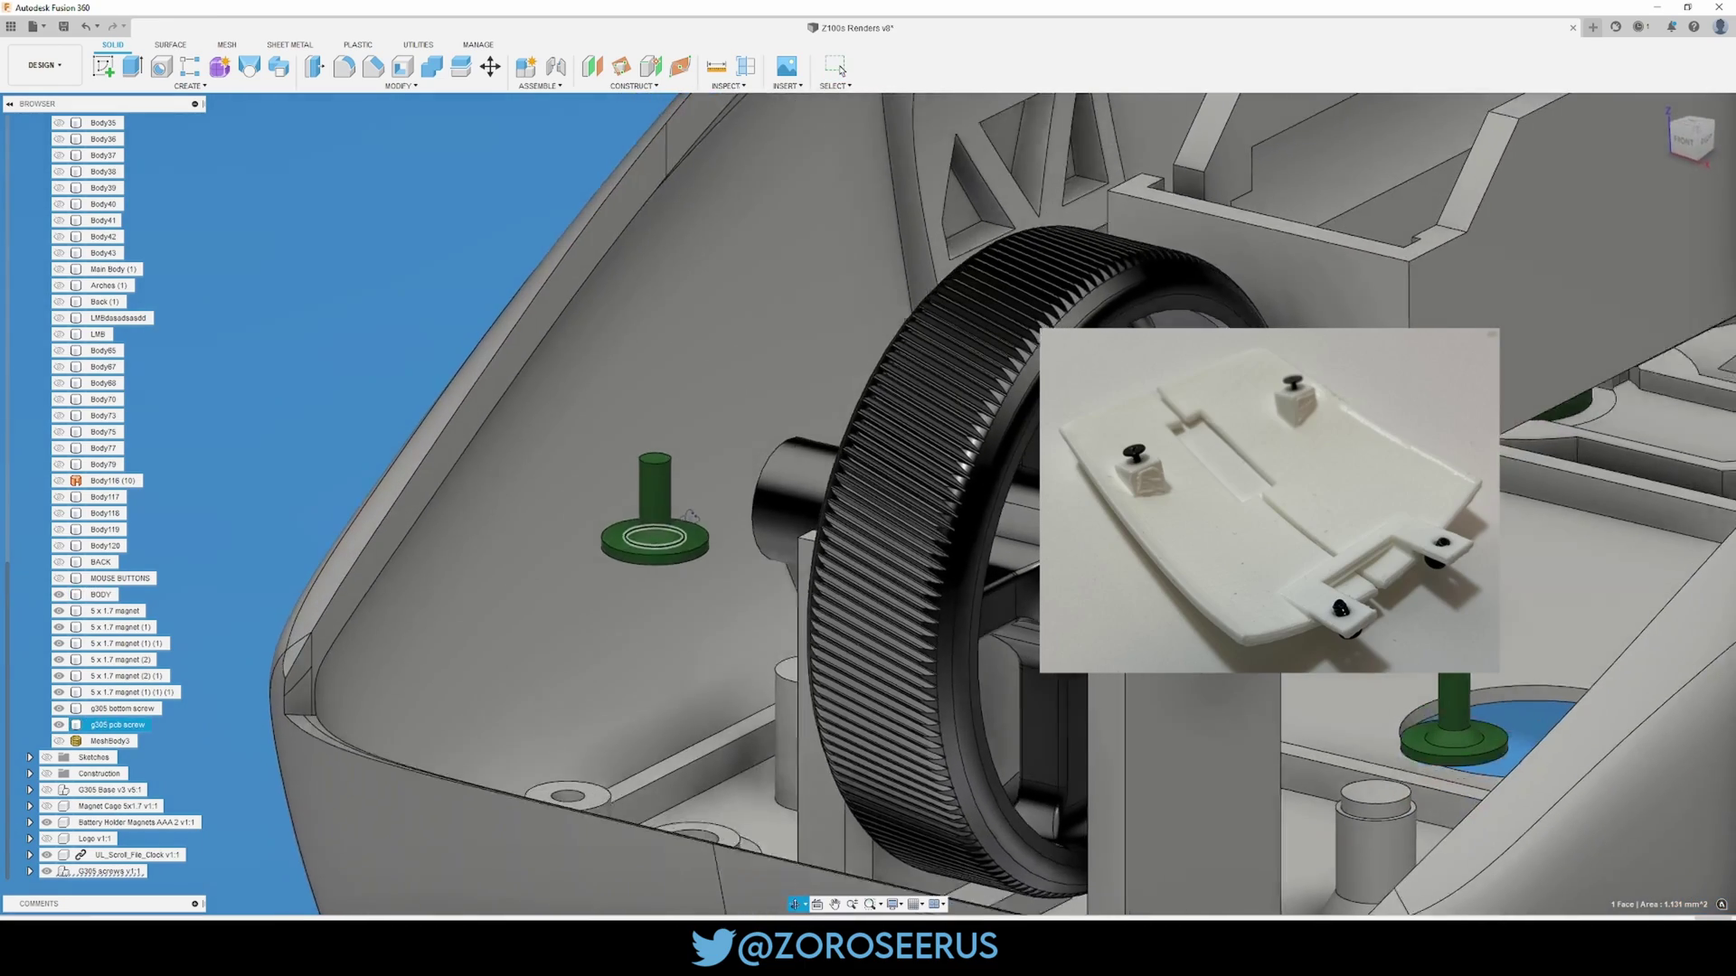
Step: Show the MOUSE BUTTONS and BACK bodies and hide BODY to expose the underside of the buttons
{"action": "left_click", "coordinate": [59, 578]}
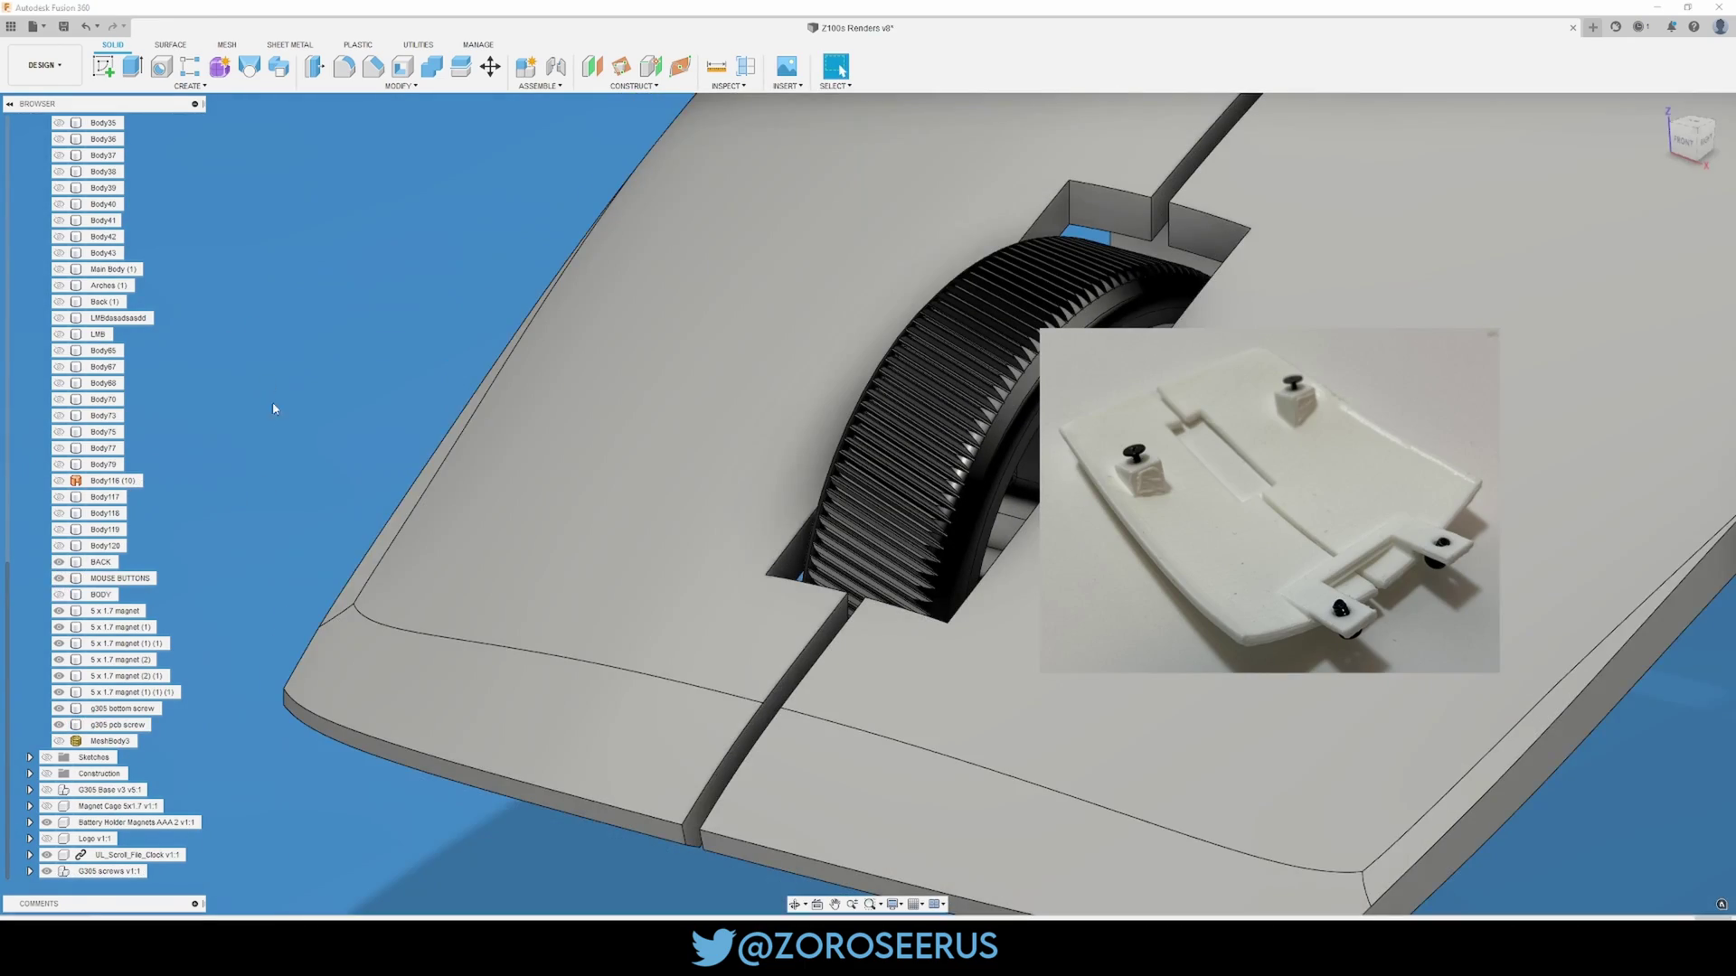
{"action": "middle_click_drag", "start_coordinate": [273, 404], "coordinate": [267, 324], "text": "shift"}
{"action": "scroll", "coordinate": [636, 642], "scroll_direction": "down", "scroll_amount": 5}
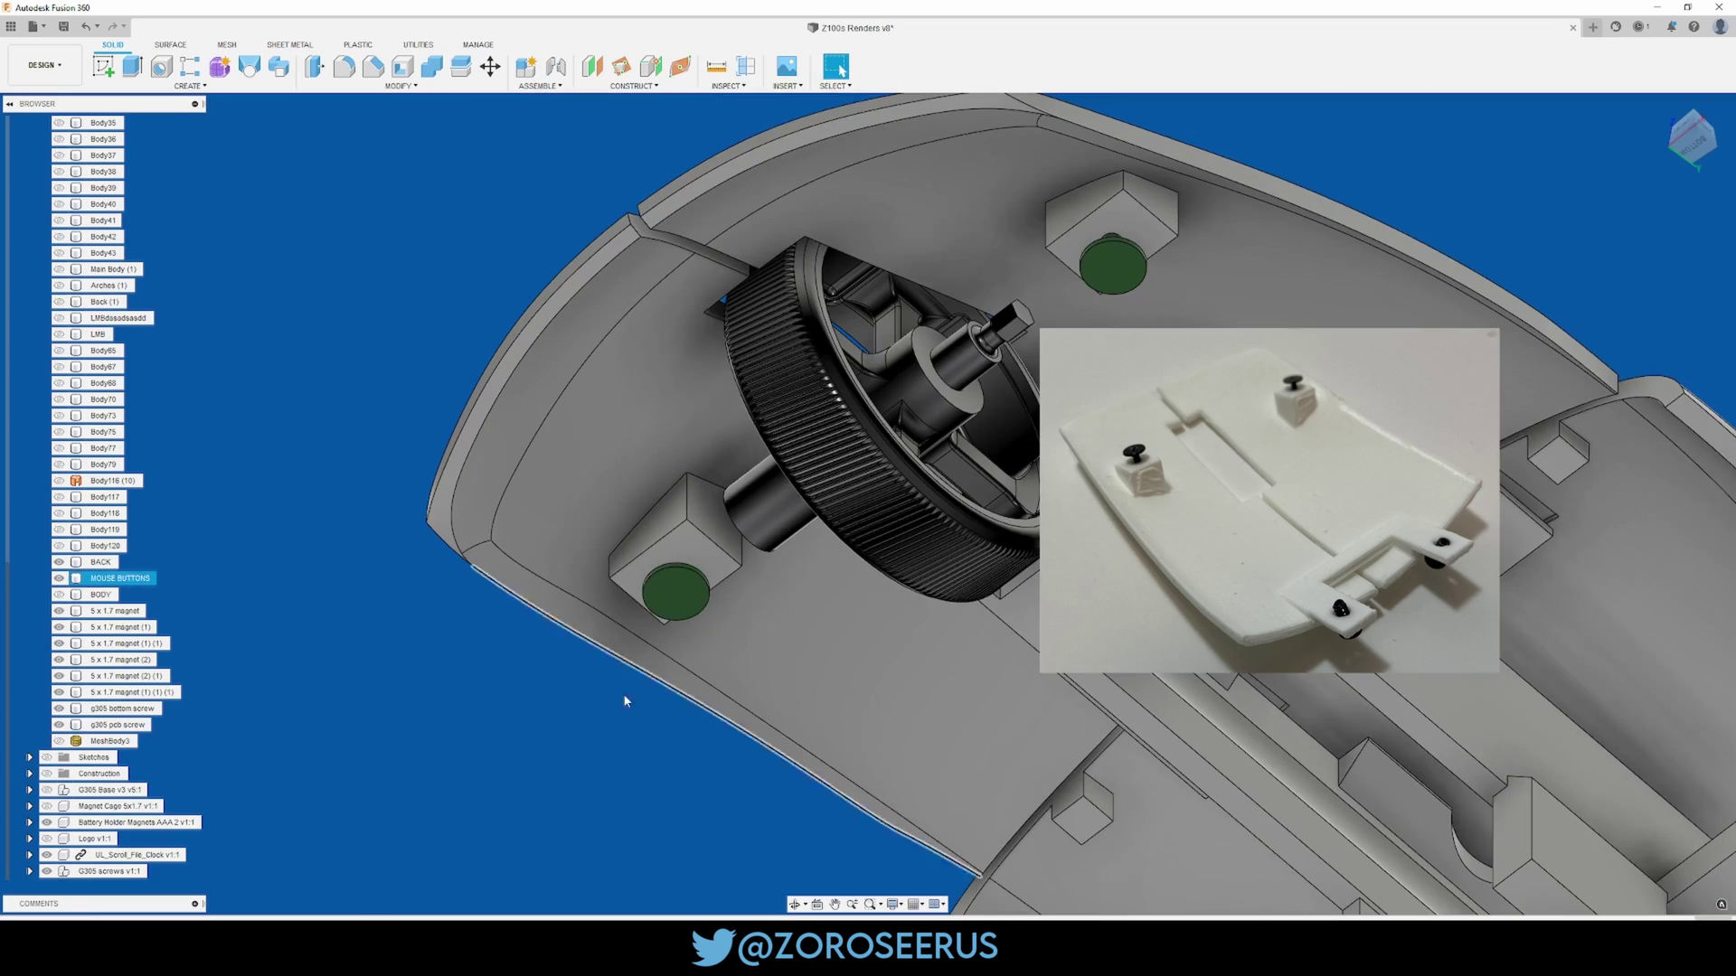
Step: Move the g305 pcb screw body beneath the mouse button post using Move/Copy
{"action": "key", "text": "m"}
{"action": "left_click", "coordinate": [708, 589]}
{"action": "scroll", "coordinate": [687, 580], "scroll_direction": "up", "scroll_amount": 2}
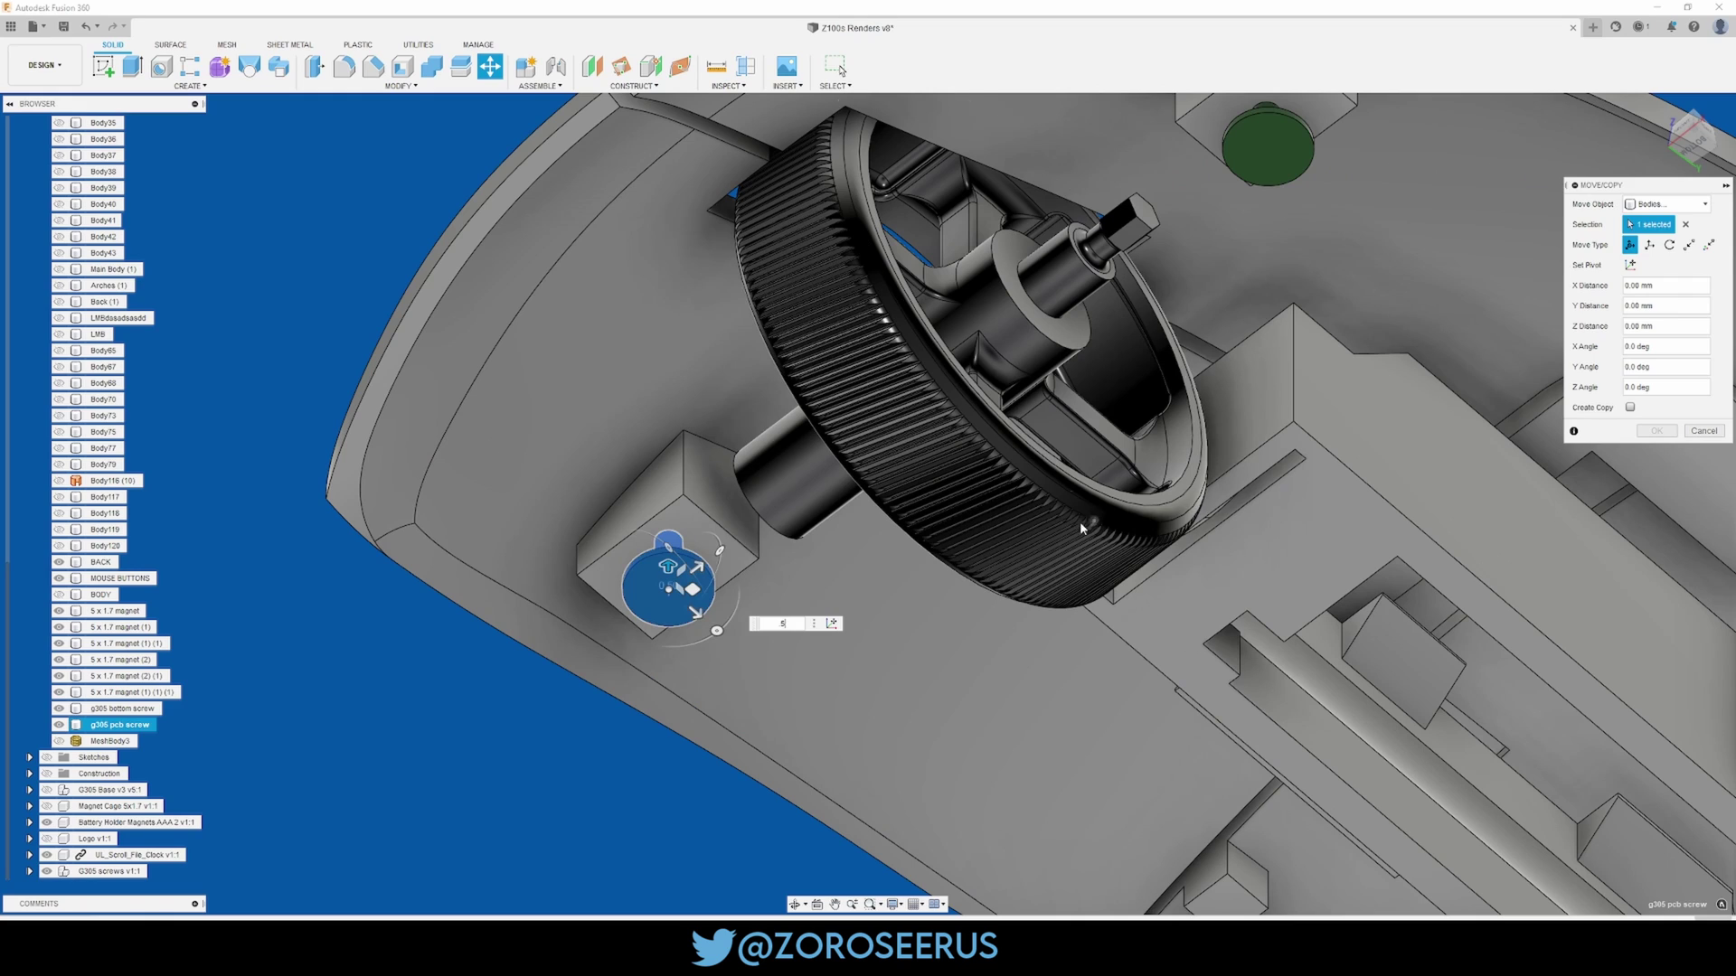
{"action": "key", "text": "Return"}
Step: Show the BODY body again and hide the BACK body to open the rear of the mouse
{"action": "scroll", "coordinate": [1000, 521], "scroll_direction": "down", "scroll_amount": 4}
{"action": "middle_click_drag", "start_coordinate": [1000, 522], "coordinate": [857, 594], "text": "shift"}
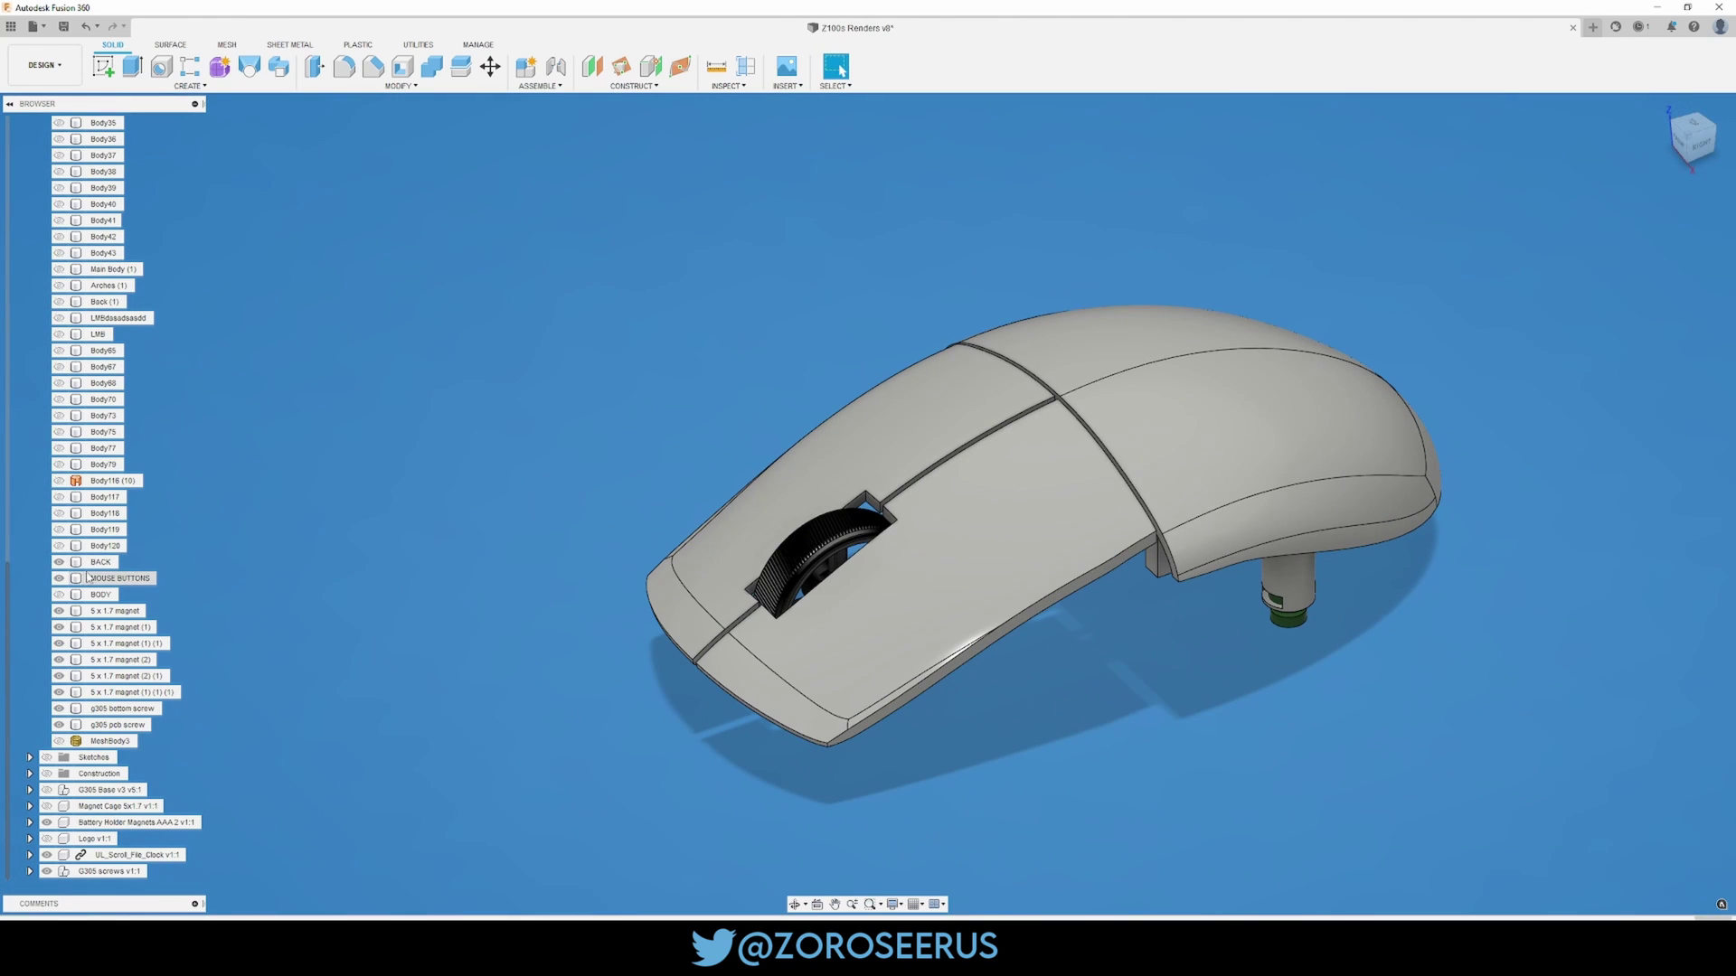
{"action": "left_click", "coordinate": [59, 594]}
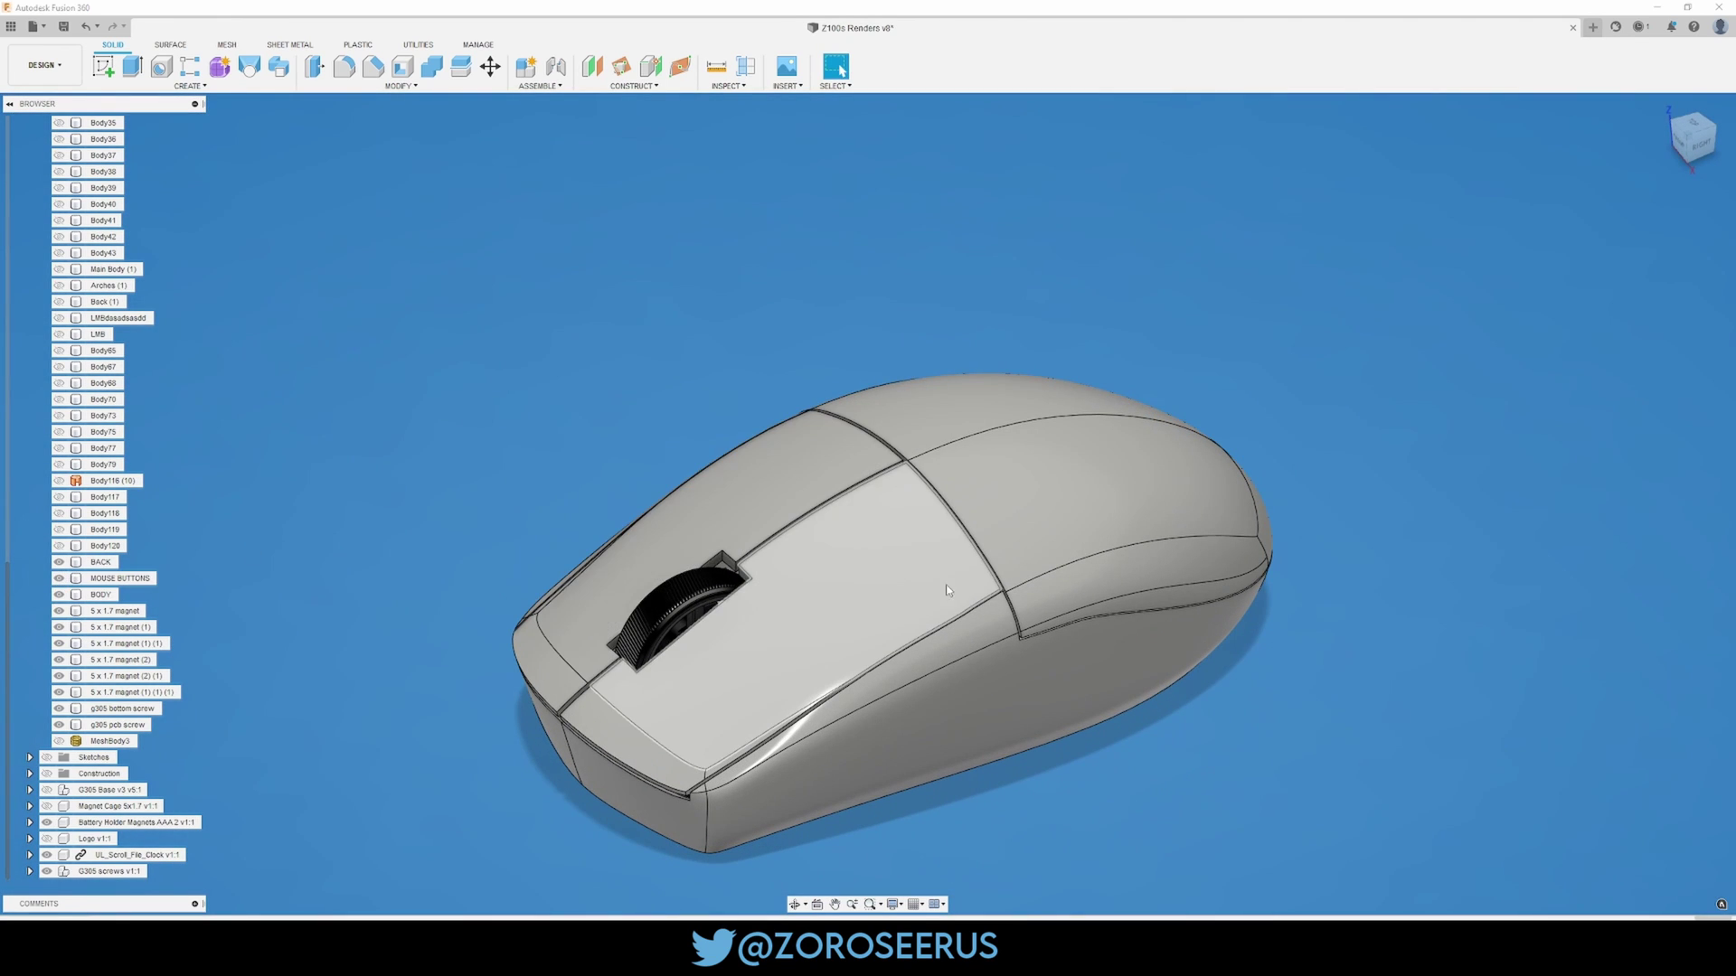
{"action": "left_click", "coordinate": [946, 590]}
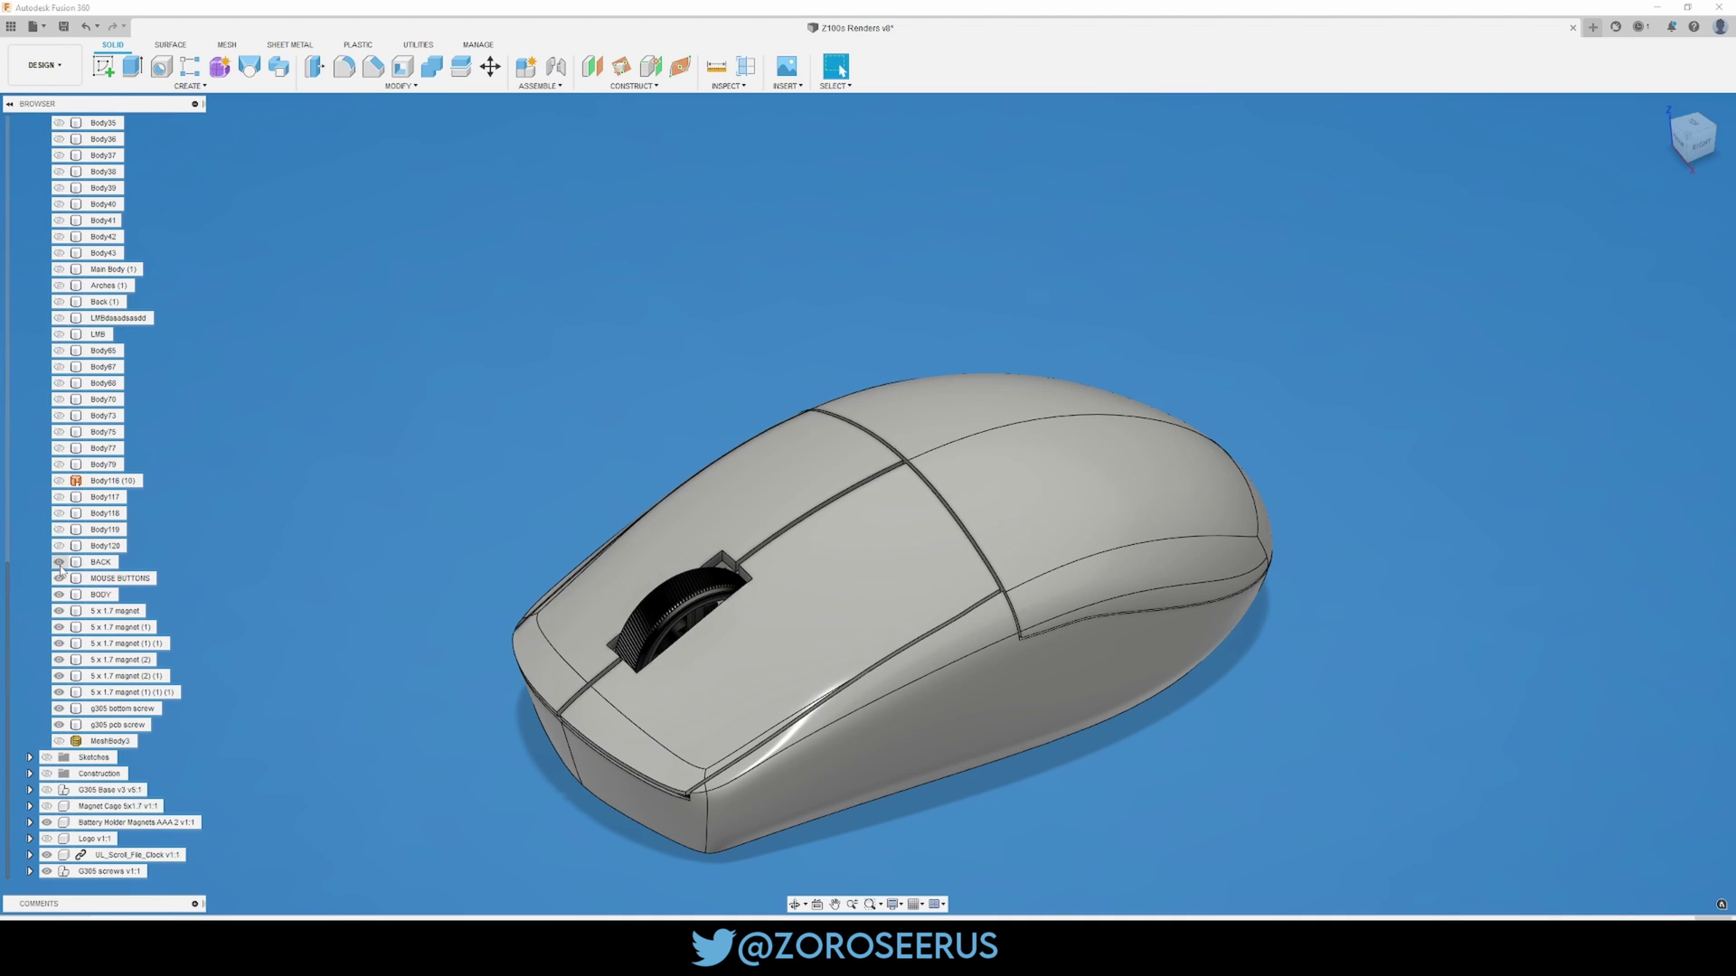
{"action": "middle_click_drag", "start_coordinate": [725, 317], "coordinate": [661, 375], "text": "shift"}
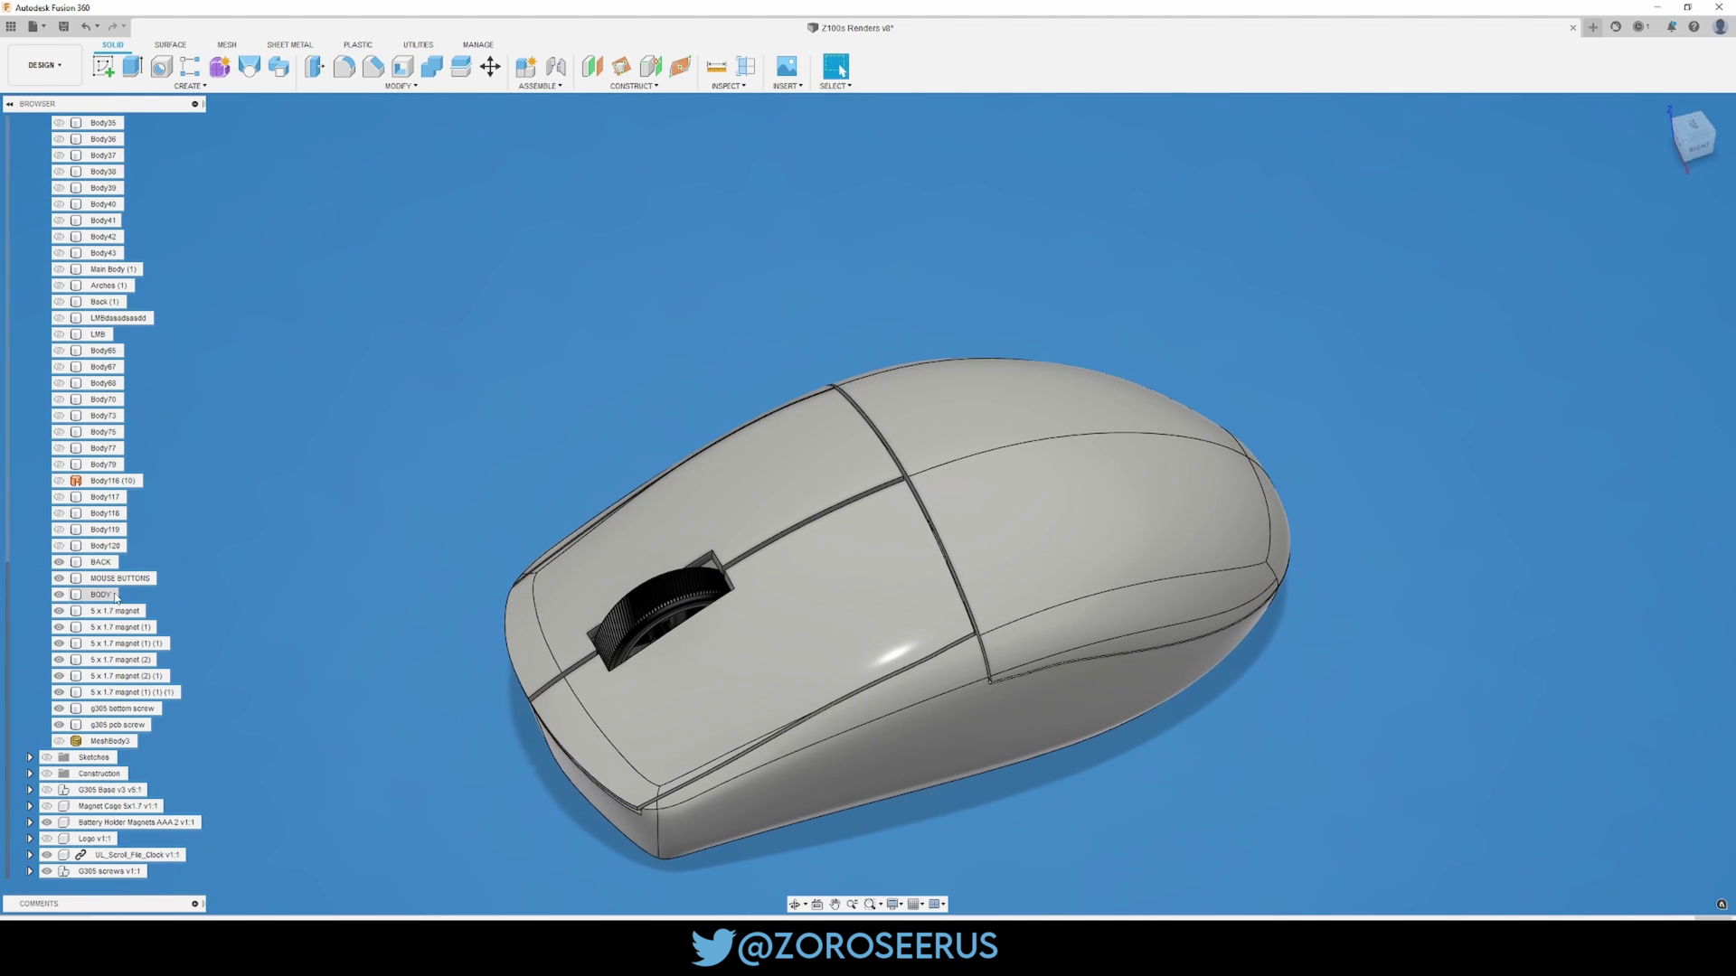
{"action": "left_click", "coordinate": [59, 563]}
Step: Examine the open rear compartment, including the arch screws, battery holder, magnet mounts and logo recess
{"action": "middle_click_drag", "start_coordinate": [841, 258], "coordinate": [961, 389], "text": "shift"}
{"action": "scroll", "coordinate": [943, 439], "scroll_direction": "up", "scroll_amount": 6}
{"action": "middle_click_drag", "start_coordinate": [961, 389], "coordinate": [1009, 553]}
{"action": "scroll", "coordinate": [967, 548], "scroll_direction": "up", "scroll_amount": 3}
{"action": "scroll", "coordinate": [966, 548], "scroll_direction": "down", "scroll_amount": 4}
{"action": "left_click", "coordinate": [840, 70]}
{"action": "scroll", "coordinate": [1012, 491], "scroll_direction": "up", "scroll_amount": 5}
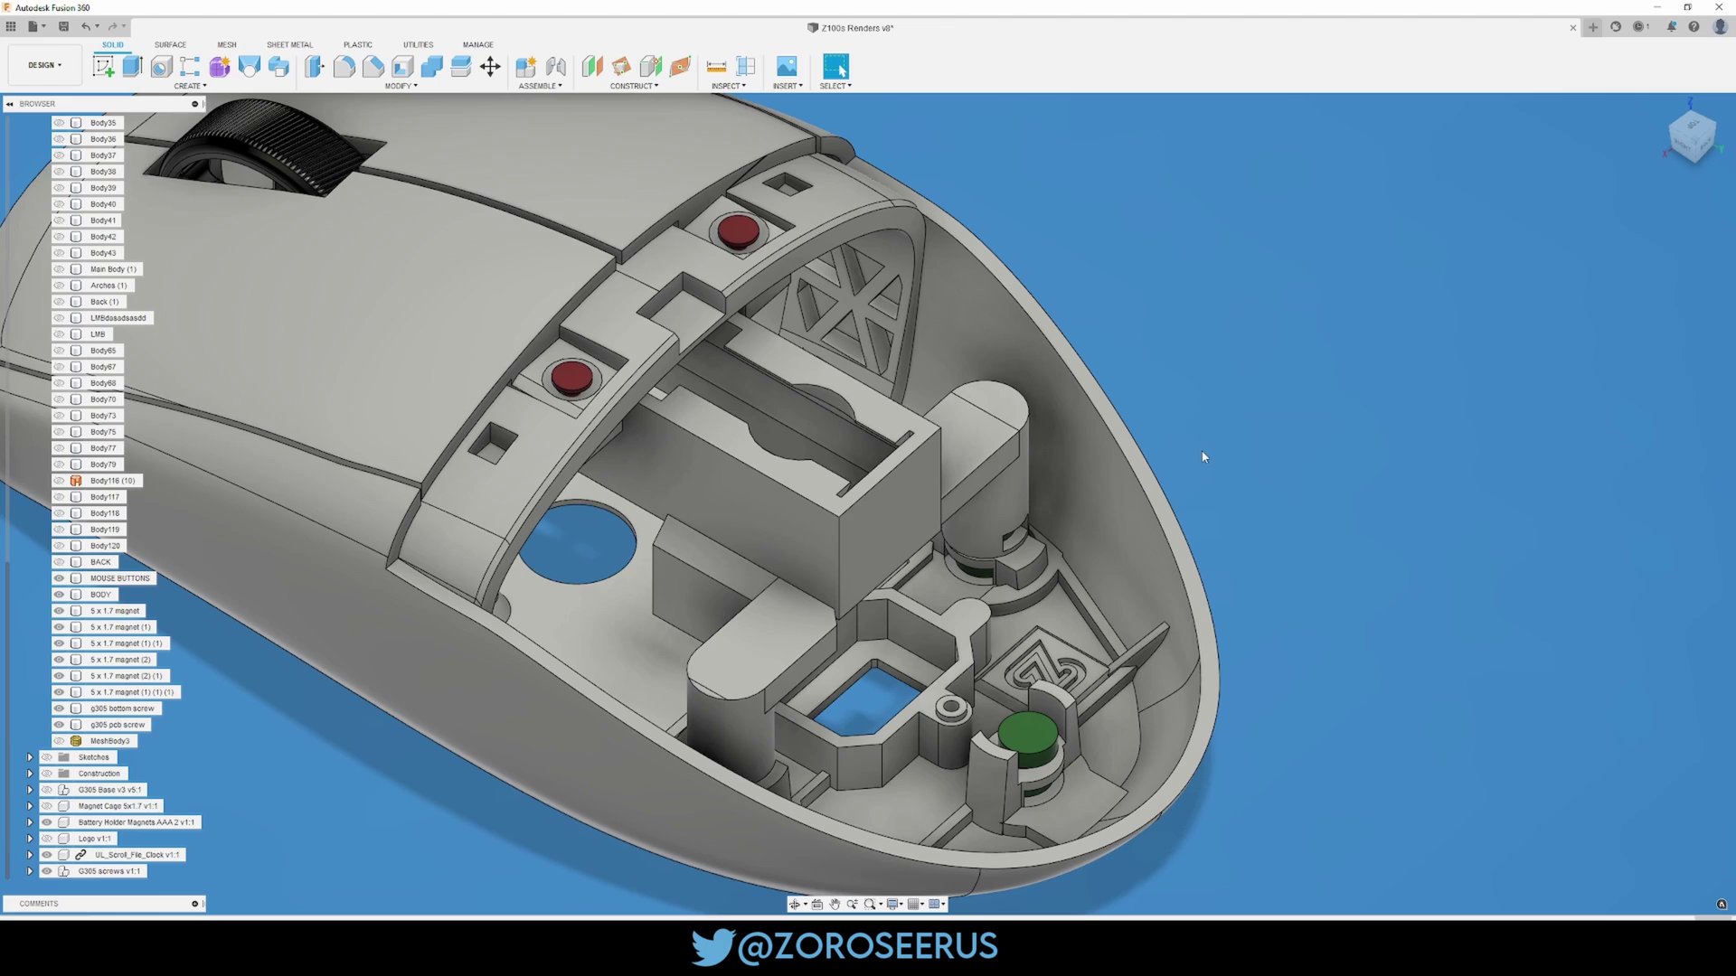
{"action": "scroll", "coordinate": [1180, 330], "scroll_direction": "down", "scroll_amount": 5}
{"action": "middle_click_drag", "start_coordinate": [1132, 346], "coordinate": [1041, 451], "text": "shift"}
{"action": "scroll", "coordinate": [592, 610], "scroll_direction": "up", "scroll_amount": 8}
{"action": "scroll", "coordinate": [592, 610], "scroll_direction": "down", "scroll_amount": 8}
Step: Examine the arch and battery holder fit up close and from directly behind the mouse
{"action": "middle_click_drag", "start_coordinate": [592, 610], "coordinate": [749, 596], "text": "shift"}
{"action": "scroll", "coordinate": [750, 596], "scroll_direction": "up", "scroll_amount": 5}
{"action": "scroll", "coordinate": [661, 604], "scroll_direction": "up", "scroll_amount": 4}
{"action": "left_click", "coordinate": [612, 609]}
{"action": "middle_click_drag", "start_coordinate": [612, 609], "coordinate": [832, 574], "text": "shift"}
{"action": "left_click", "coordinate": [440, 546]}
{"action": "scroll", "coordinate": [631, 630], "scroll_direction": "down", "scroll_amount": 6}
{"action": "middle_click_drag", "start_coordinate": [632, 630], "coordinate": [776, 390], "text": "shift"}
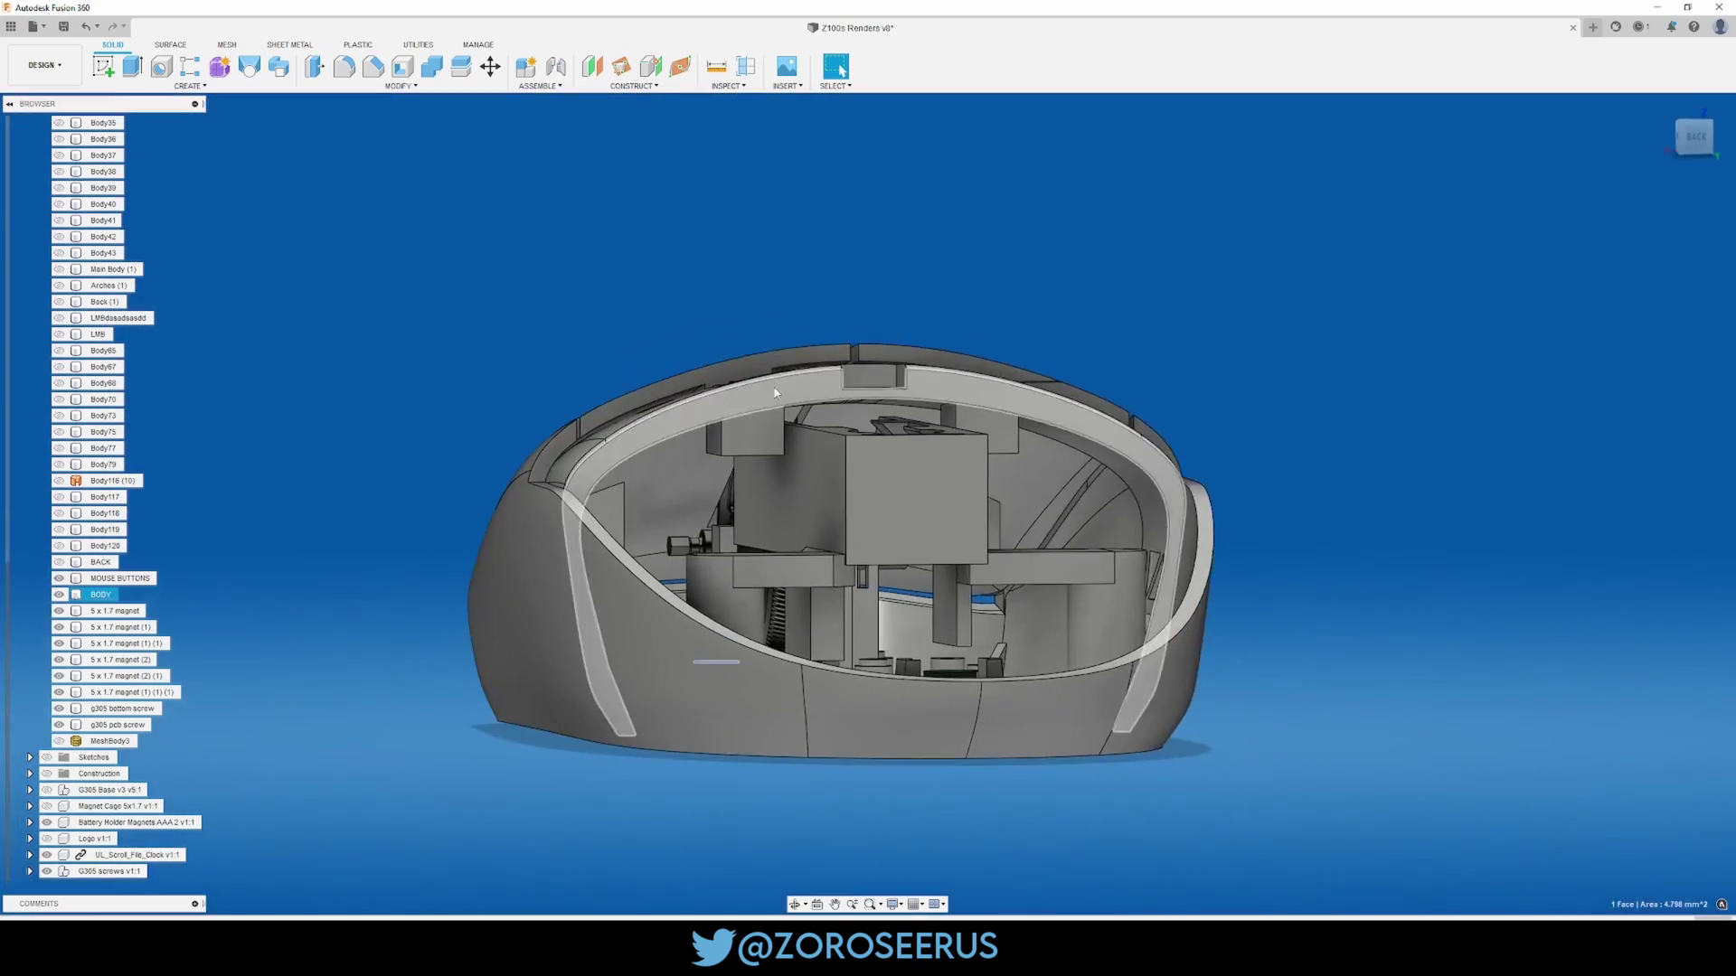
{"action": "scroll", "coordinate": [776, 391], "scroll_direction": "up", "scroll_amount": 4}
{"action": "scroll", "coordinate": [1138, 461], "scroll_direction": "down", "scroll_amount": 5}
{"action": "middle_click_drag", "start_coordinate": [1364, 379], "coordinate": [904, 551], "text": "shift"}
{"action": "scroll", "coordinate": [885, 546], "scroll_direction": "up", "scroll_amount": 6}
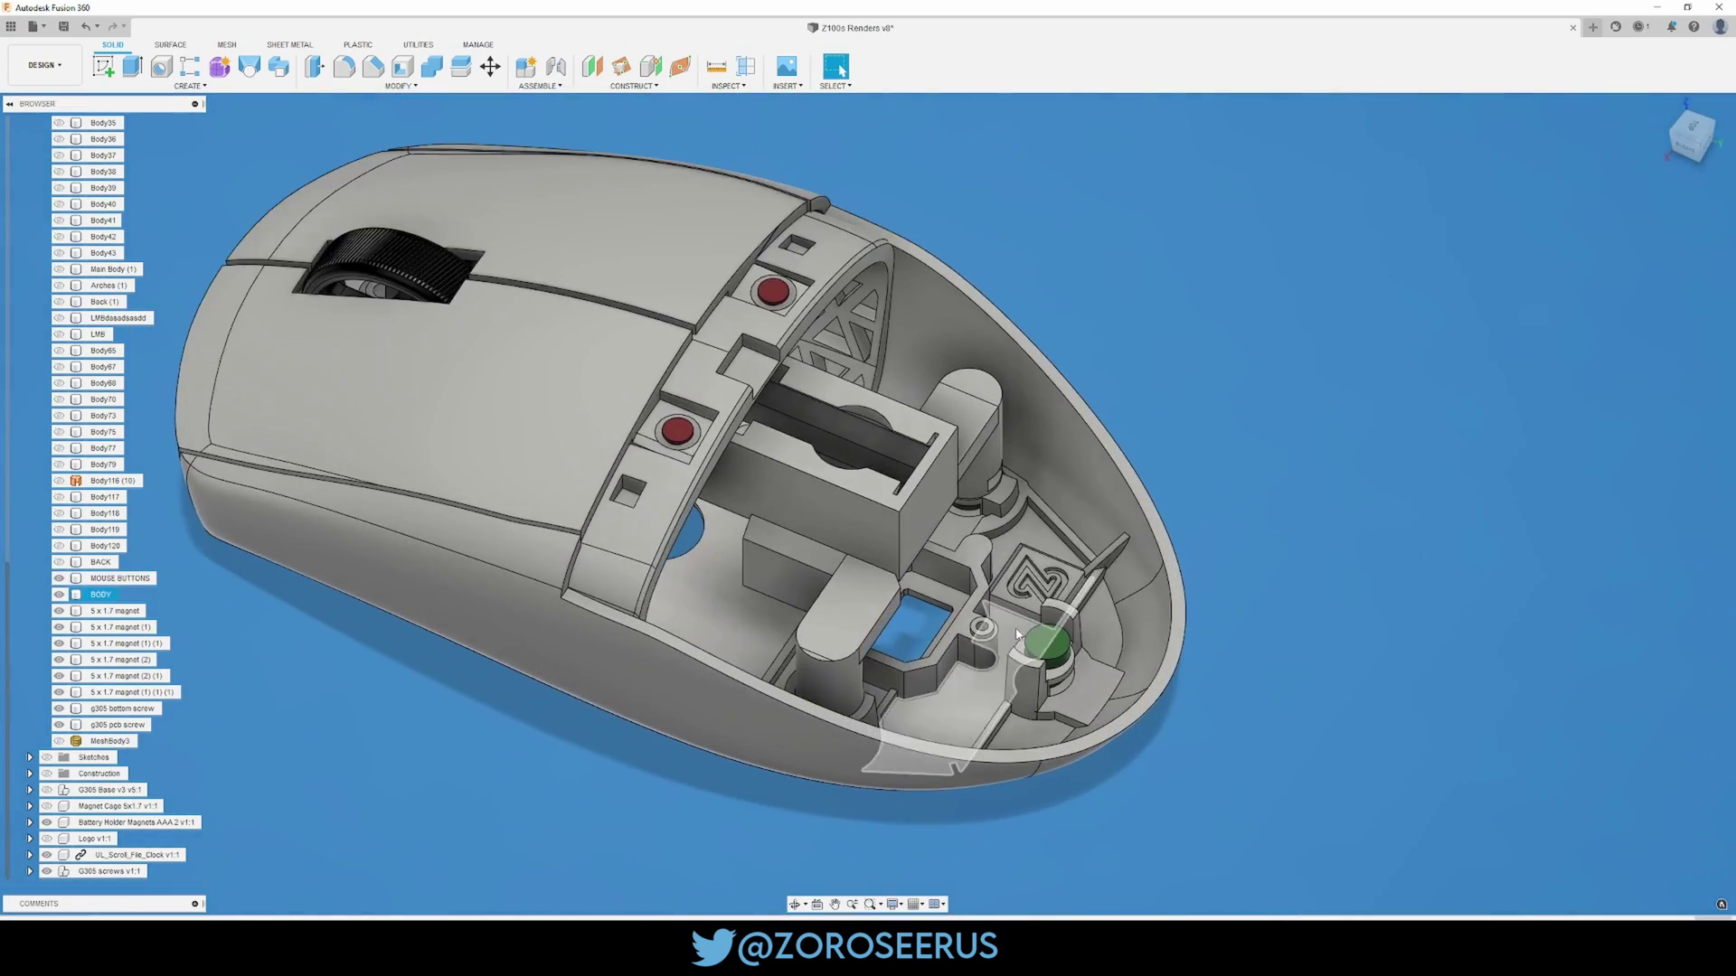
Step: Hide the MOUSE BUTTONS and BODY bodies and the Battery Holder Magnets AAA 2 component, and show the BACK body
{"action": "left_click", "coordinate": [58, 594]}
{"action": "left_click", "coordinate": [59, 578]}
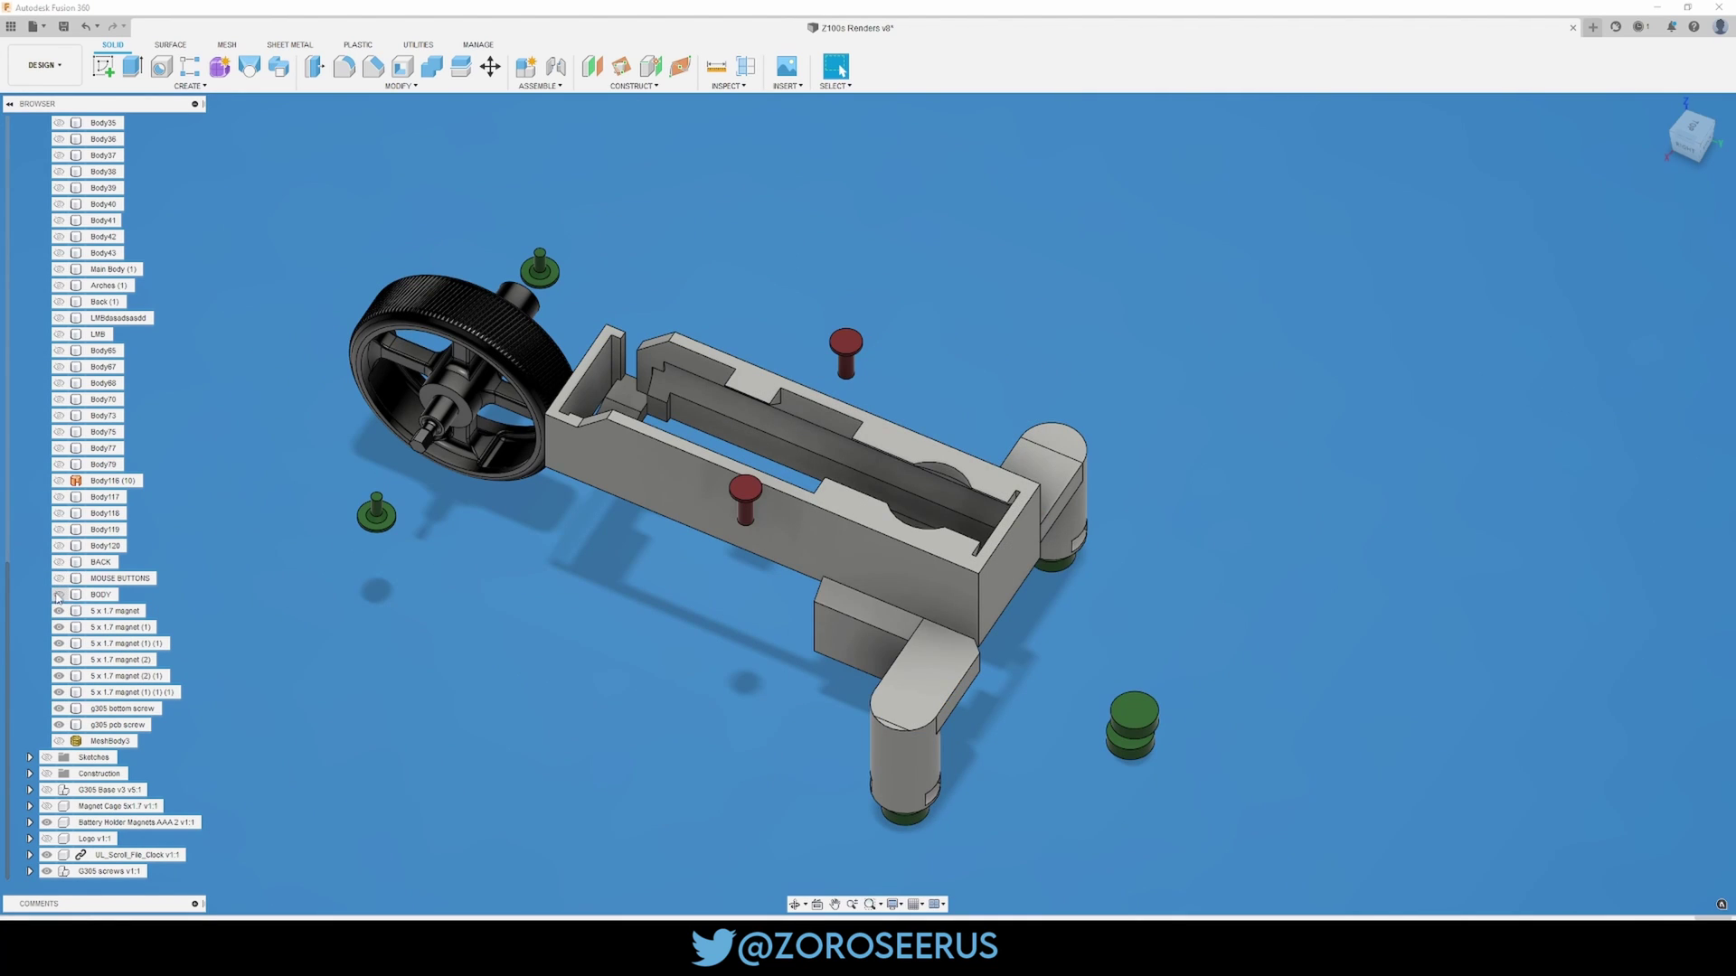
{"action": "left_click", "coordinate": [59, 594]}
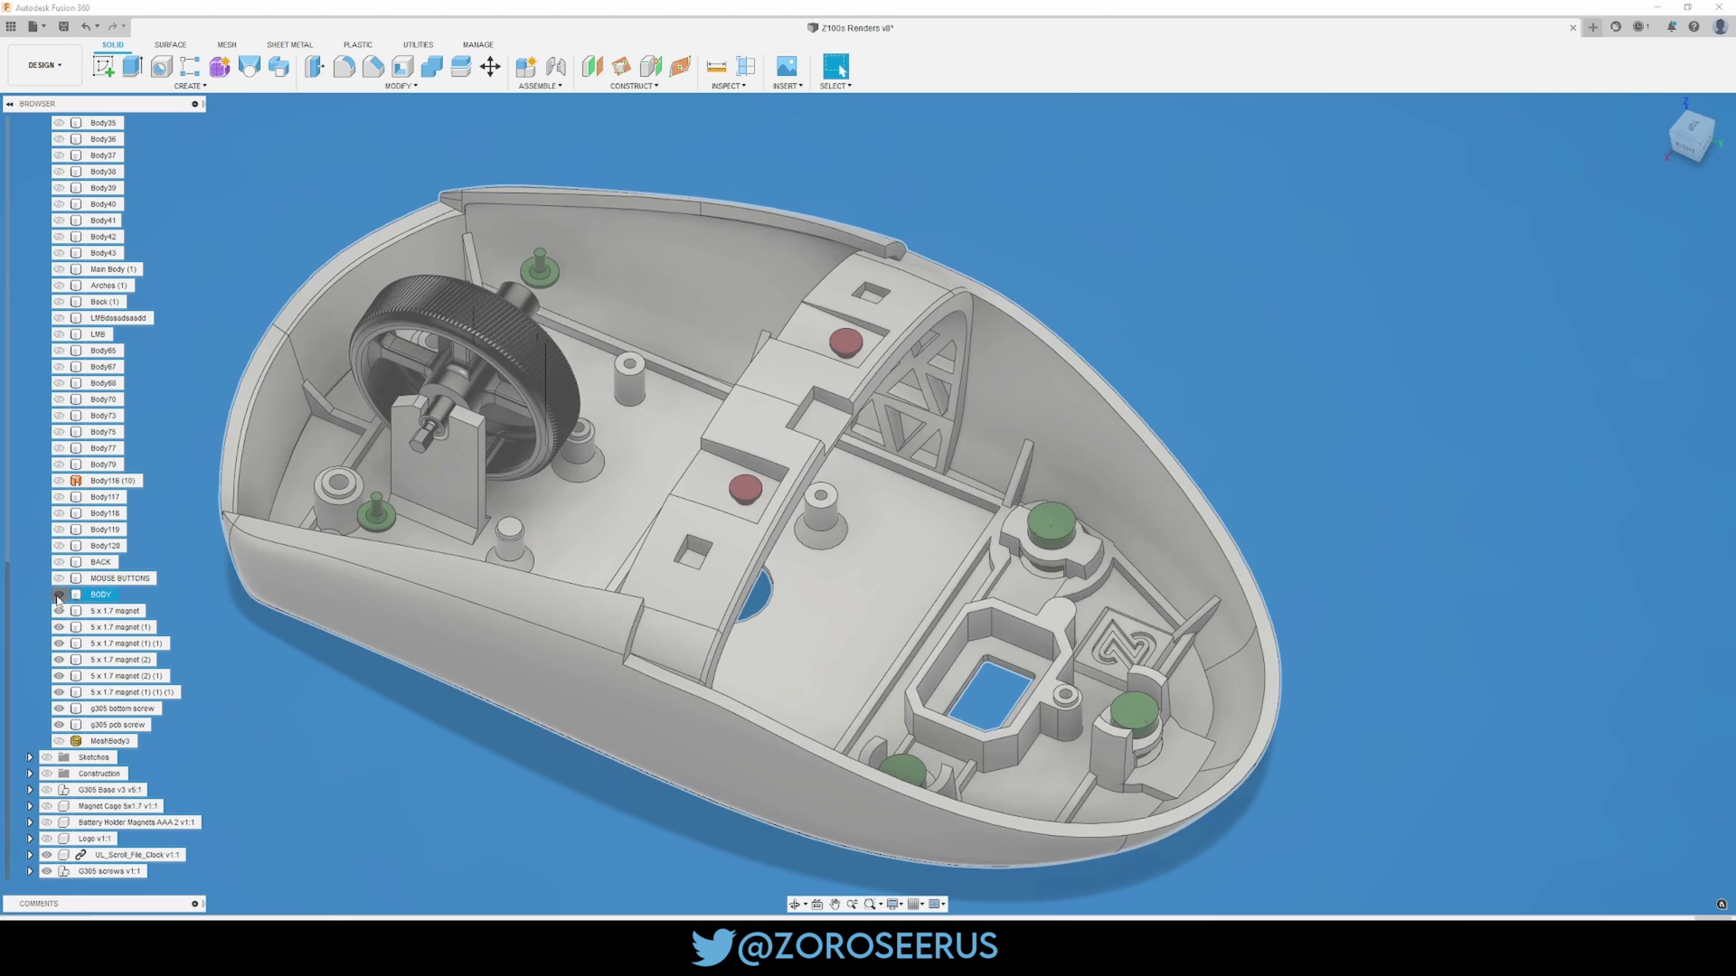
{"action": "left_click", "coordinate": [59, 594]}
{"action": "left_click", "coordinate": [59, 561]}
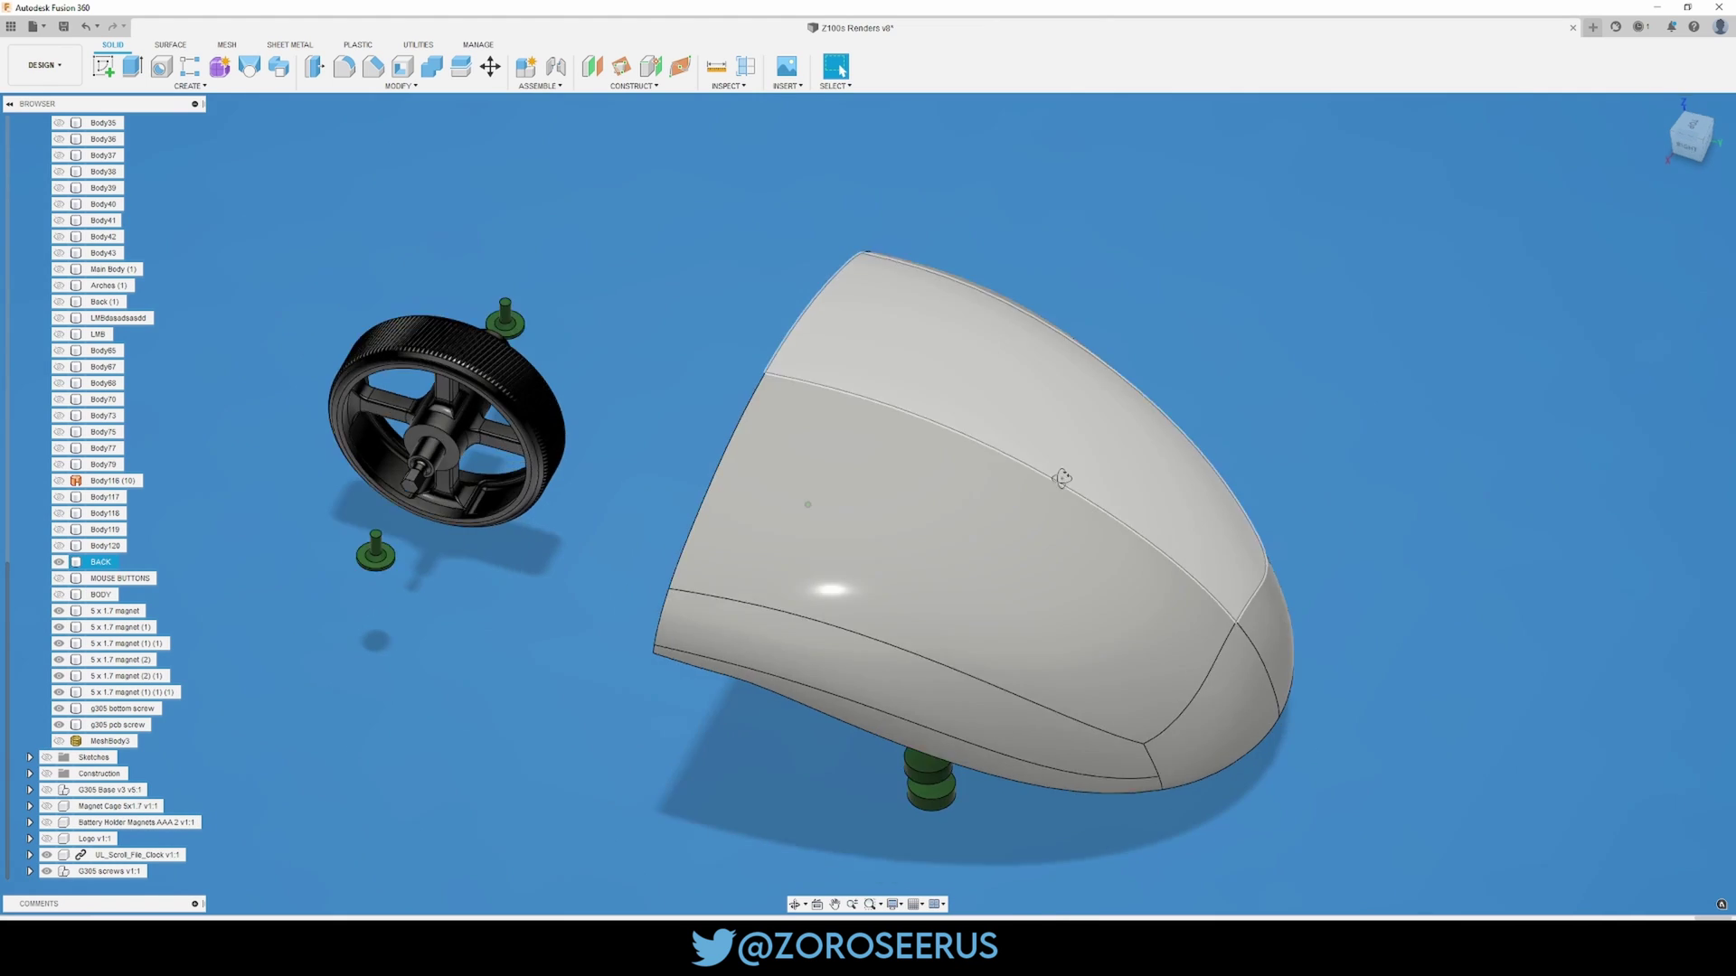
Step: Examine the underside of the BACK body, checking its magnet post, centre block and small locating pegs
{"action": "scroll", "coordinate": [1132, 659], "scroll_direction": "up", "scroll_amount": 3}
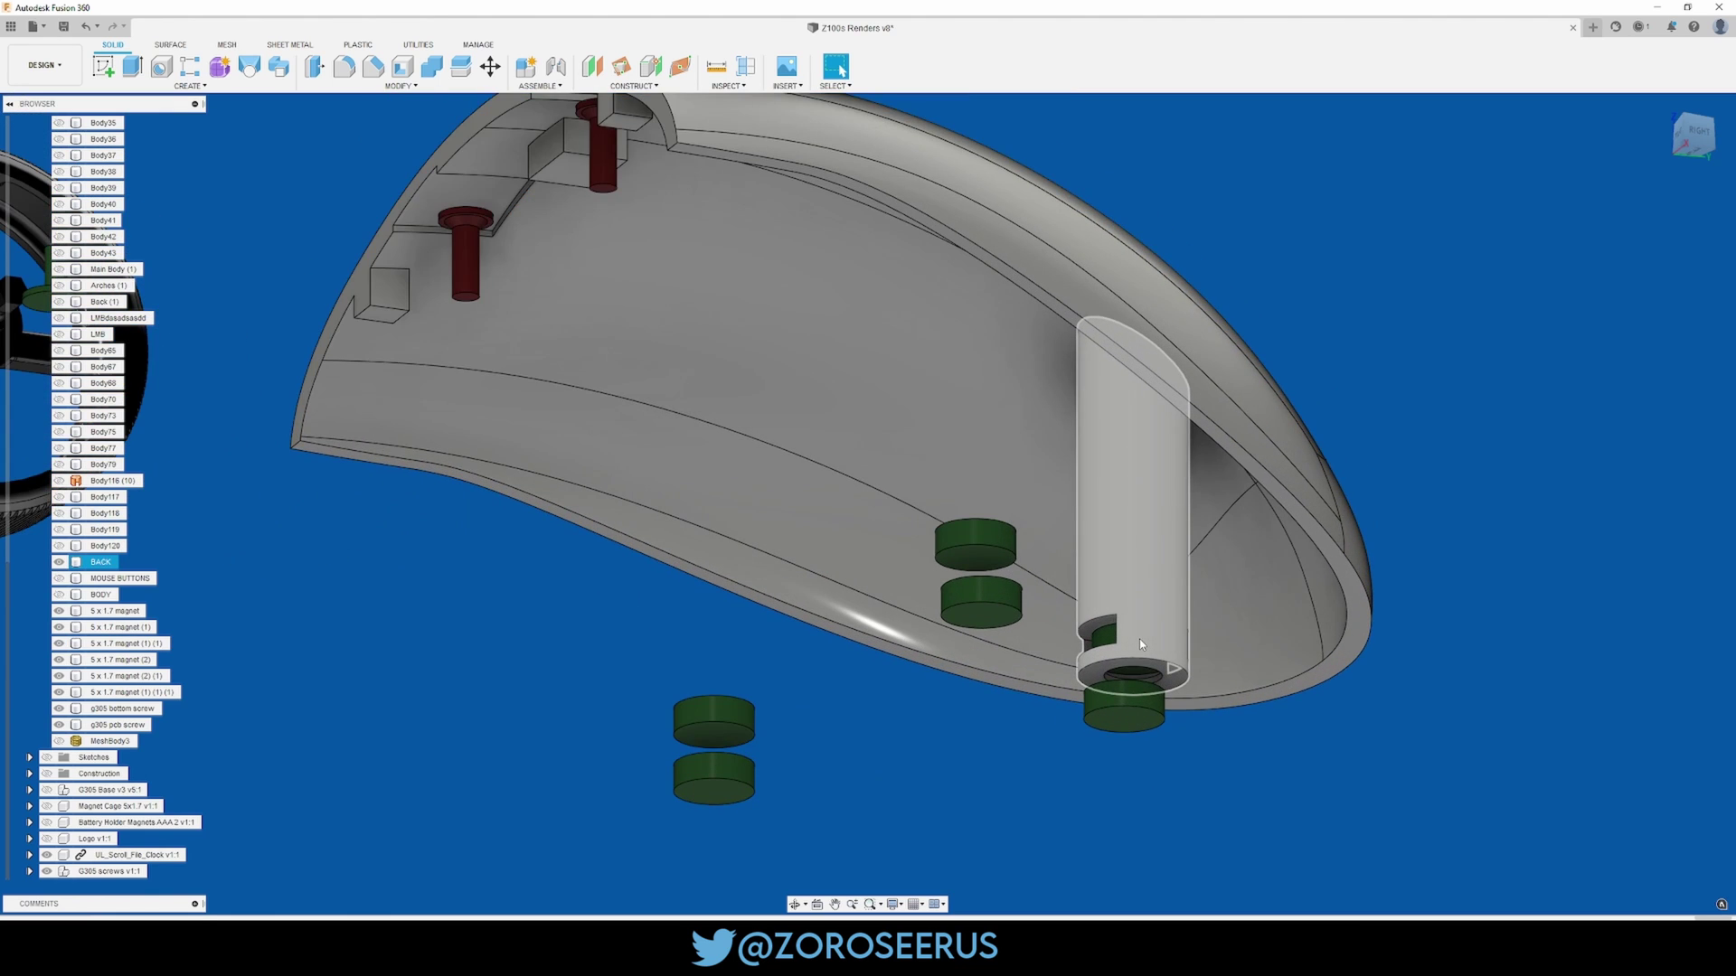
{"action": "left_click", "coordinate": [874, 418]}
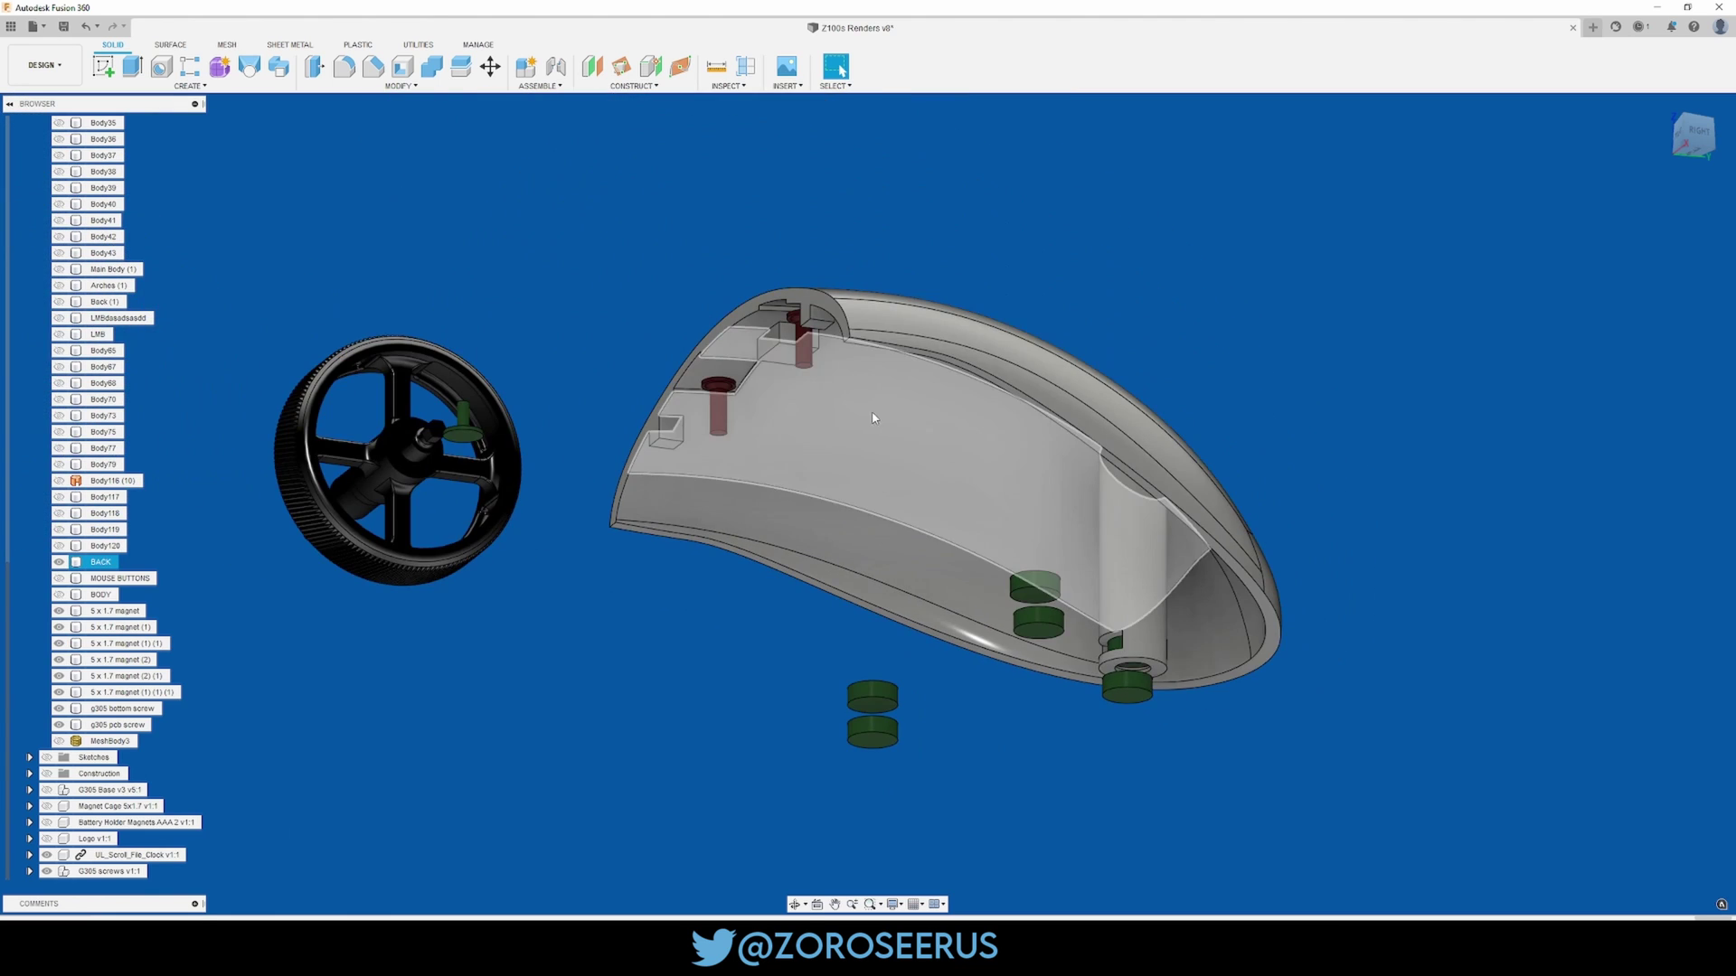
{"action": "middle_click_drag", "start_coordinate": [874, 418], "coordinate": [777, 357], "text": "shift"}
{"action": "scroll", "coordinate": [773, 362], "scroll_direction": "up", "scroll_amount": 3}
{"action": "left_click", "coordinate": [763, 431]}
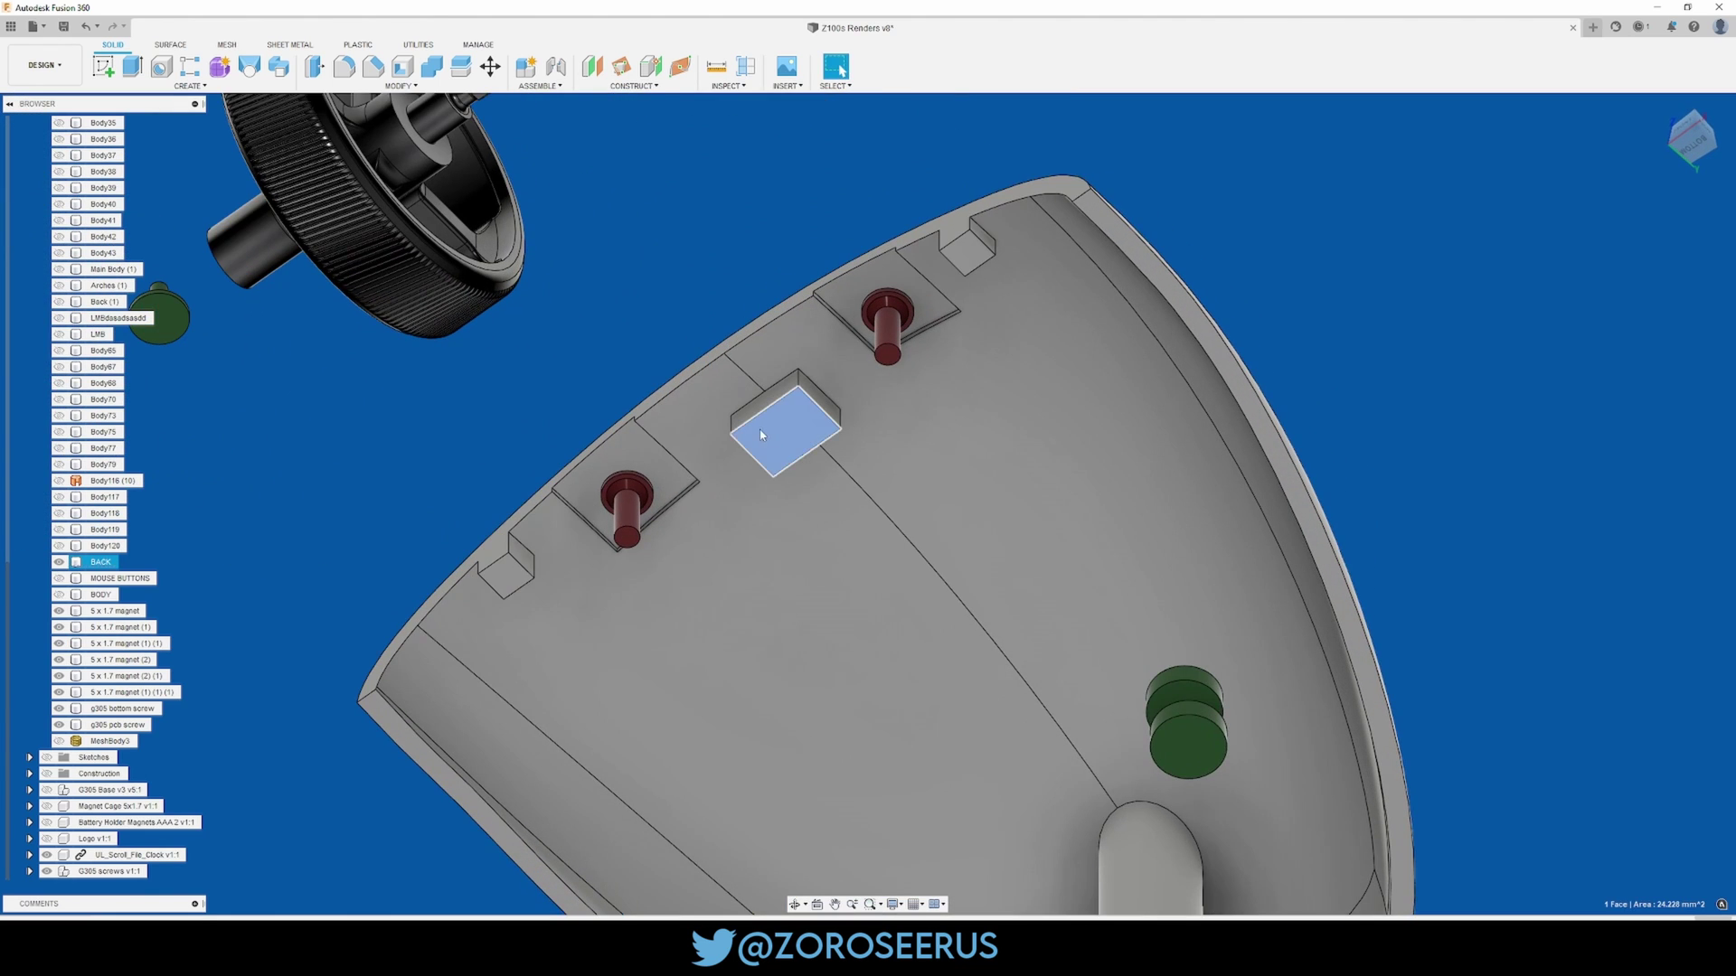
{"action": "left_click", "coordinate": [970, 254]}
{"action": "left_click", "coordinate": [922, 192]}
{"action": "scroll", "coordinate": [949, 372], "scroll_direction": "down", "scroll_amount": 3}
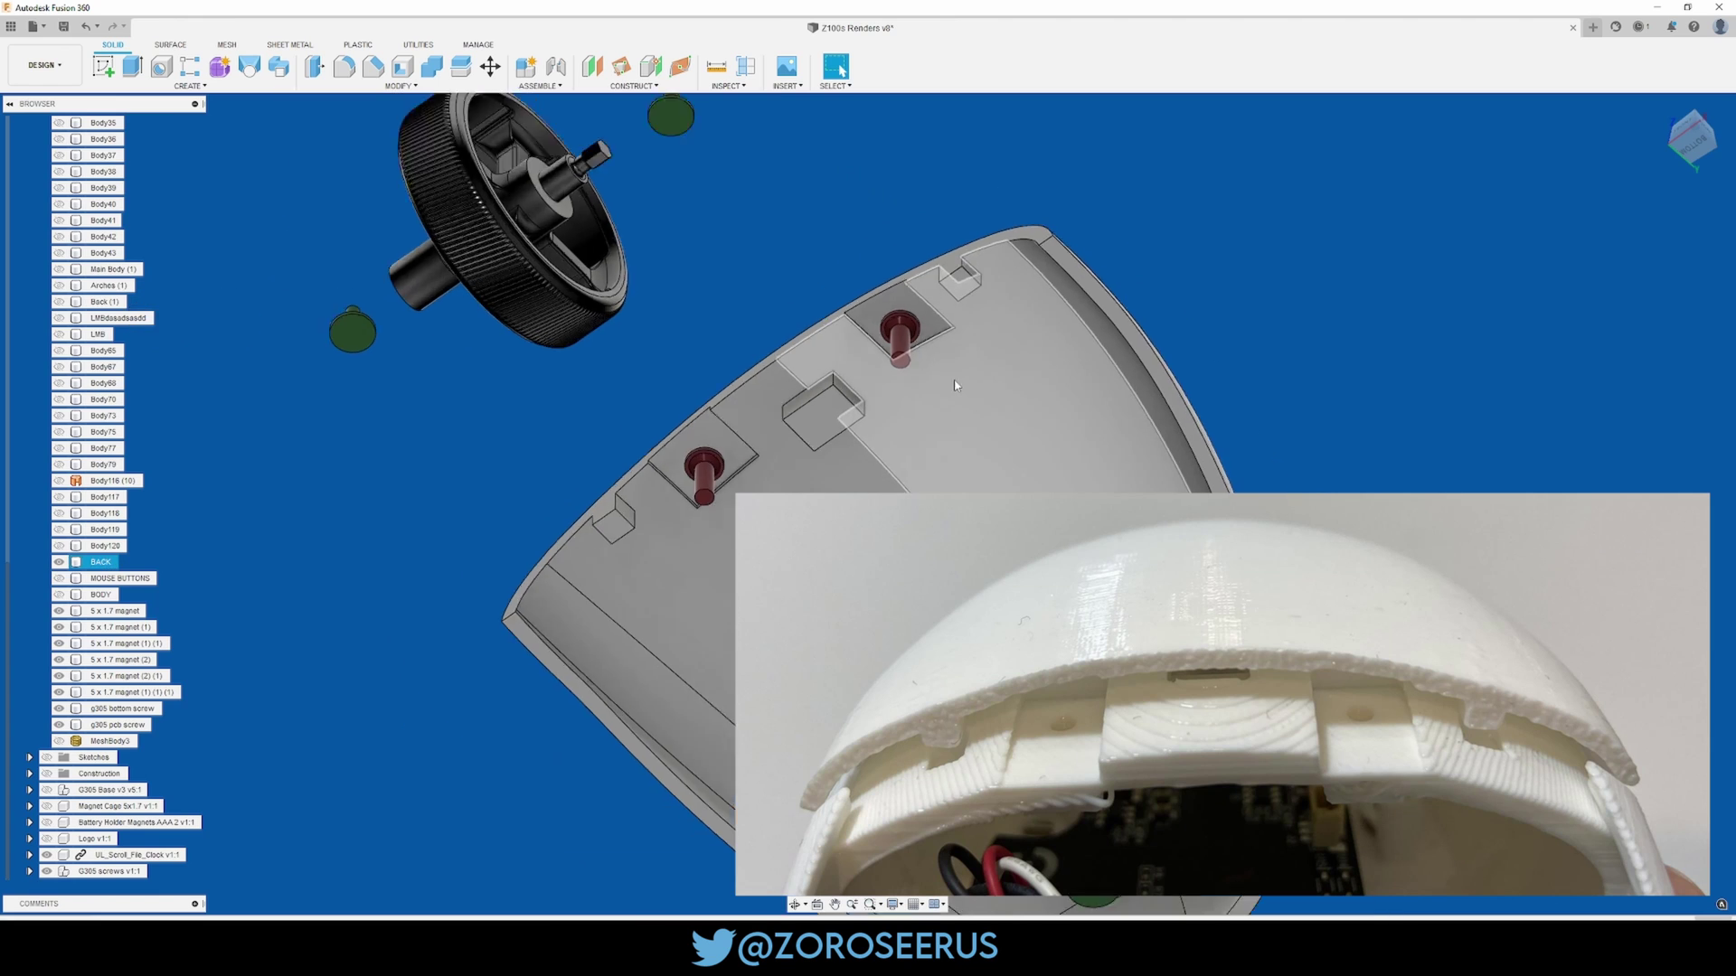
Step: Show the MOUSE BUTTONS and BODY bodies again alongside the BACK body
{"action": "middle_click_drag", "start_coordinate": [946, 349], "coordinate": [908, 470], "text": "shift"}
{"action": "scroll", "coordinate": [981, 507], "scroll_direction": "down", "scroll_amount": 6}
{"action": "scroll", "coordinate": [1013, 475], "scroll_direction": "up", "scroll_amount": 4}
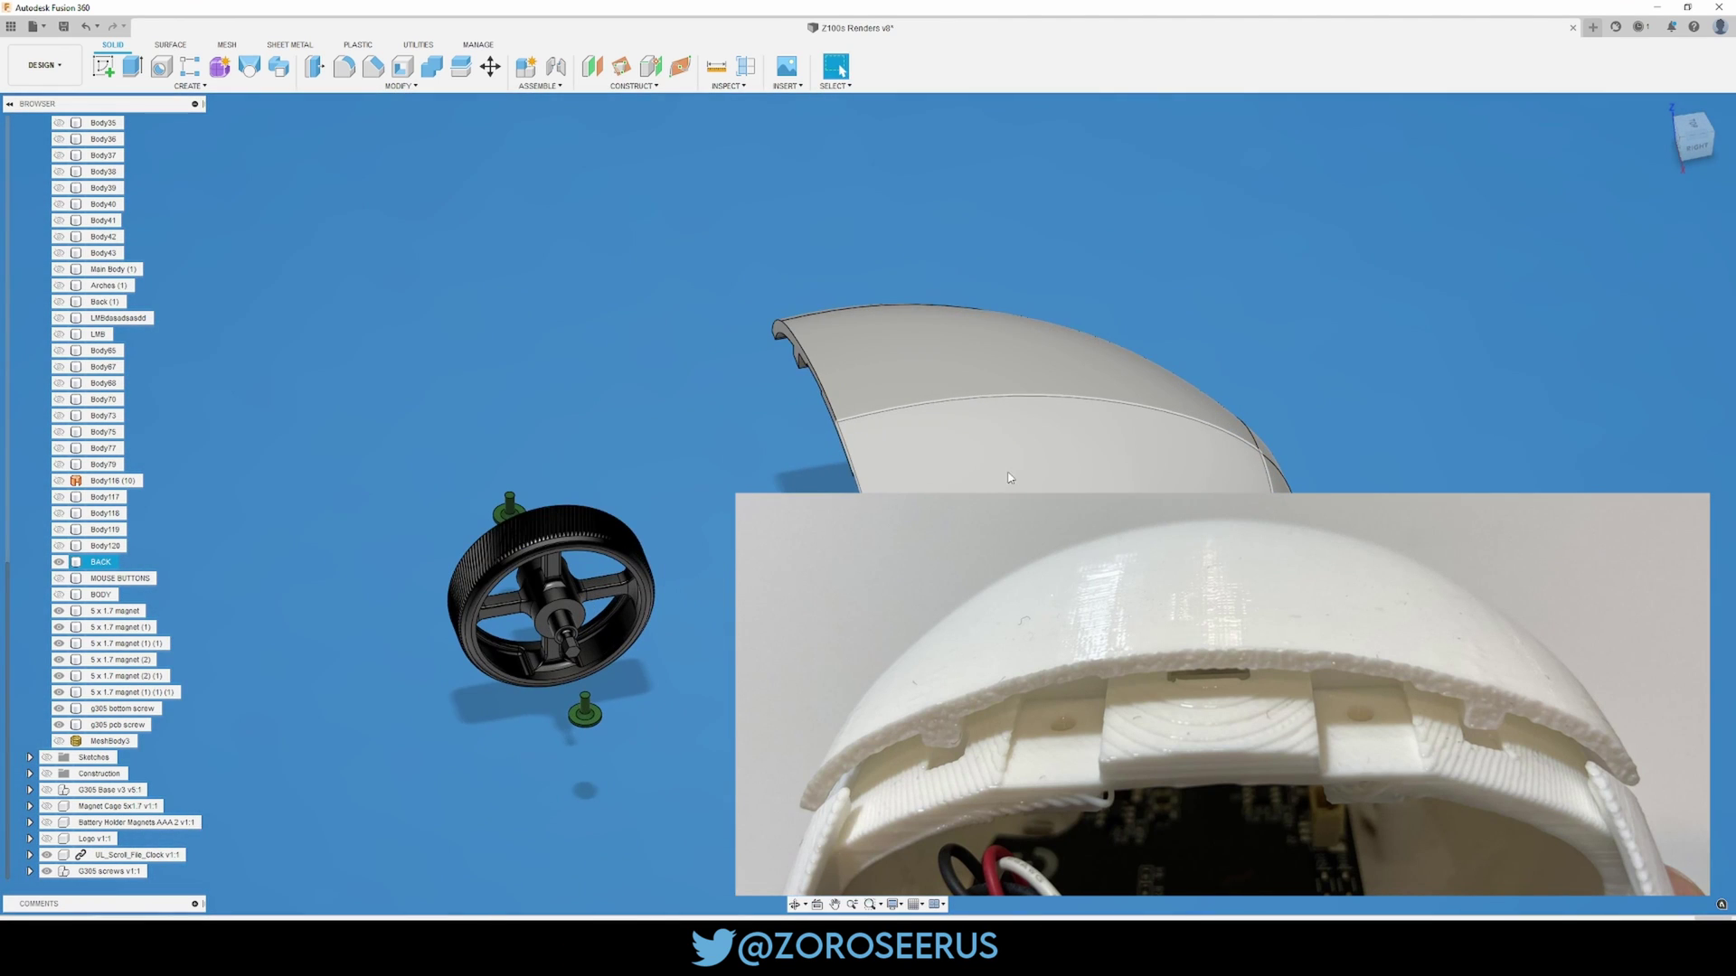
{"action": "scroll", "coordinate": [1015, 484], "scroll_direction": "down", "scroll_amount": 4}
{"action": "scroll", "coordinate": [1025, 501], "scroll_direction": "up", "scroll_amount": 1}
{"action": "scroll", "coordinate": [1027, 504], "scroll_direction": "up", "scroll_amount": 2}
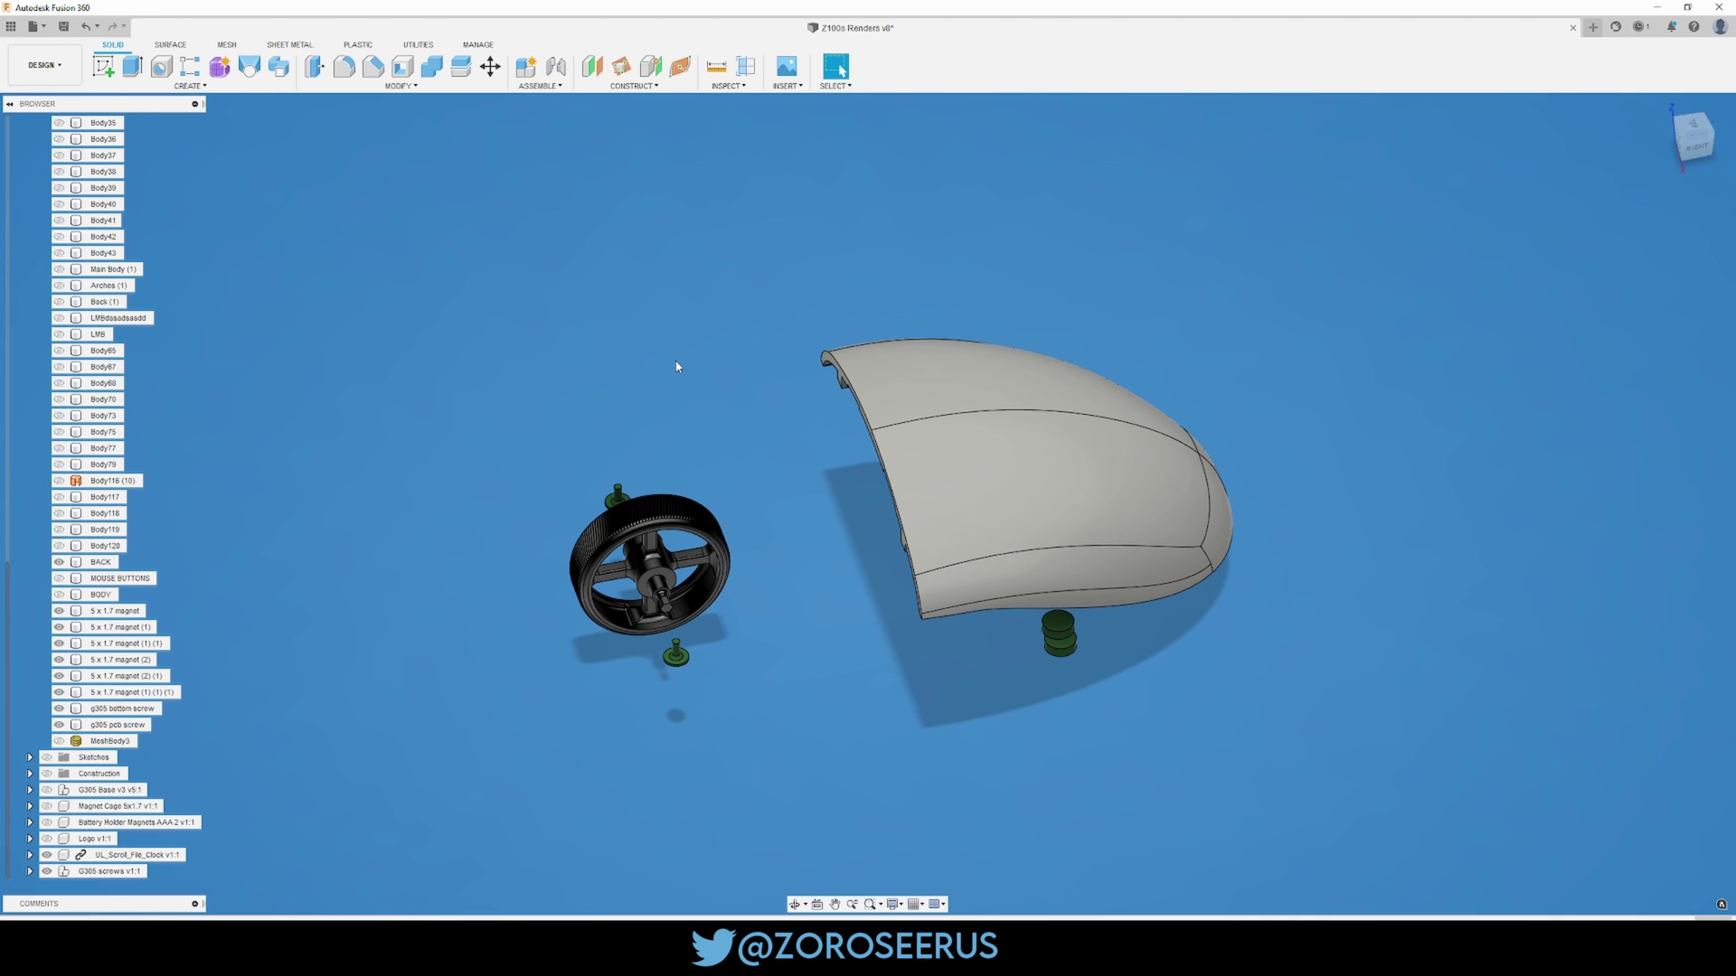
{"action": "left_click", "coordinate": [59, 579]}
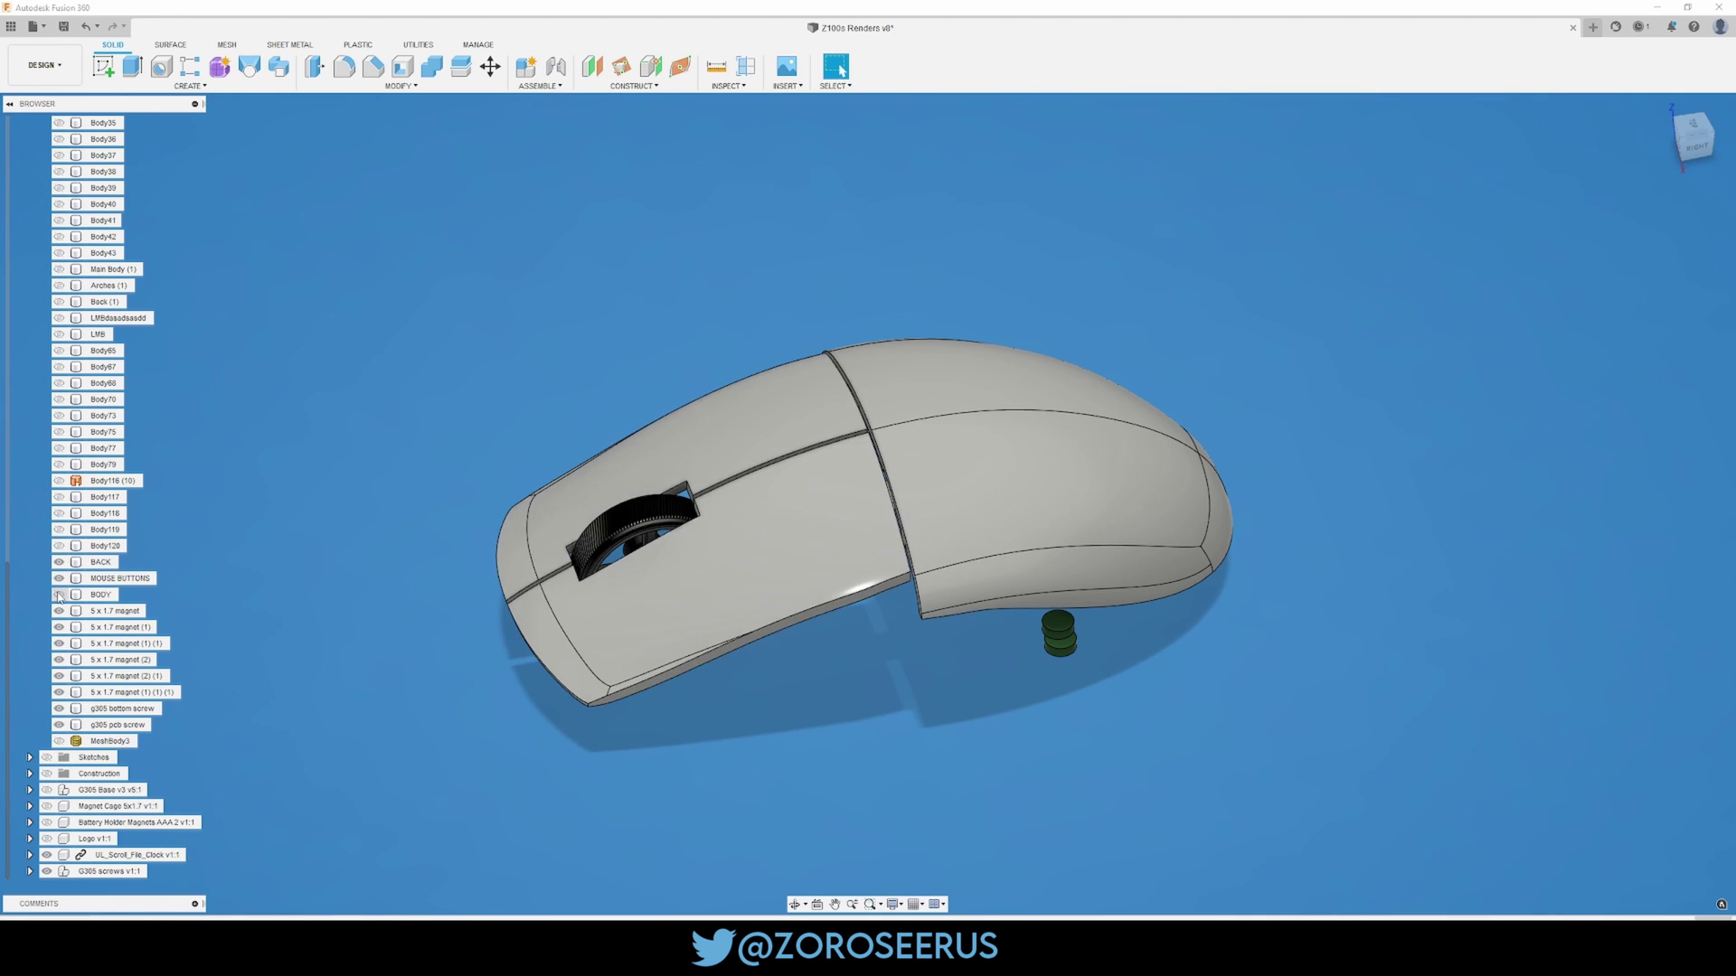
{"action": "left_click", "coordinate": [58, 595]}
Step: Examine the assembled mouse shell from above and from the front side, checking the seams between its parts
{"action": "scroll", "coordinate": [597, 638], "scroll_direction": "down", "scroll_amount": 2}
{"action": "scroll", "coordinate": [1016, 588], "scroll_direction": "up", "scroll_amount": 2}
{"action": "middle_click_drag", "start_coordinate": [762, 524], "coordinate": [893, 555], "text": "shift"}
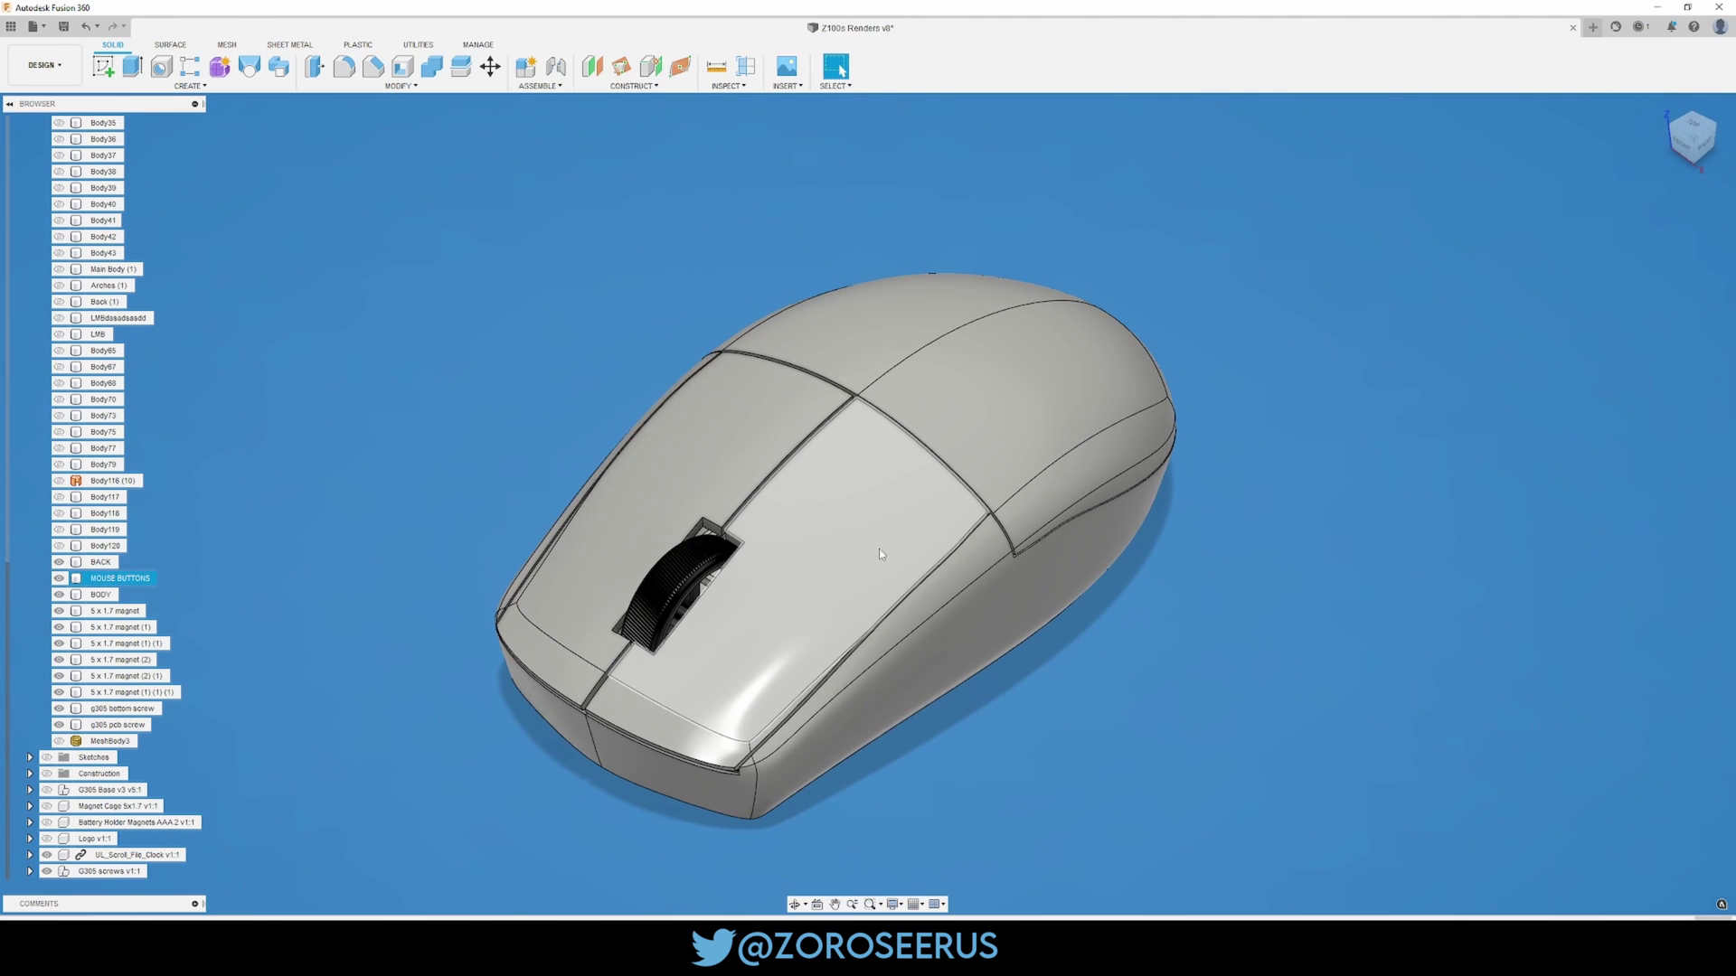
{"action": "scroll", "coordinate": [1286, 631], "scroll_direction": "down", "scroll_amount": 3}
{"action": "scroll", "coordinate": [1136, 625], "scroll_direction": "up", "scroll_amount": 2}
{"action": "middle_click_drag", "start_coordinate": [1154, 515], "coordinate": [1100, 474], "text": "shift"}
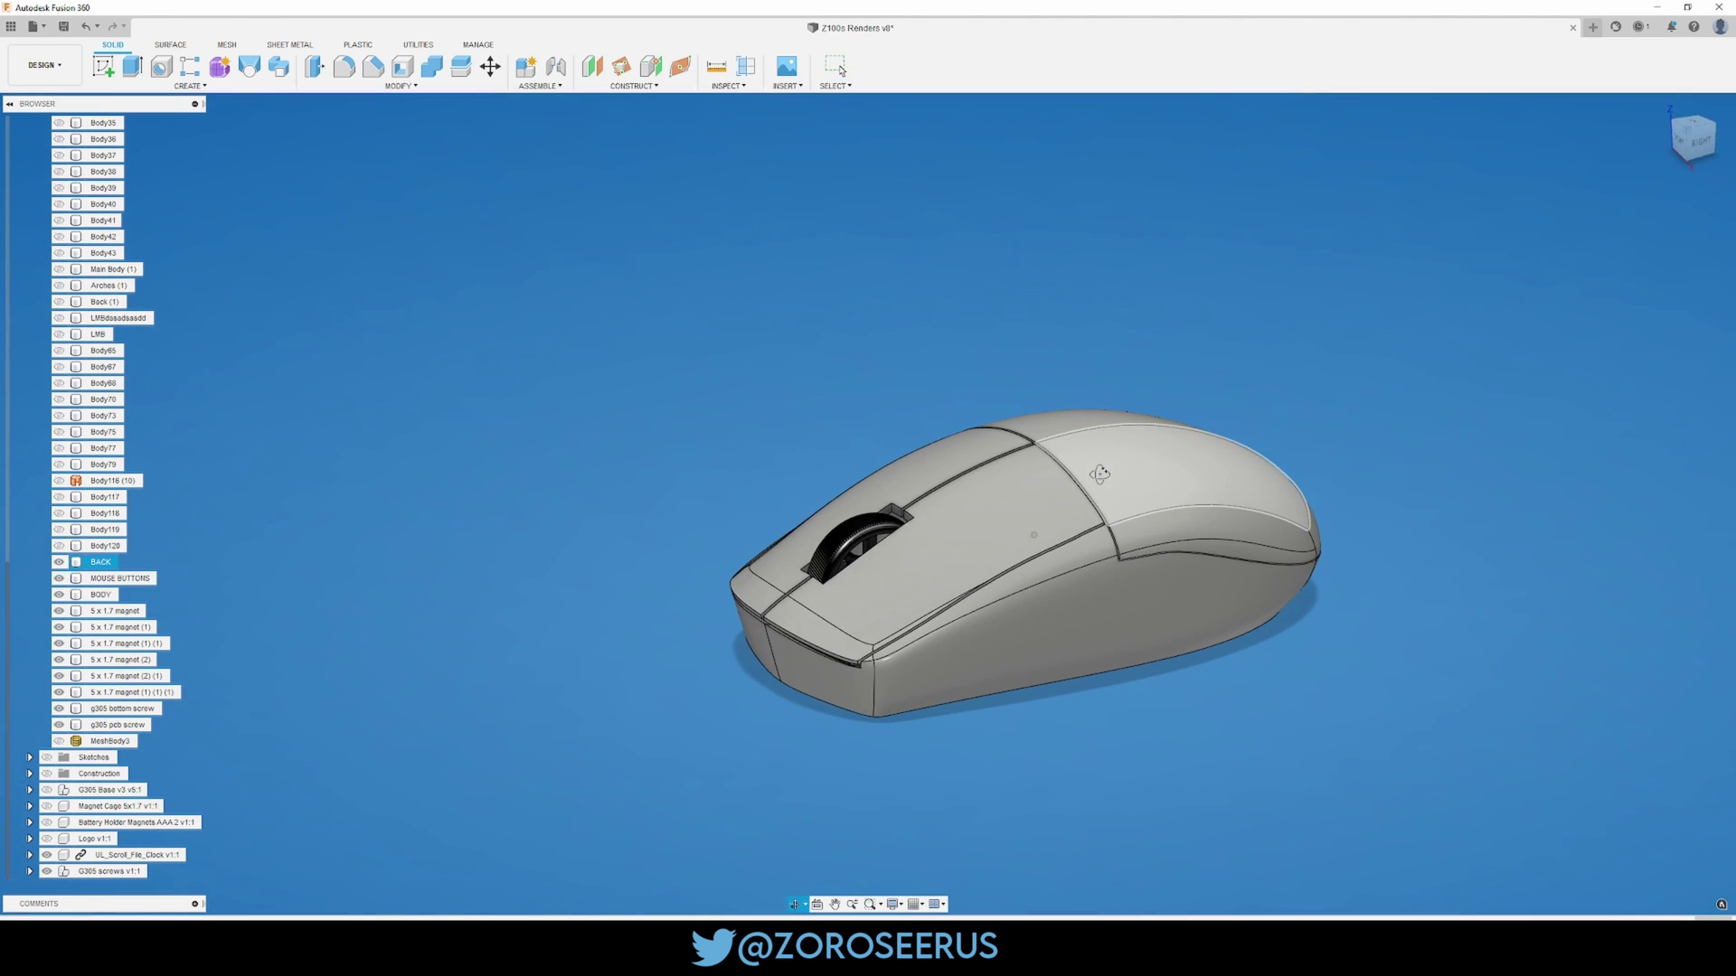
{"action": "scroll", "coordinate": [1135, 555], "scroll_direction": "up", "scroll_amount": 2}
Step: Overlay the MeshBody3 scan on the shell to compare the two shapes, and hide it again
{"action": "left_click", "coordinate": [59, 740]}
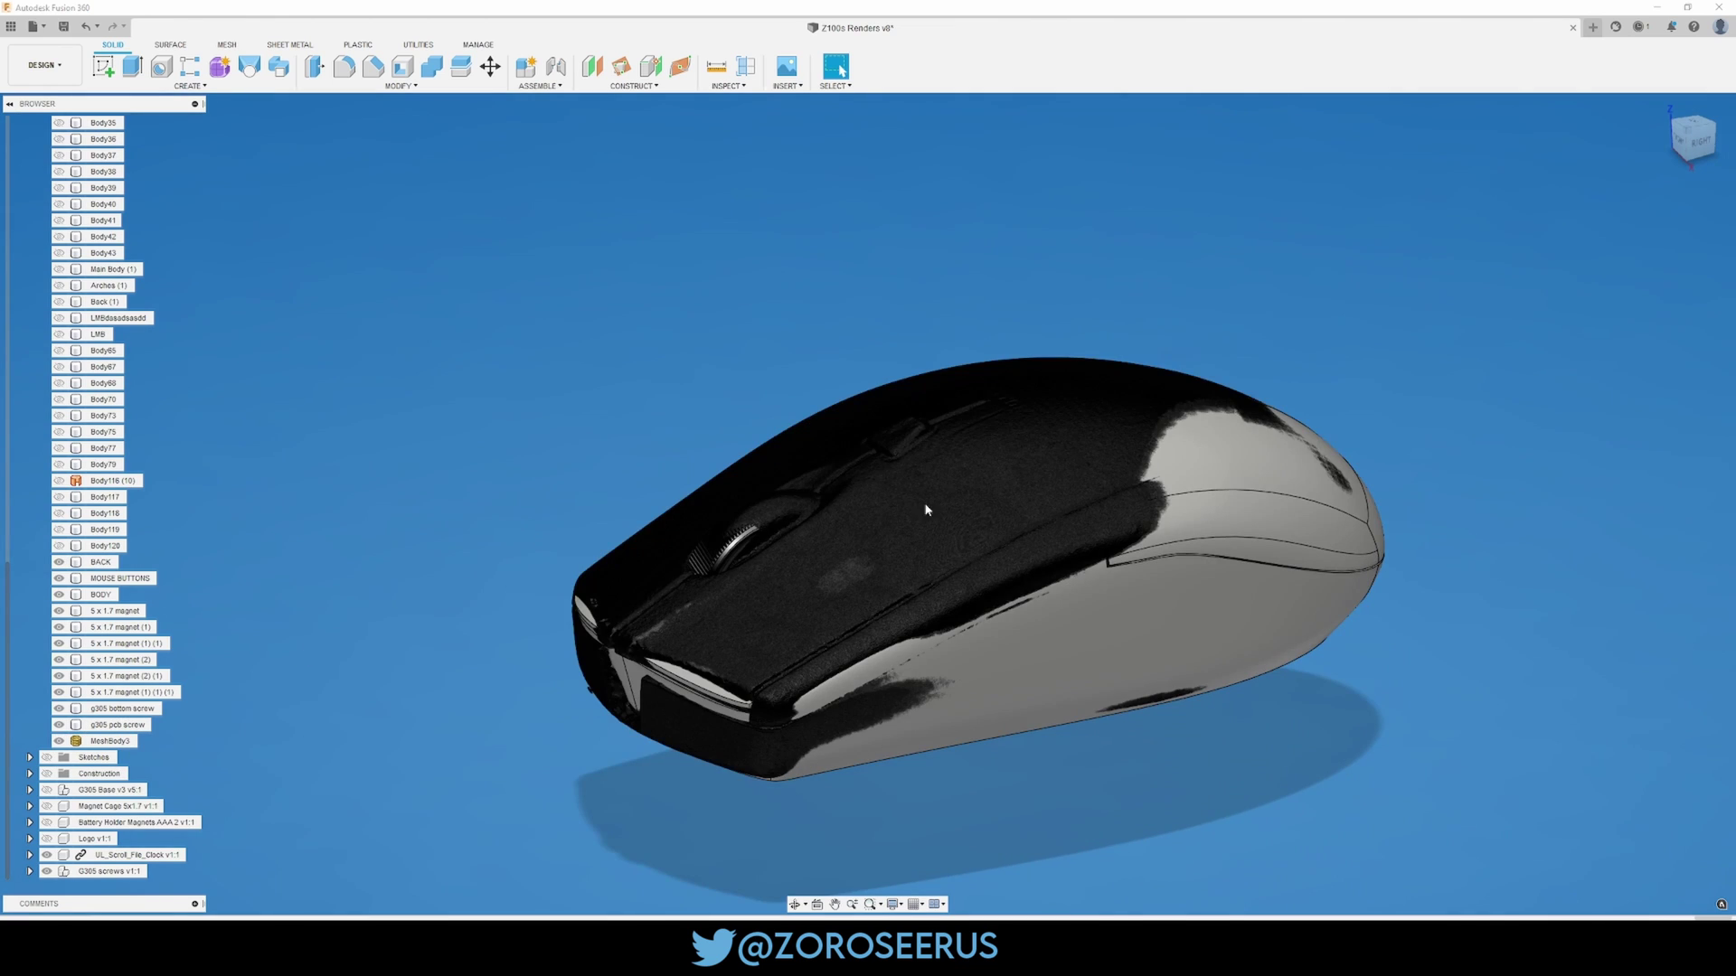
{"action": "scroll", "coordinate": [1140, 481], "scroll_direction": "up", "scroll_amount": 3}
{"action": "scroll", "coordinate": [1278, 342], "scroll_direction": "down", "scroll_amount": 4}
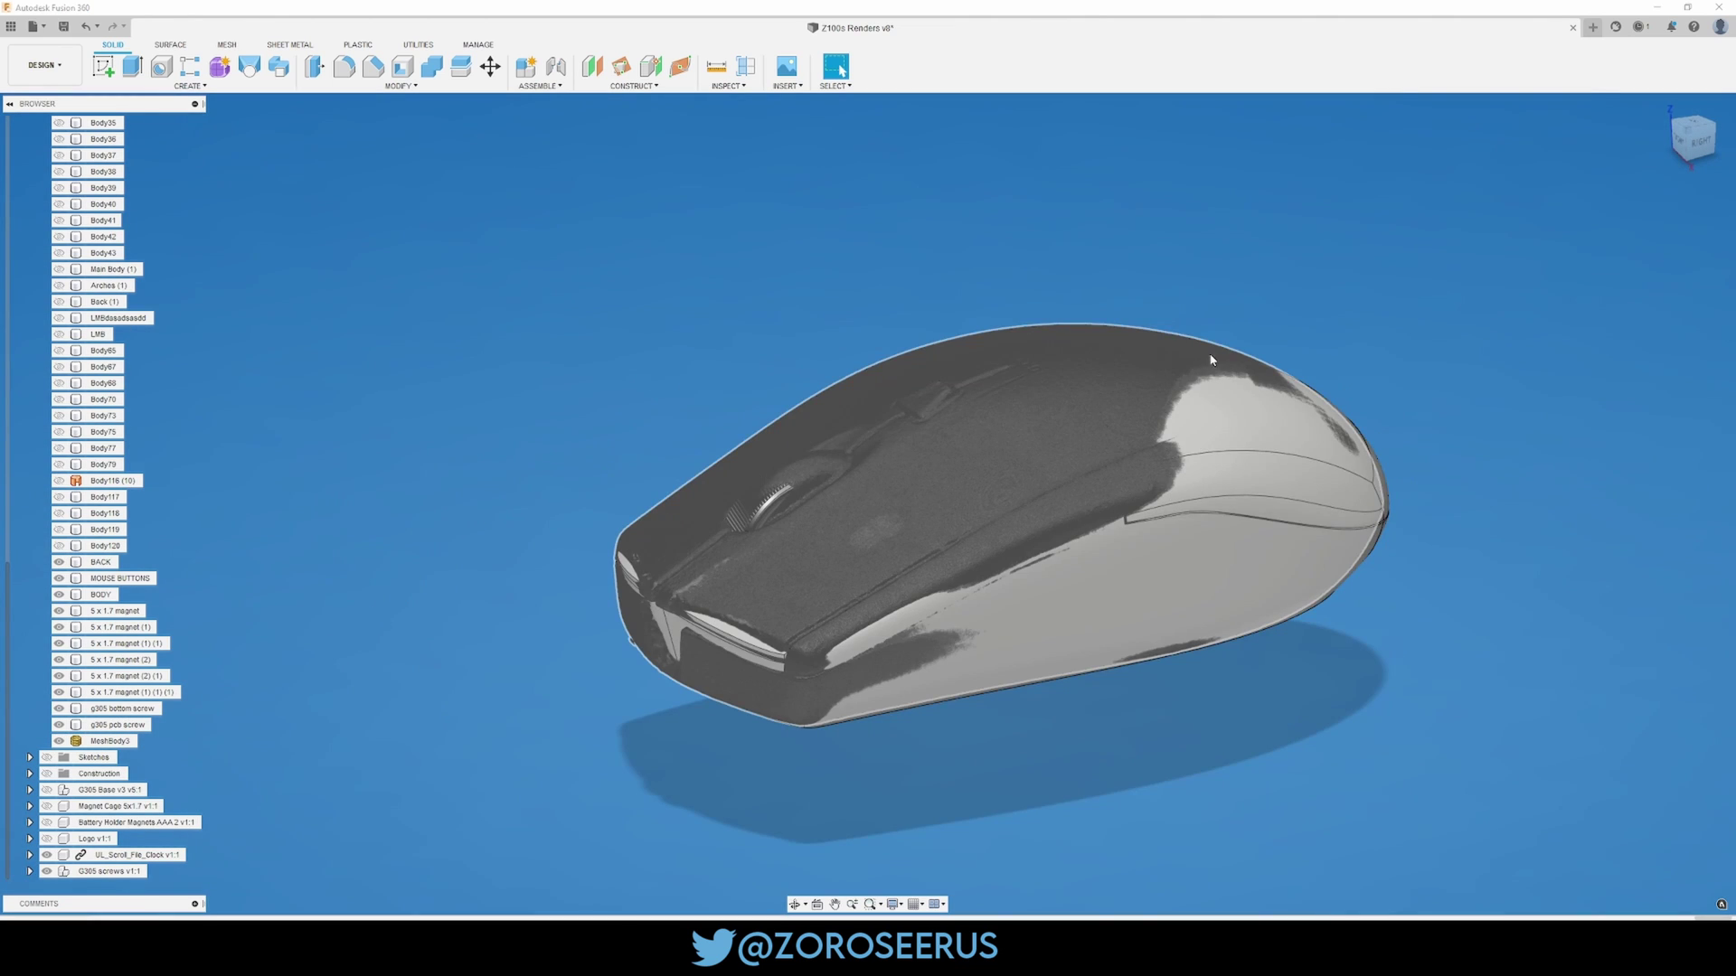
{"action": "mouse_move", "coordinate": [984, 220]}
{"action": "middle_mouse_down", "text": "shift"}
{"action": "mouse_move", "coordinate": [1383, 203]}
{"action": "mouse_move", "coordinate": [1424, 256]}
{"action": "mouse_move", "coordinate": [1426, 322]}
{"action": "middle_mouse_up", "text": "shift"}
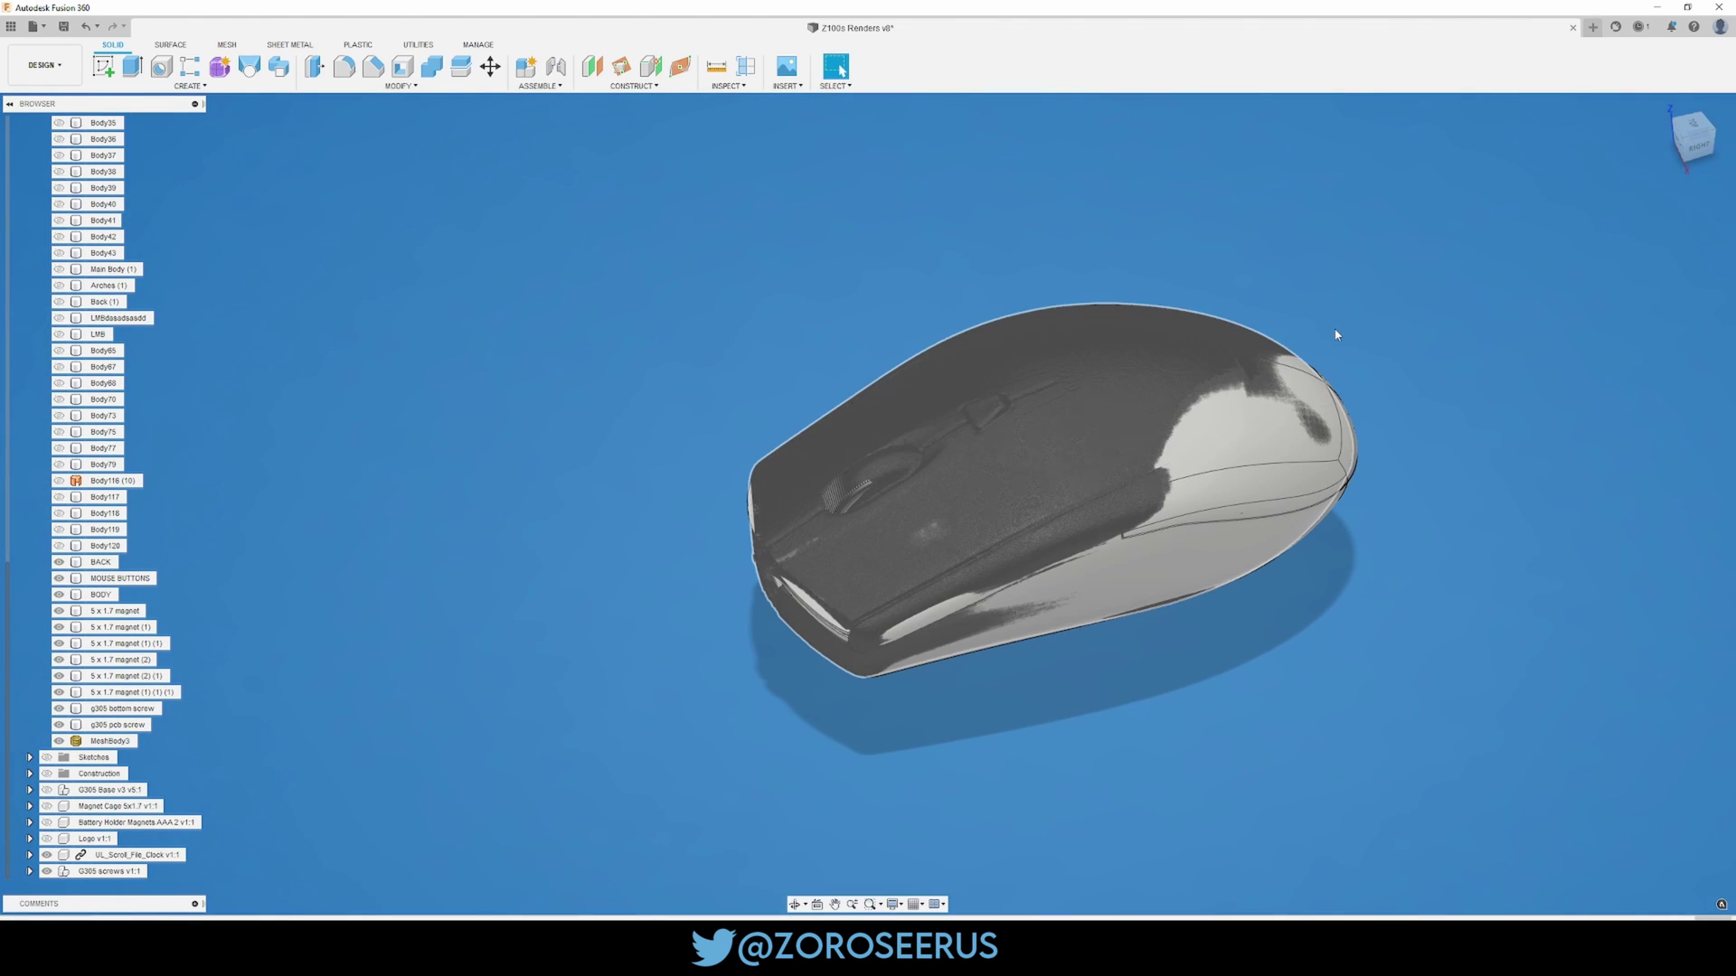
{"action": "scroll", "coordinate": [1337, 334], "scroll_direction": "up", "scroll_amount": 2}
{"action": "left_click", "coordinate": [59, 744]}
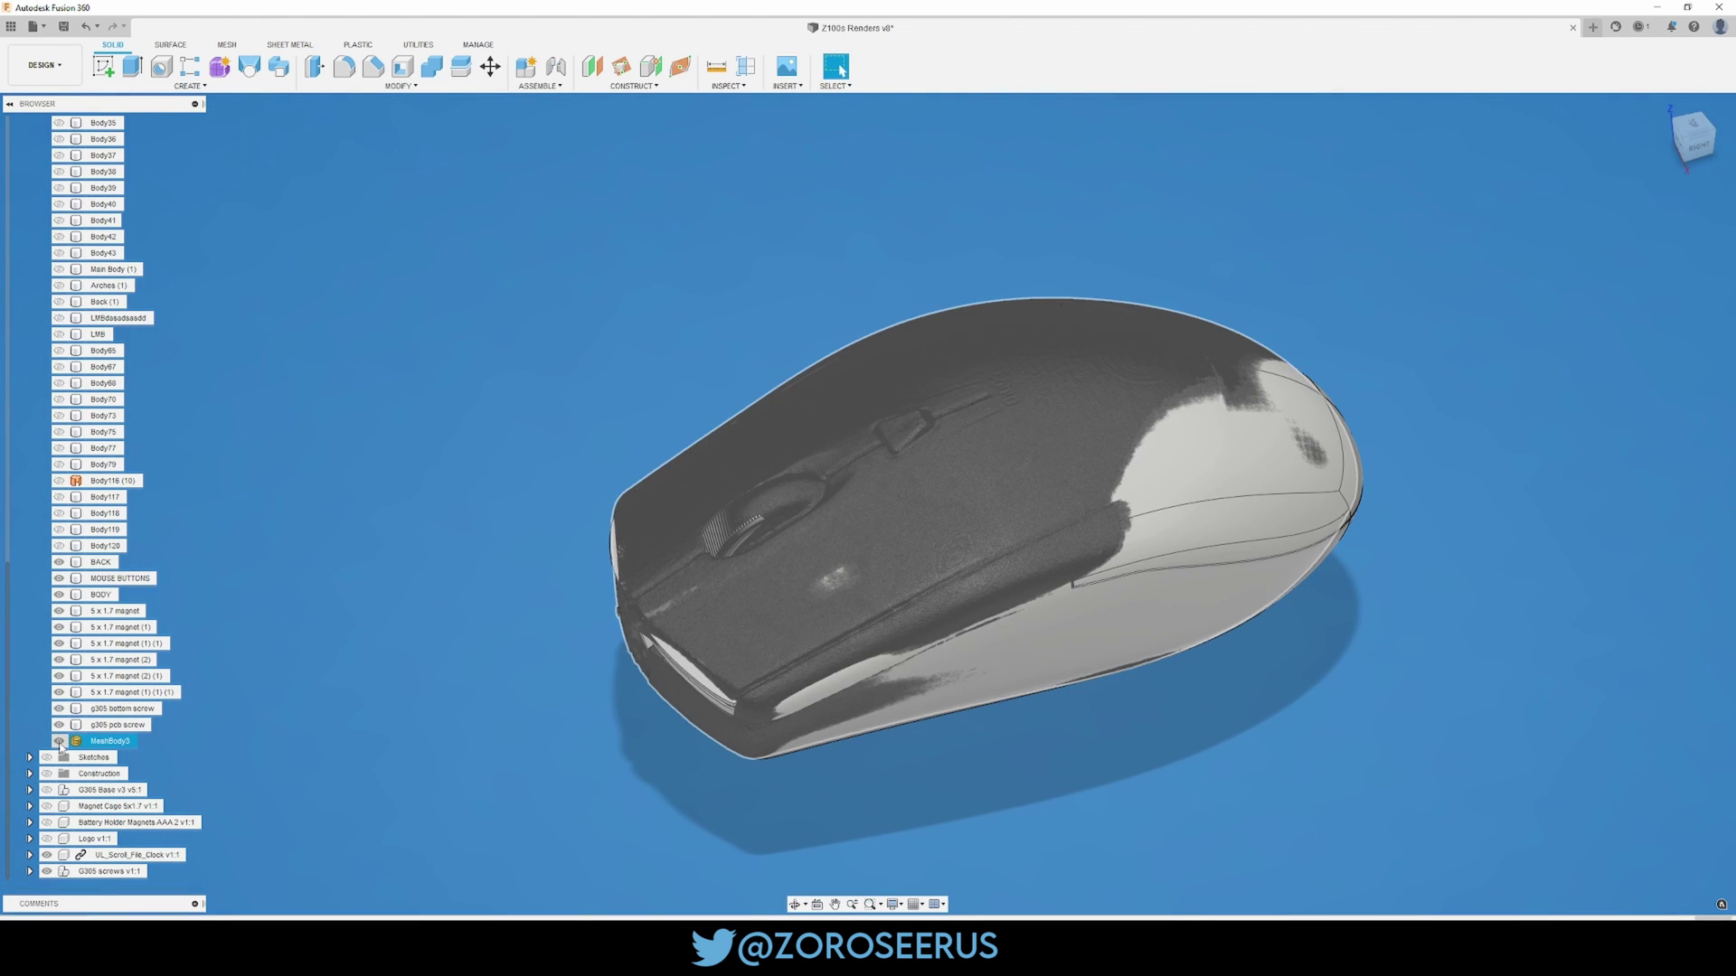
{"action": "left_click", "coordinate": [60, 741]}
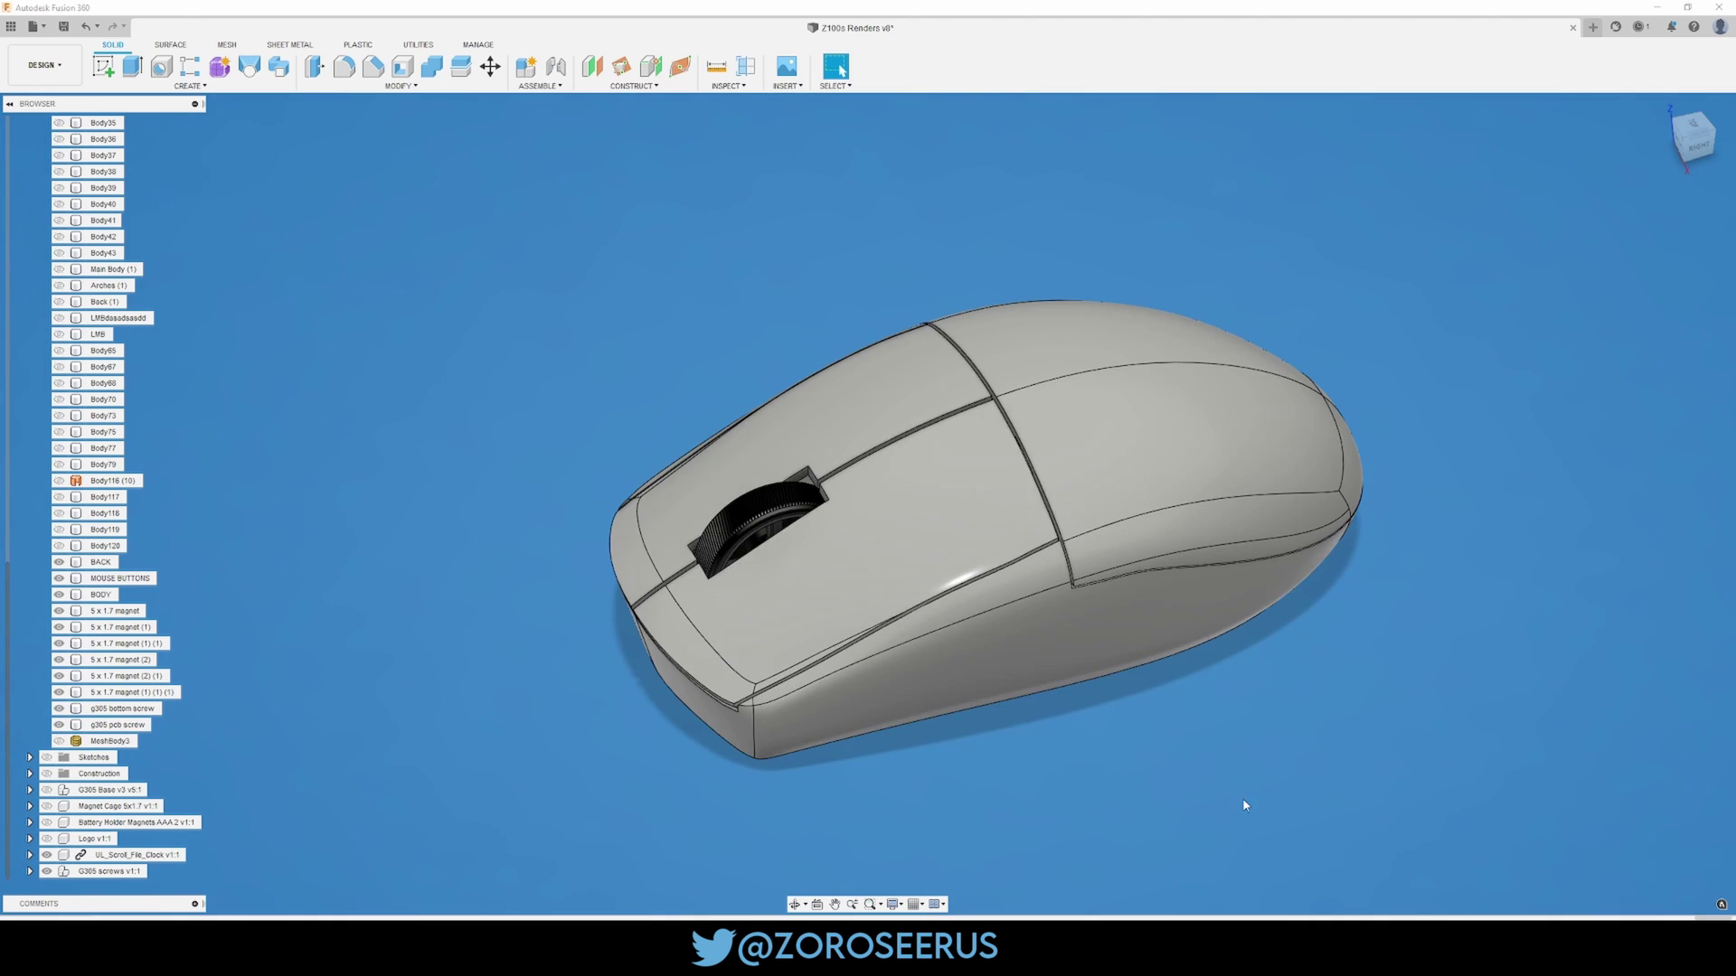
{"action": "scroll", "coordinate": [769, 778], "scroll_direction": "up", "scroll_amount": 1}
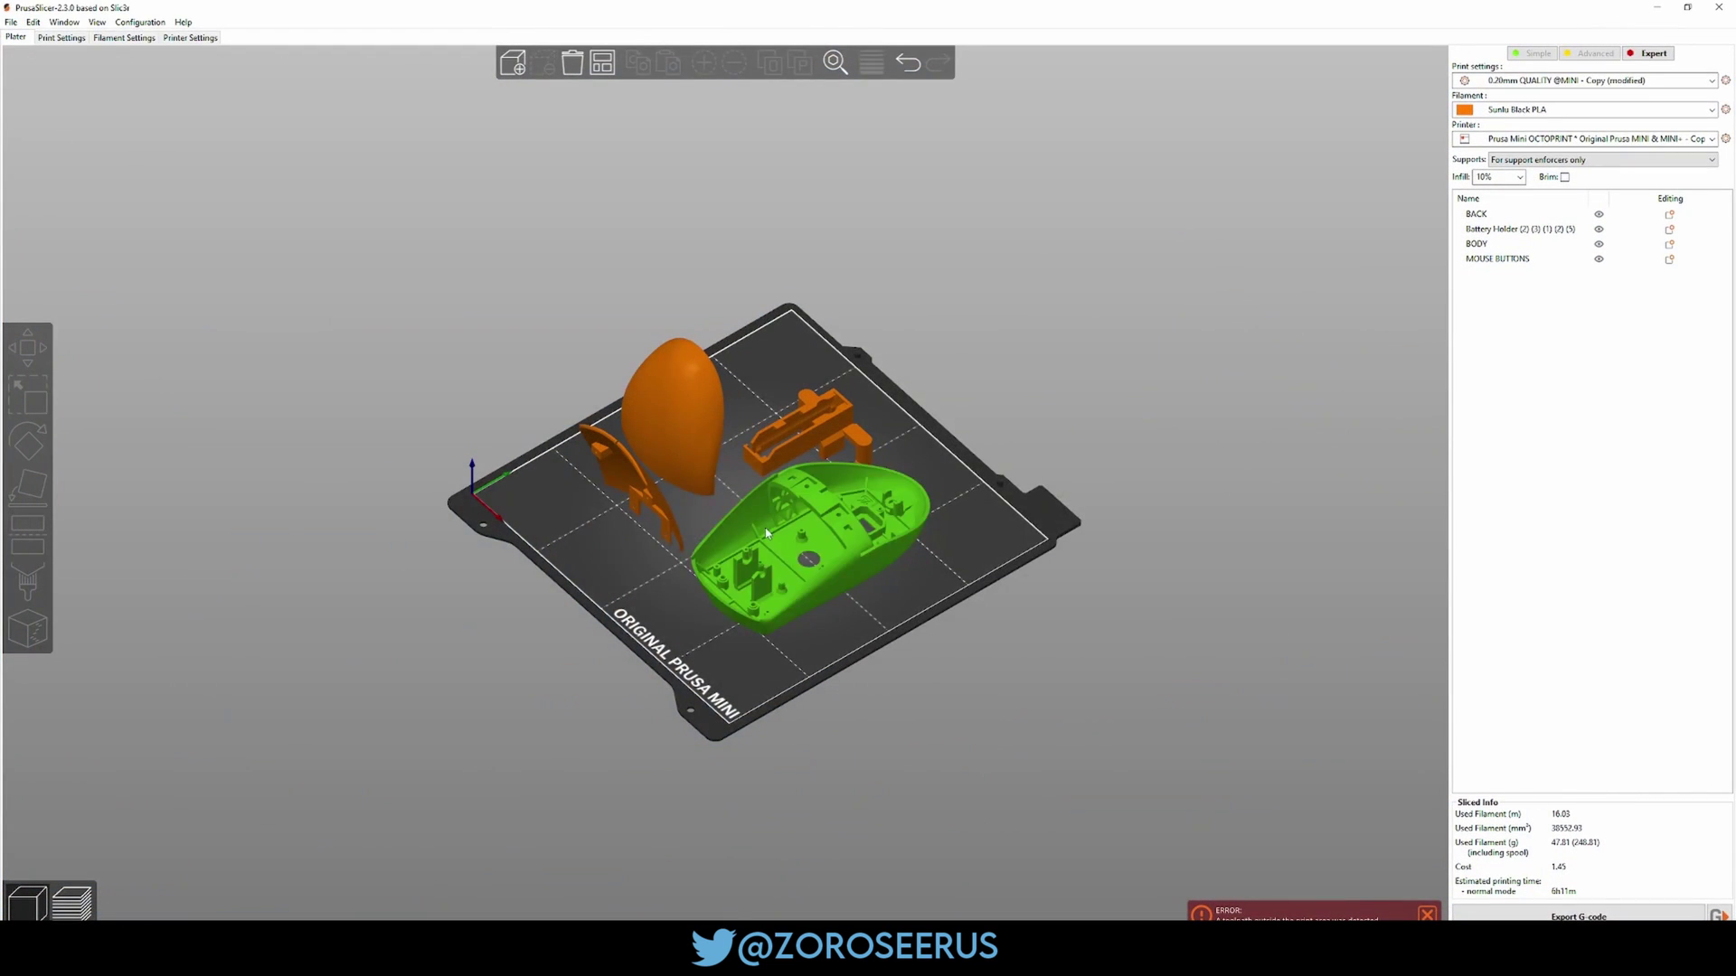
Step: In PrusaSlicer, examine the parts laid out on the plate and check the External perimeters first print setting
{"action": "scroll", "coordinate": [765, 528], "scroll_direction": "up", "scroll_amount": 5}
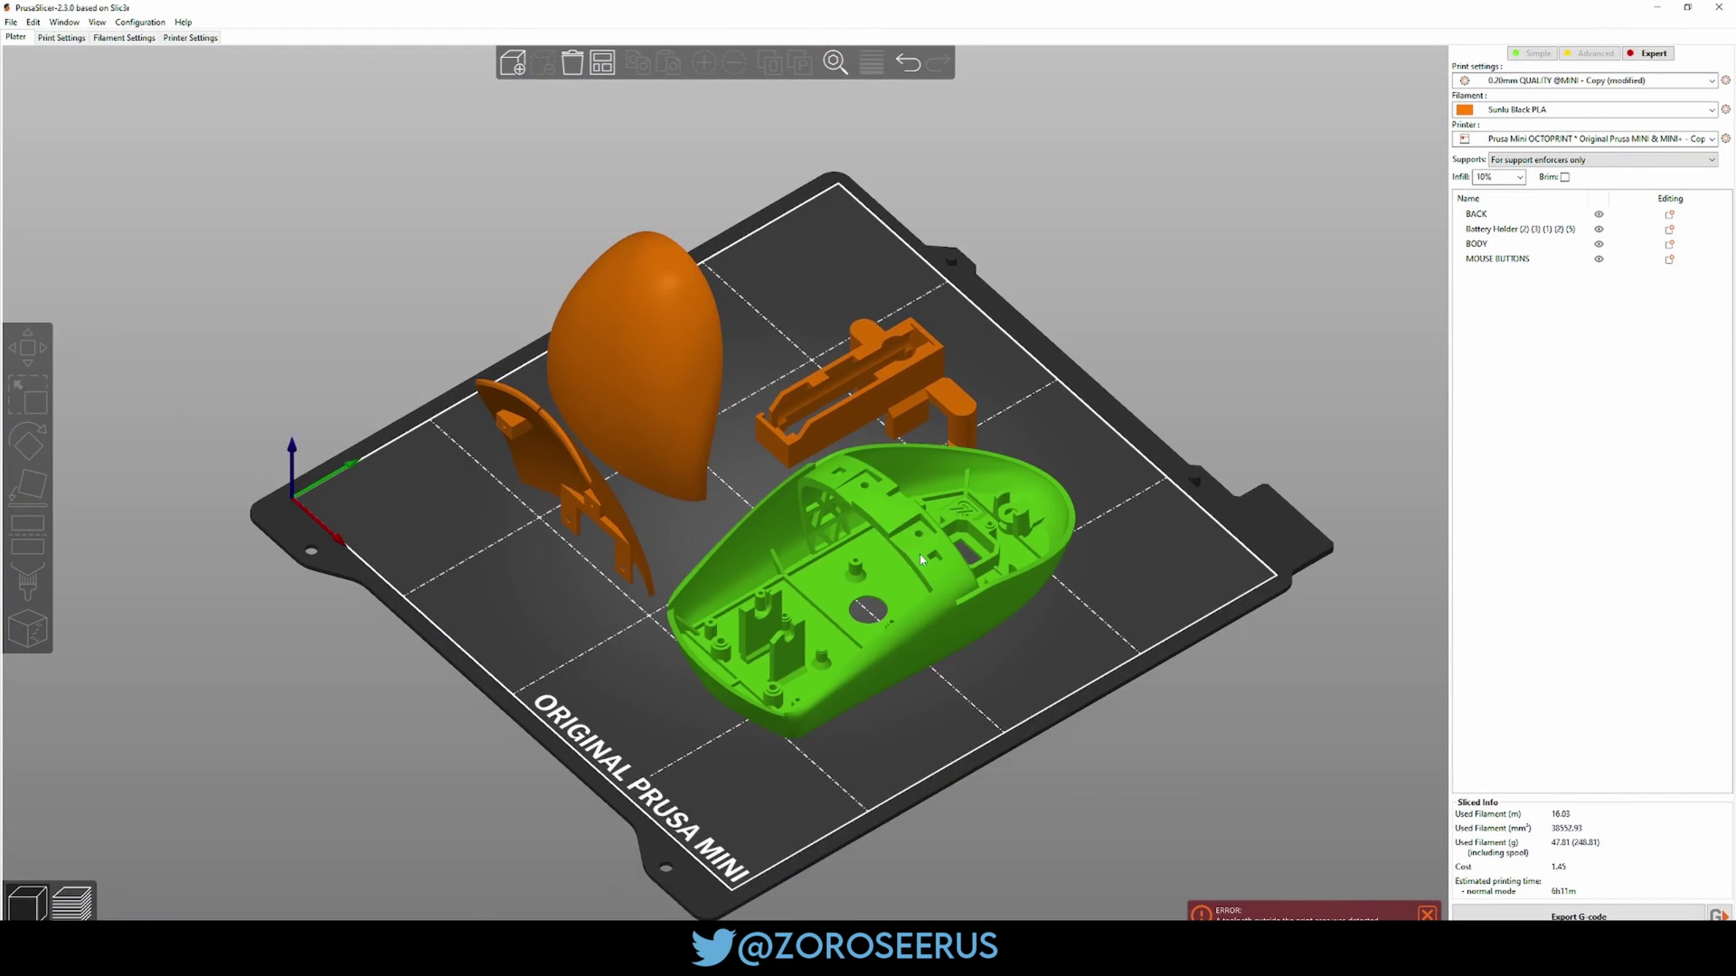
{"action": "scroll", "coordinate": [920, 555], "scroll_direction": "down", "scroll_amount": 2}
{"action": "mouse_move", "coordinate": [1042, 458]}
{"action": "left_mouse_down"}
{"action": "mouse_move", "coordinate": [998, 478]}
{"action": "mouse_move", "coordinate": [1057, 460]}
{"action": "mouse_move", "coordinate": [1040, 469]}
{"action": "left_mouse_up"}
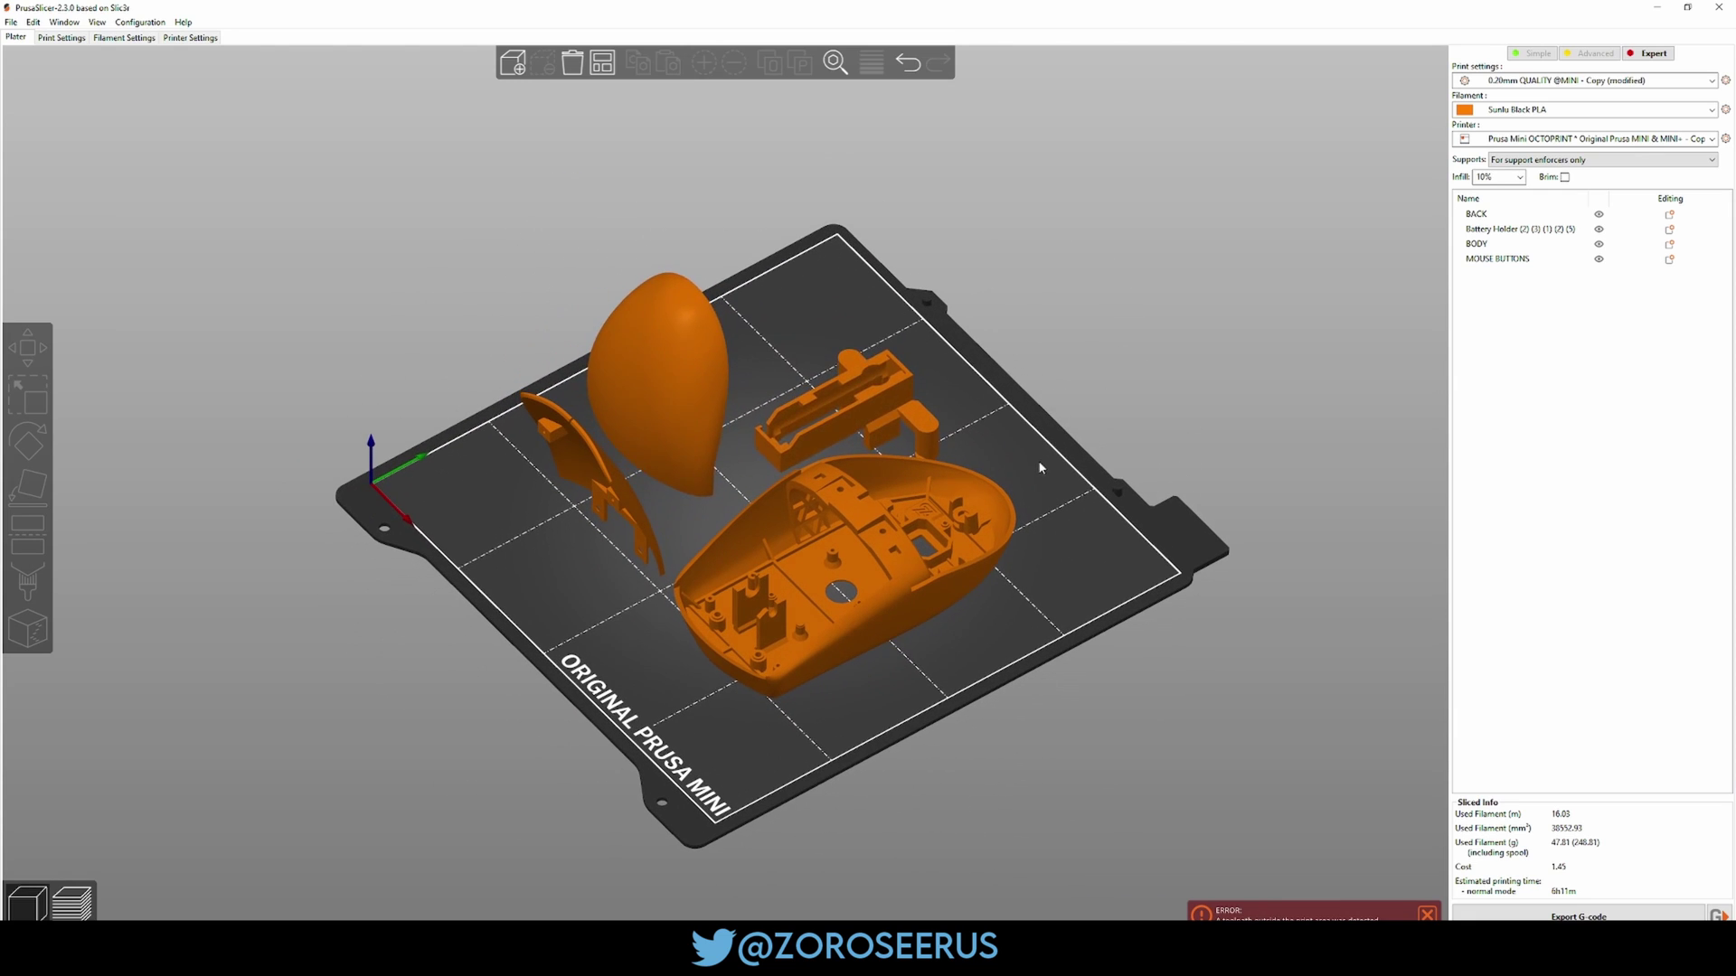
{"action": "left_click", "coordinate": [61, 38]}
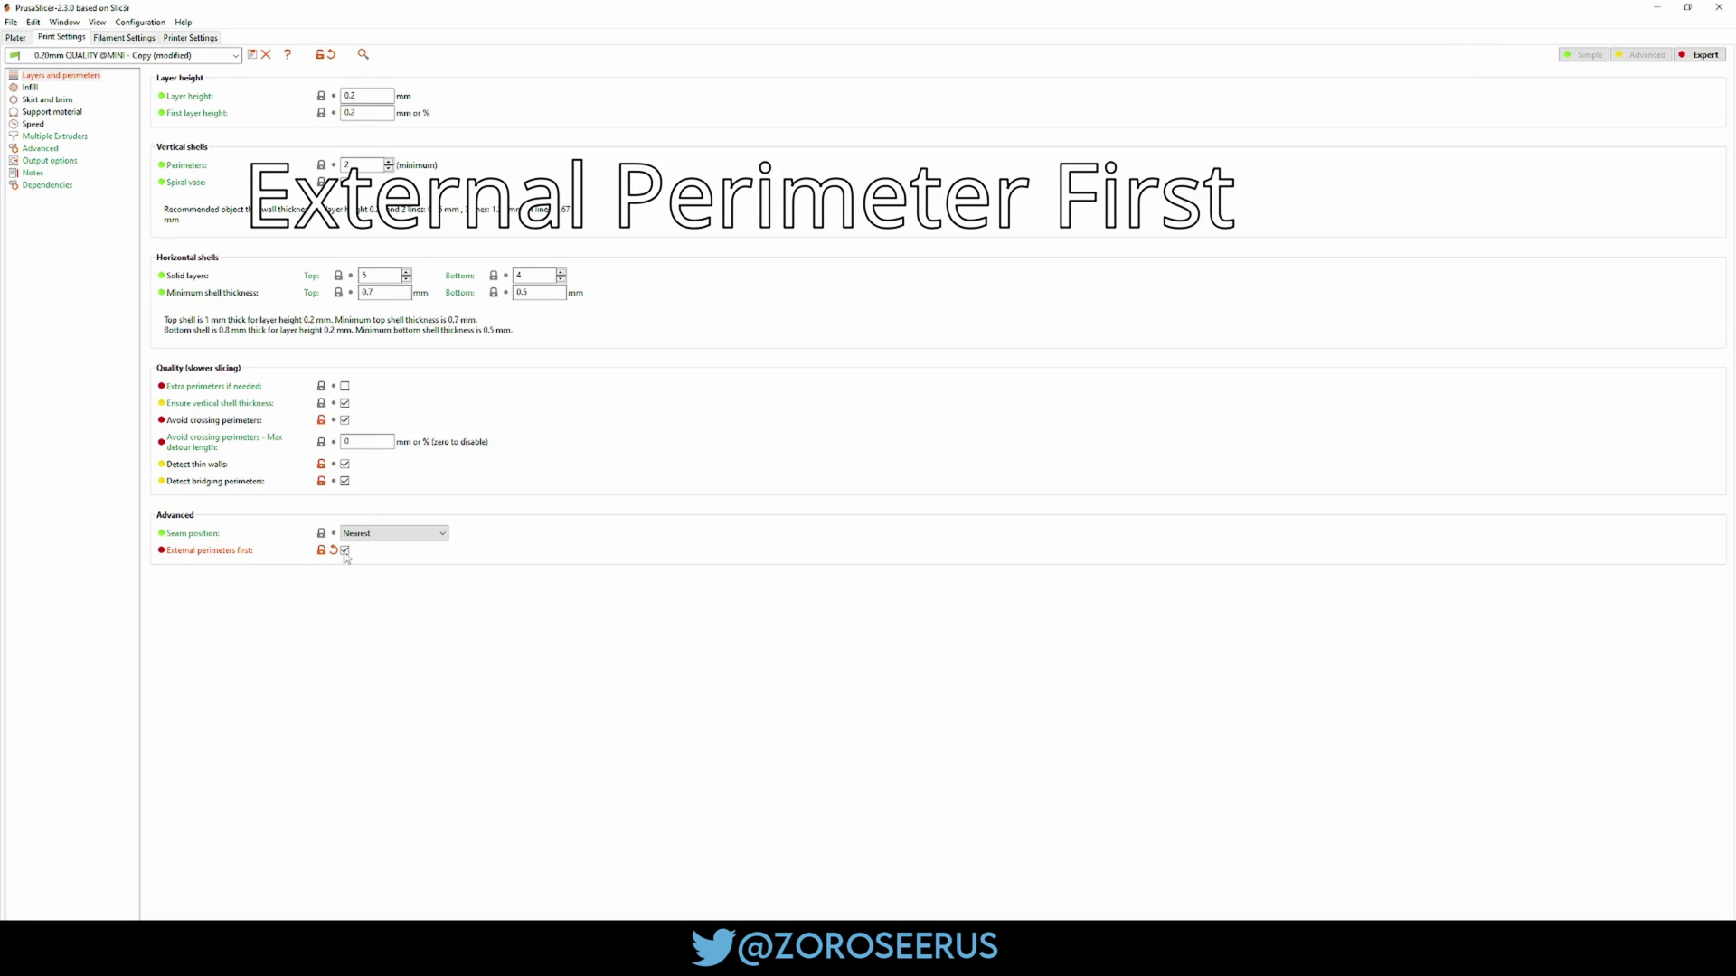
{"action": "left_click", "coordinate": [16, 38]}
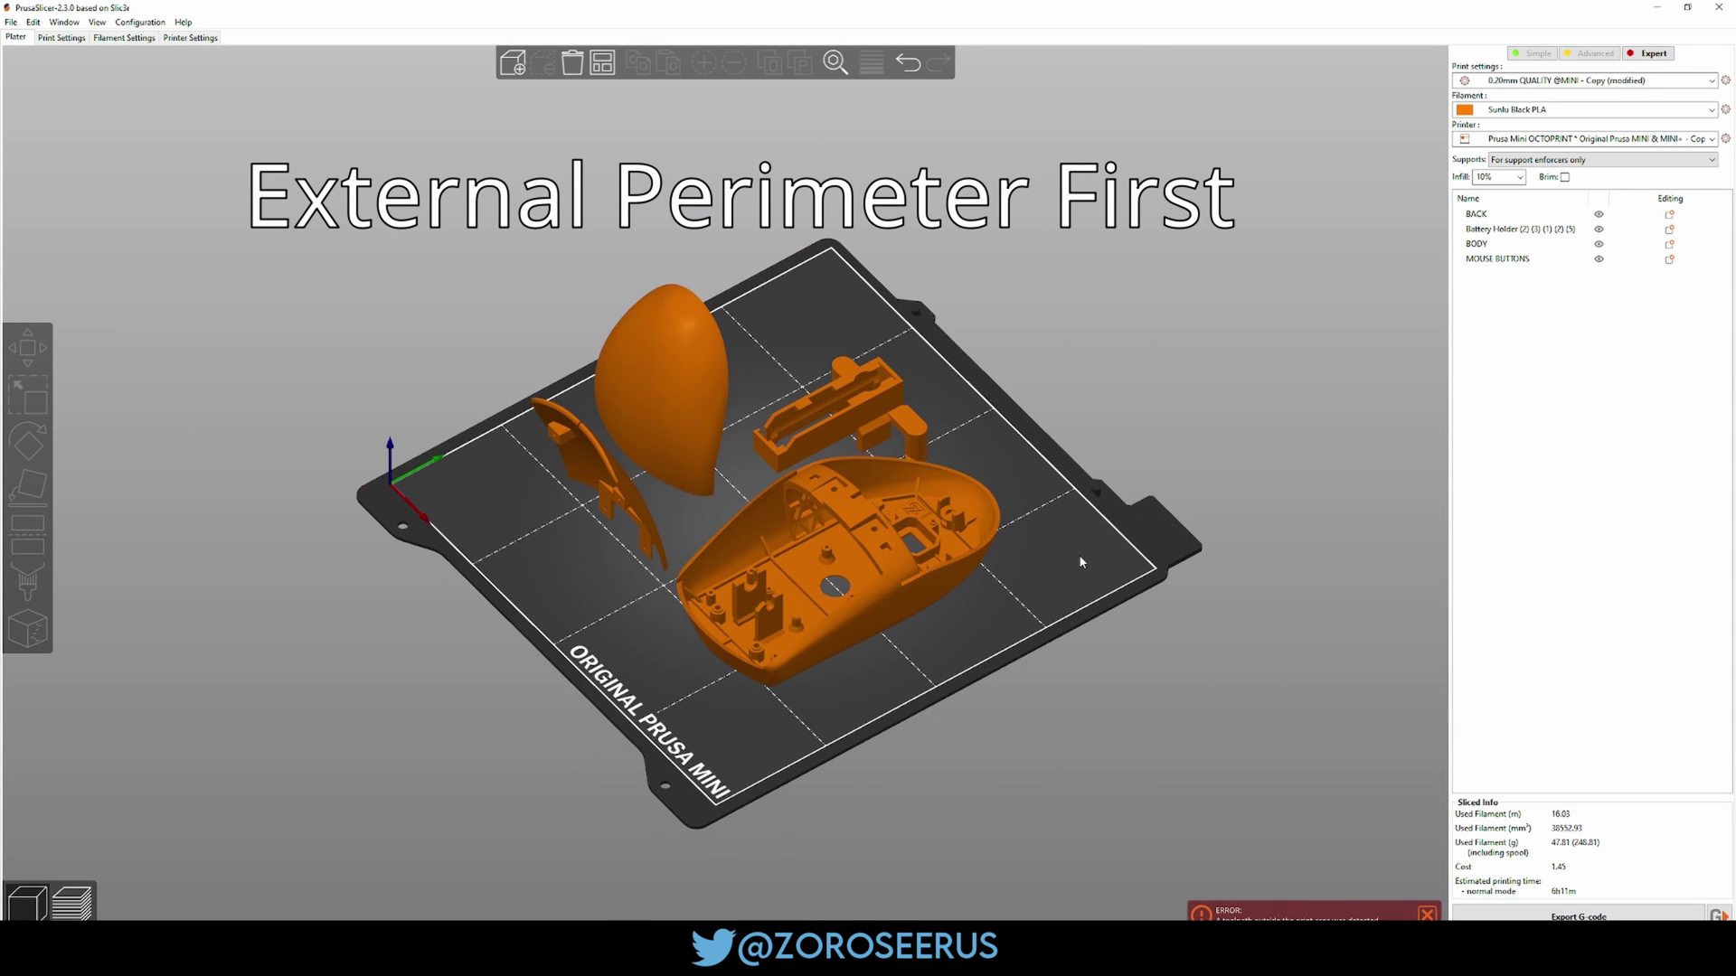
Step: Examine the BODY part's arch and its truss supports up close, and how the part sits on the plate
{"action": "scroll", "coordinate": [608, 543], "scroll_direction": "up", "scroll_amount": 10}
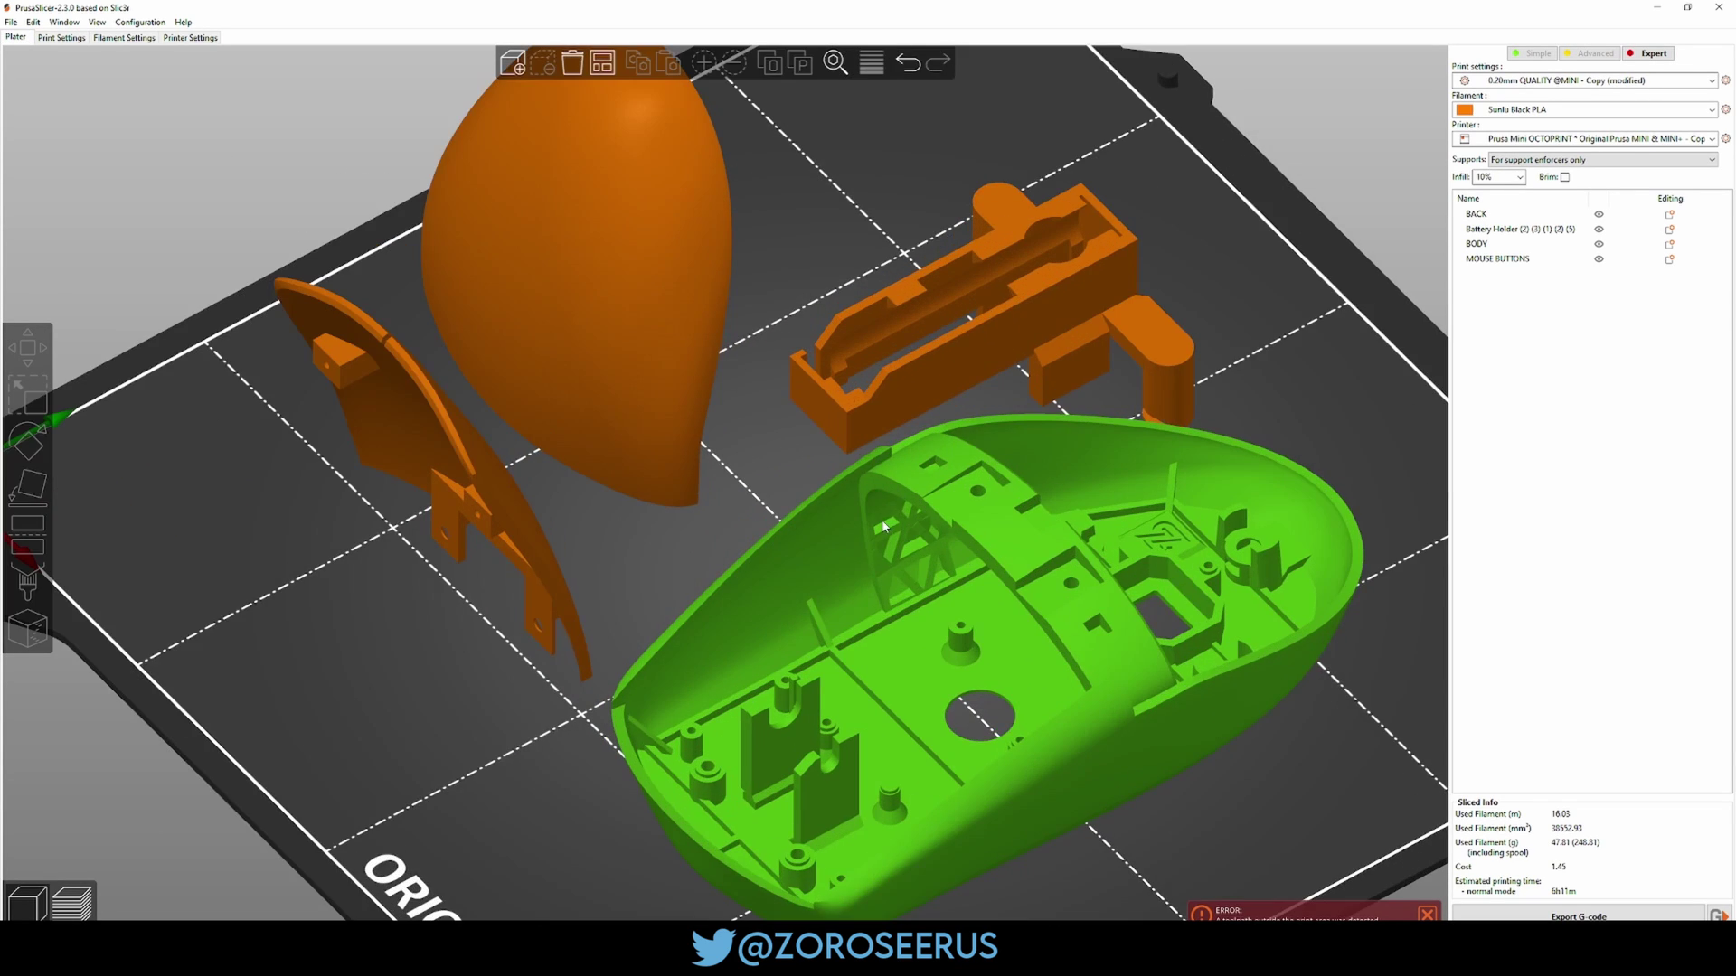
{"action": "scroll", "coordinate": [604, 586], "scroll_direction": "up", "scroll_amount": 4}
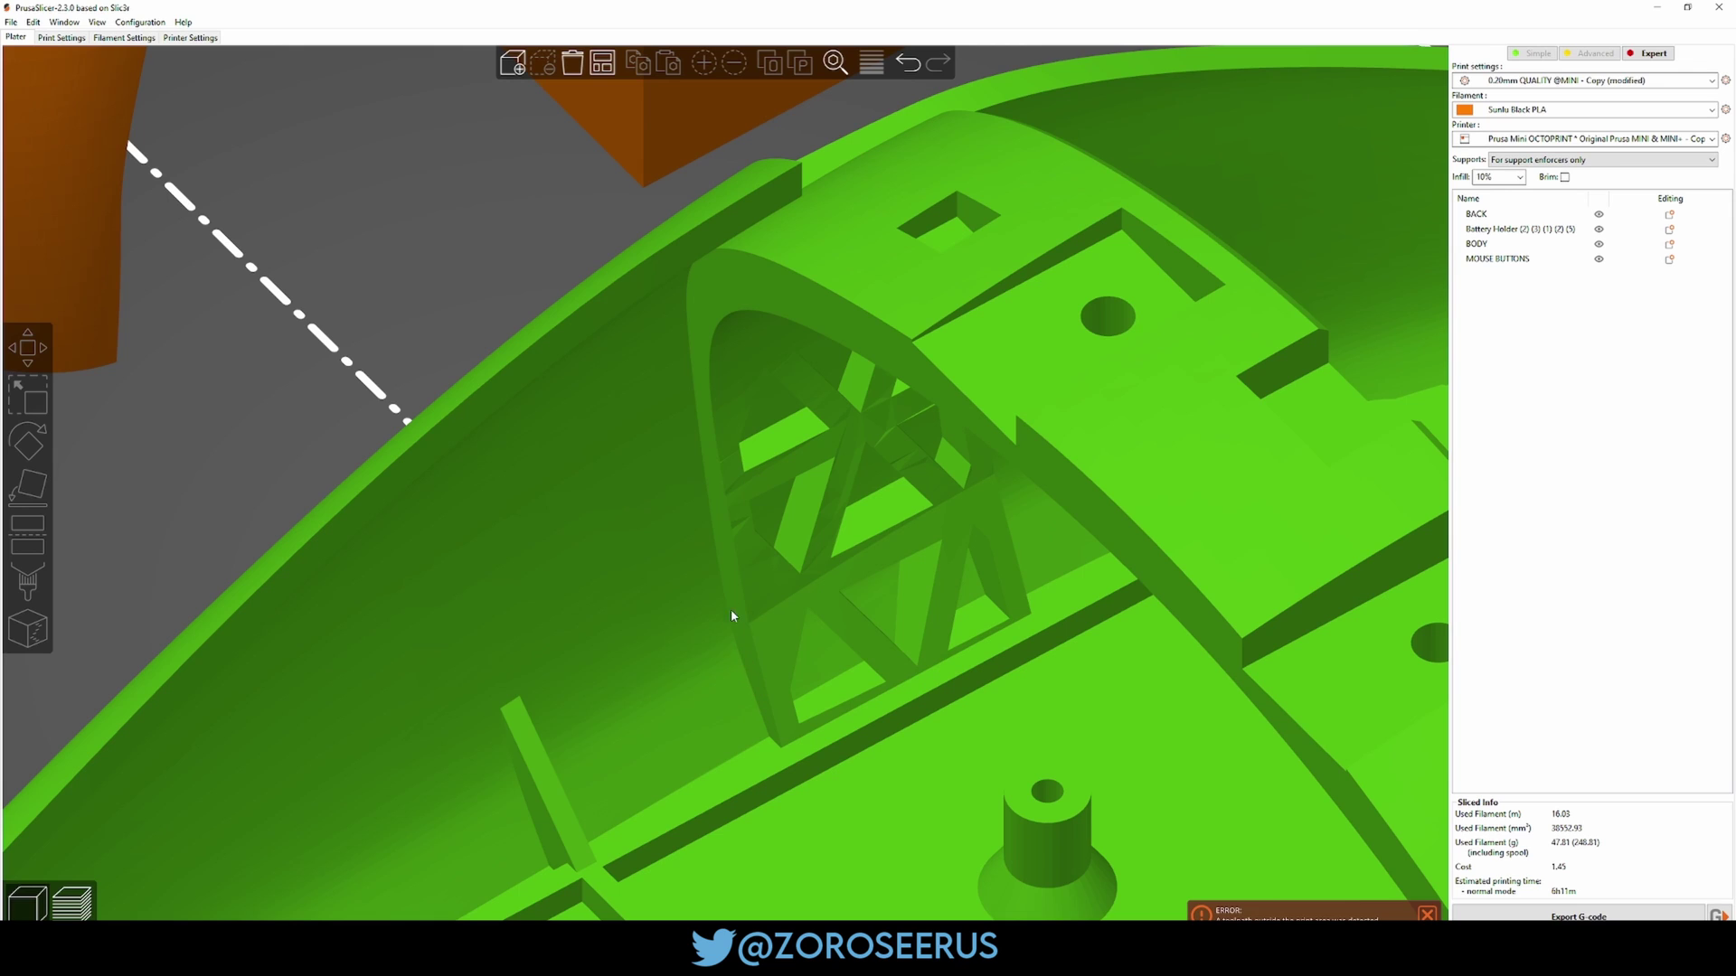
{"action": "left_click_drag", "start_coordinate": [719, 555], "coordinate": [420, 327]}
{"action": "scroll", "coordinate": [700, 501], "scroll_direction": "down", "scroll_amount": 15}
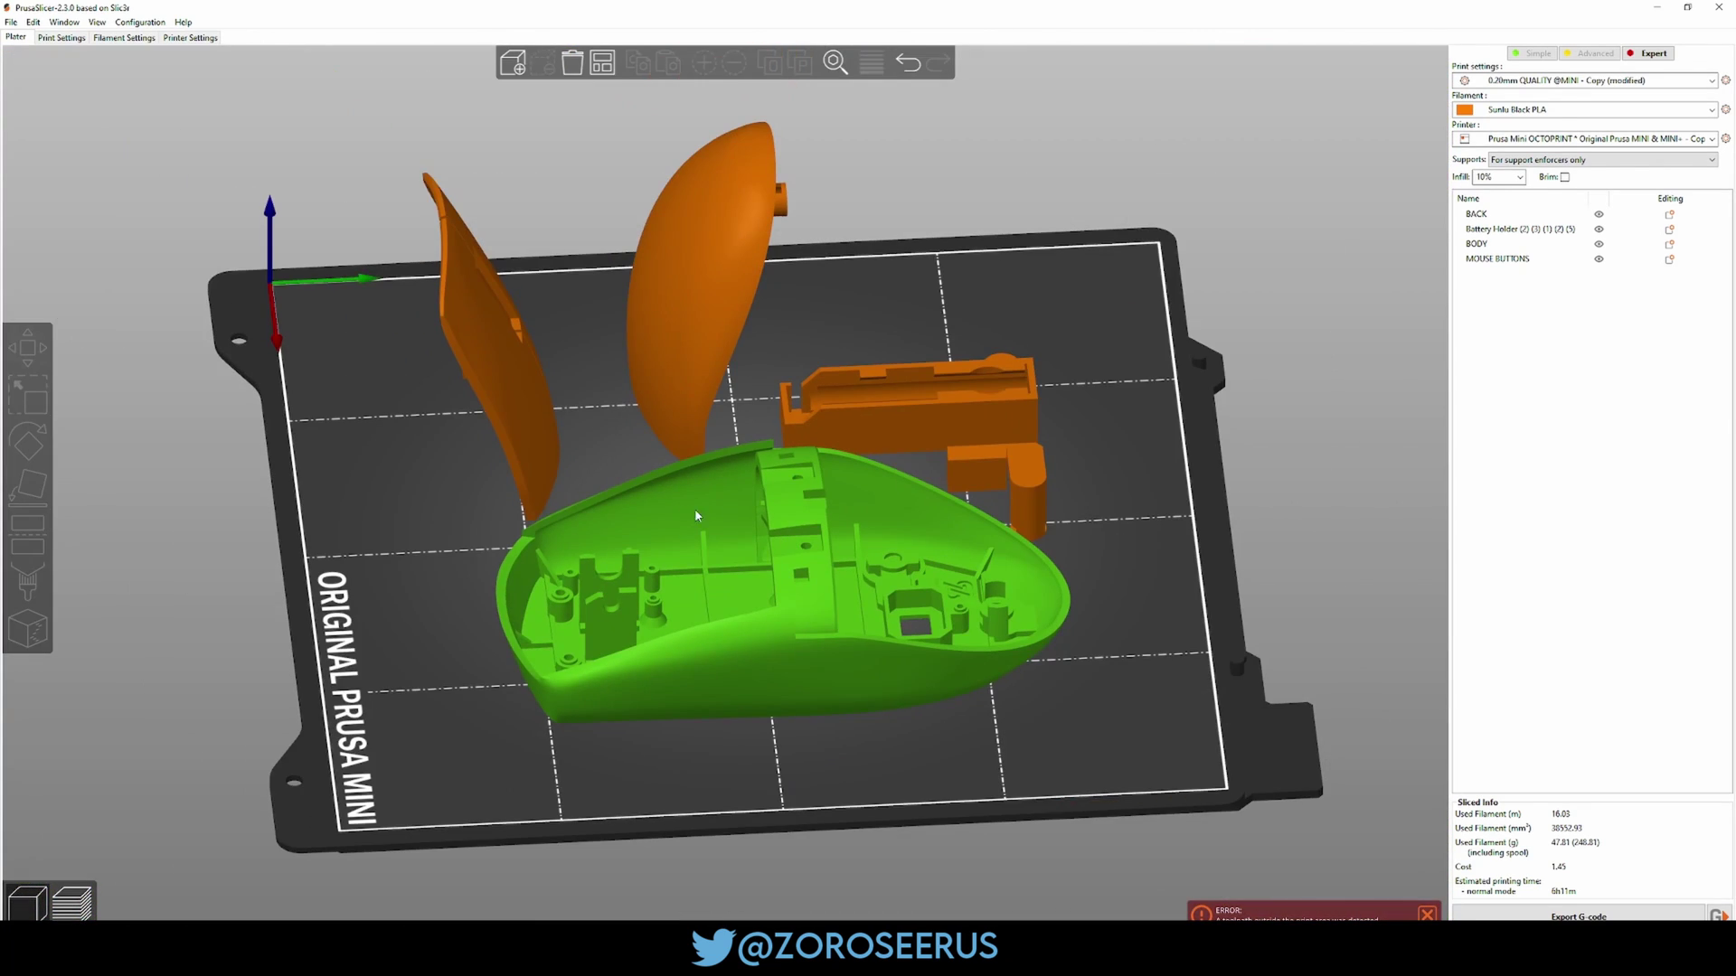
{"action": "left_click_drag", "start_coordinate": [1110, 545], "coordinate": [1130, 554]}
{"action": "scroll", "coordinate": [1125, 501], "scroll_direction": "down", "scroll_amount": 4}
{"action": "right_click_drag", "start_coordinate": [1083, 467], "coordinate": [1062, 502]}
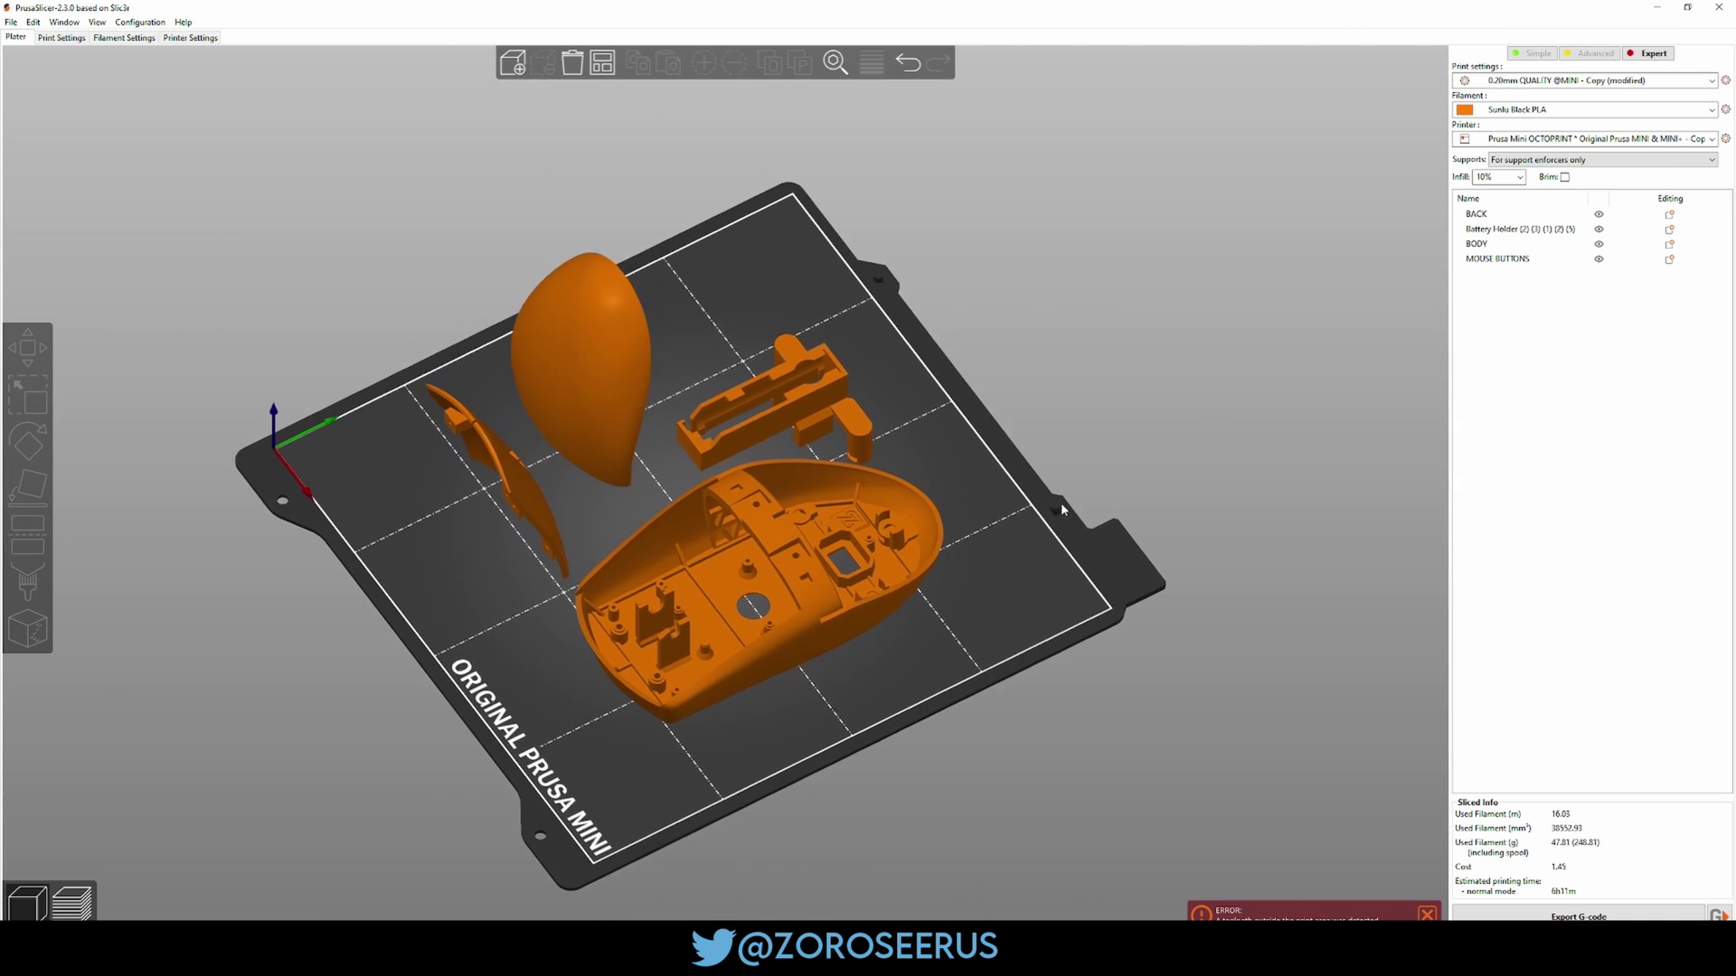
Step: Select the BACK part and examine its print orientation, lower pegs and inner post from beneath and behind
{"action": "scroll", "coordinate": [1065, 498], "scroll_direction": "up", "scroll_amount": 3}
{"action": "left_click_drag", "start_coordinate": [1059, 499], "coordinate": [1040, 542]}
{"action": "left_click", "coordinate": [1082, 573]}
{"action": "left_click_drag", "start_coordinate": [1044, 649], "coordinate": [1001, 599]}
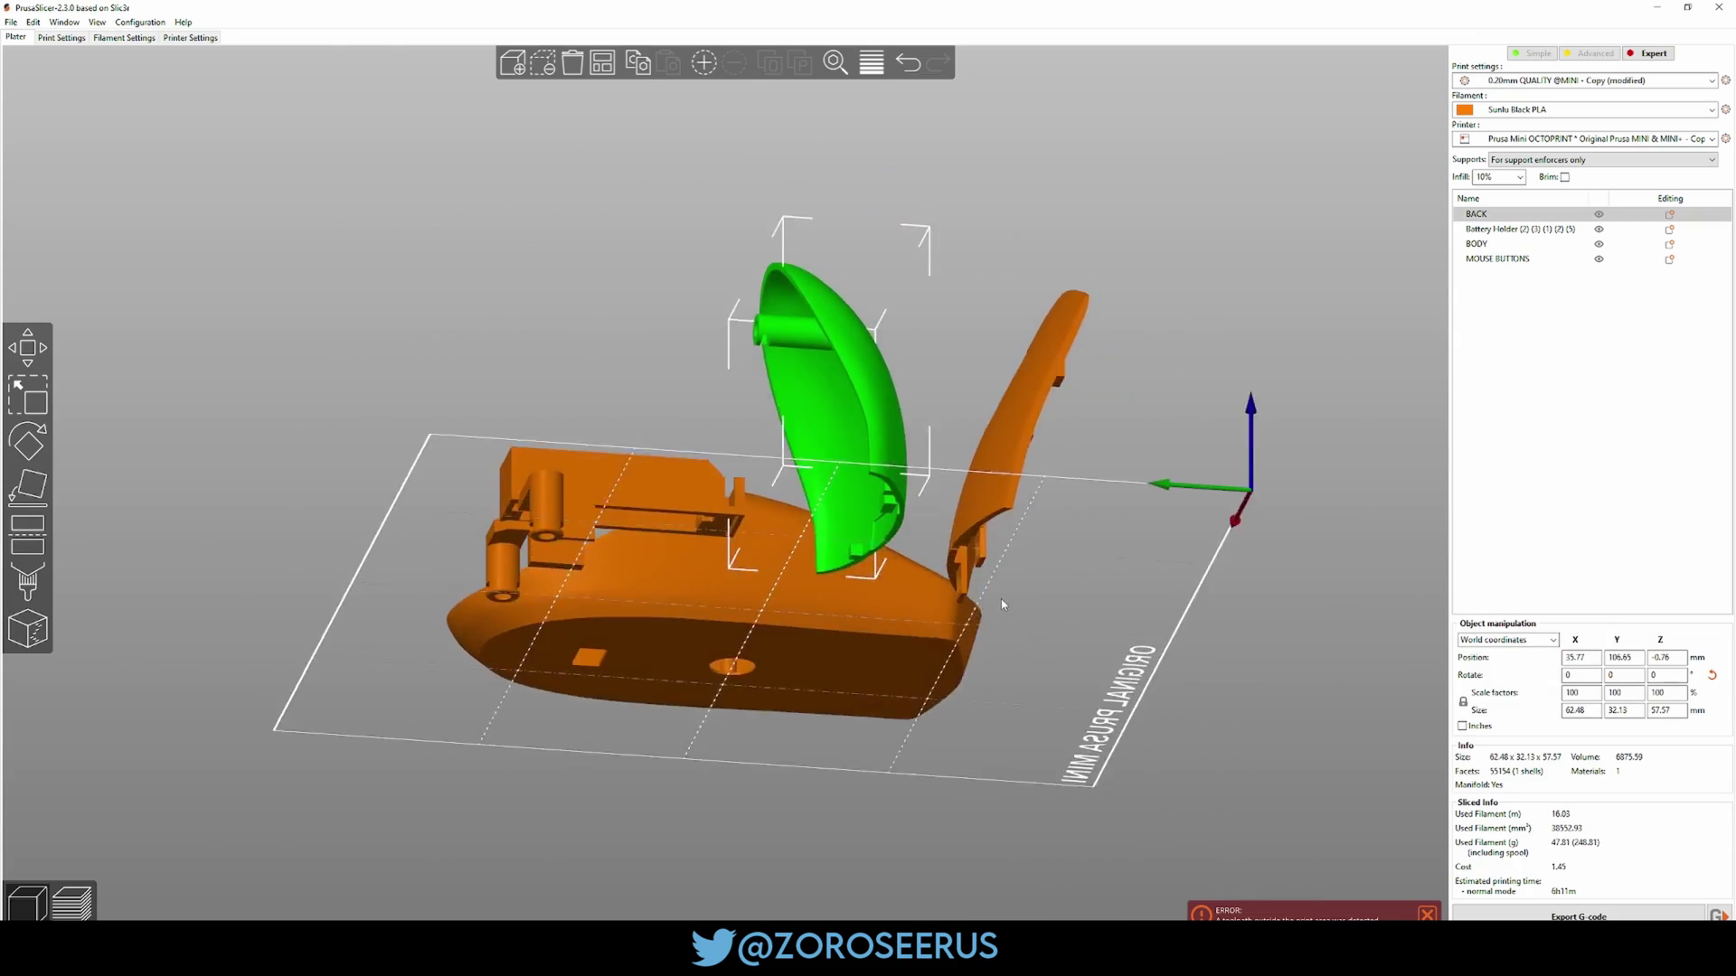
{"action": "scroll", "coordinate": [635, 484], "scroll_direction": "up", "scroll_amount": 6}
{"action": "scroll", "coordinate": [634, 485], "scroll_direction": "up", "scroll_amount": 5}
{"action": "right_click_drag", "start_coordinate": [534, 565], "coordinate": [852, 624]}
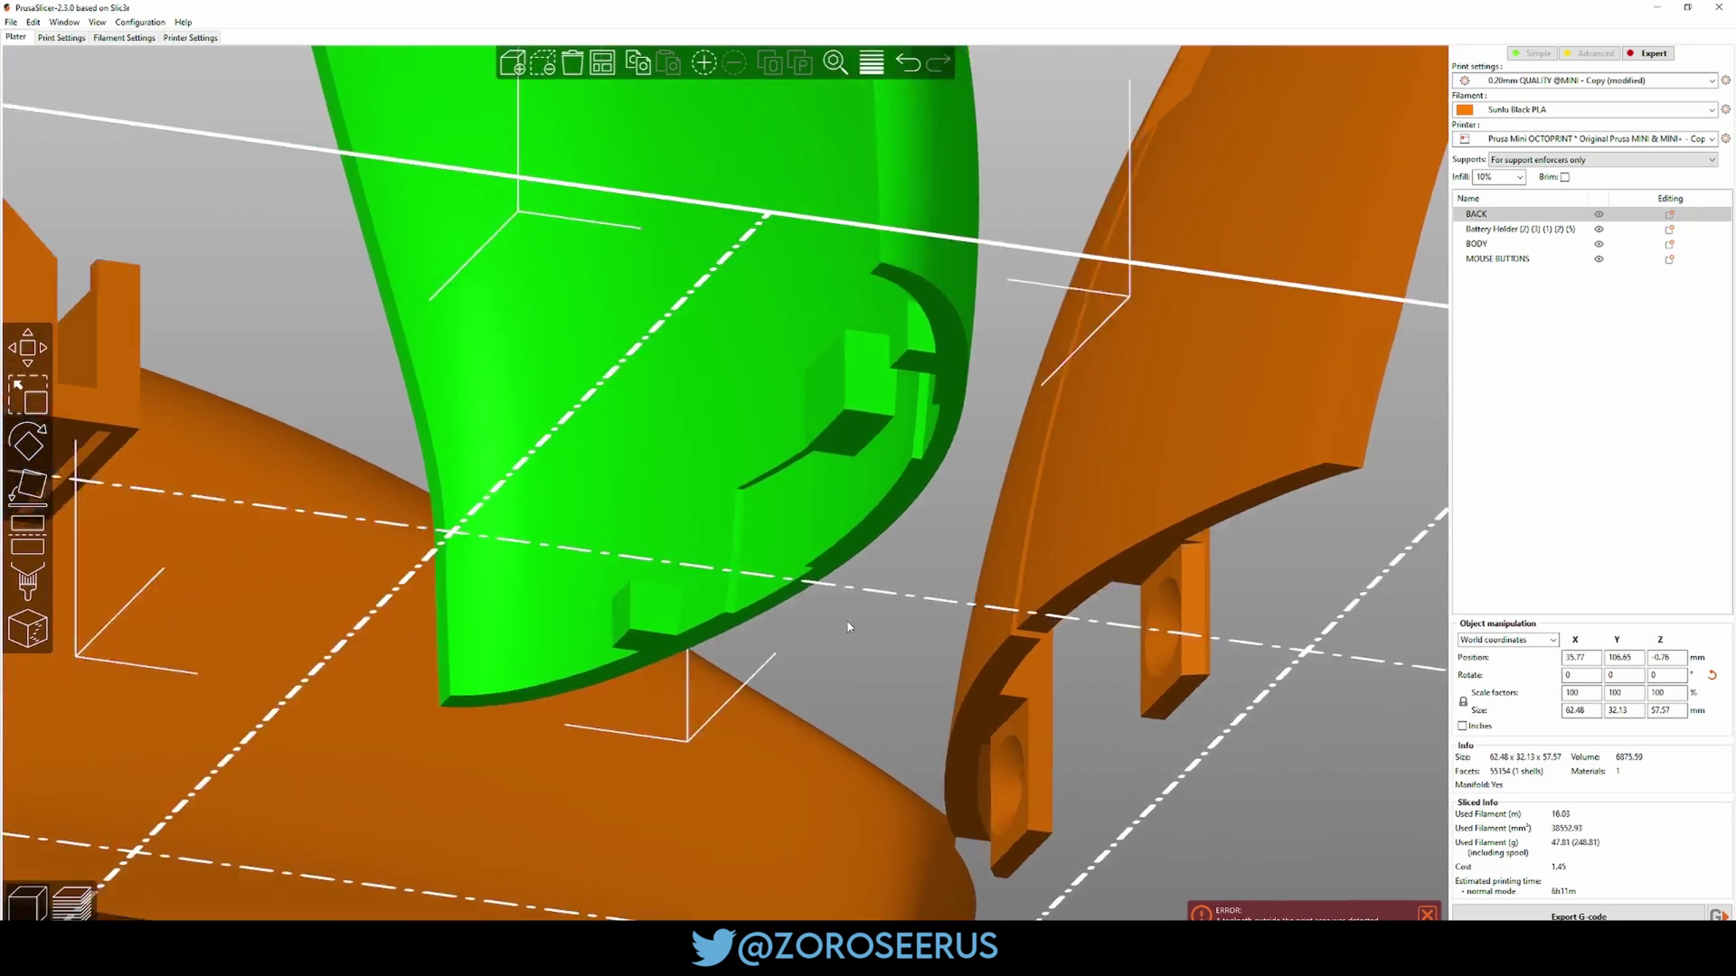
{"action": "left_click_drag", "start_coordinate": [853, 624], "coordinate": [1146, 694]}
{"action": "right_click_drag", "start_coordinate": [1146, 694], "coordinate": [795, 658]}
{"action": "left_click_drag", "start_coordinate": [796, 659], "coordinate": [881, 698]}
{"action": "scroll", "coordinate": [783, 674], "scroll_direction": "down", "scroll_amount": 10}
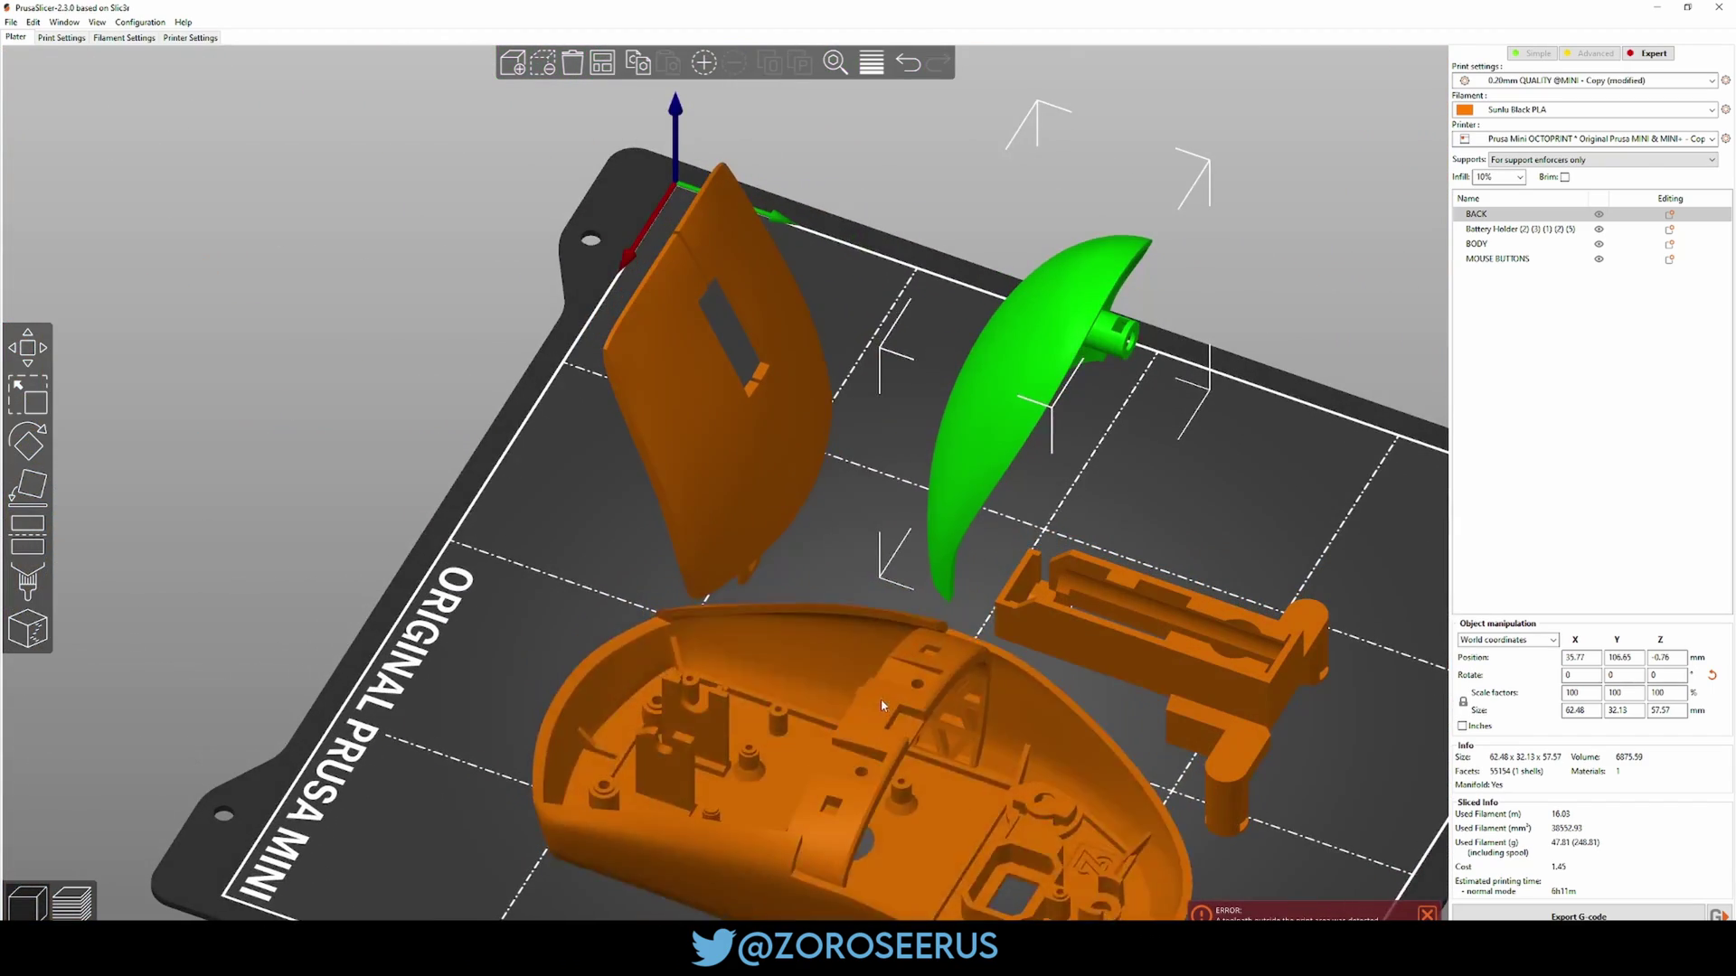
Step: Inspect the BODY part's painted supports, clipping the view to expose the enforcers under the arch's screw holes
{"action": "left_click", "coordinate": [802, 528]}
{"action": "scroll", "coordinate": [801, 524], "scroll_direction": "down", "scroll_amount": 7}
{"action": "left_click_drag", "start_coordinate": [989, 487], "coordinate": [1012, 503]}
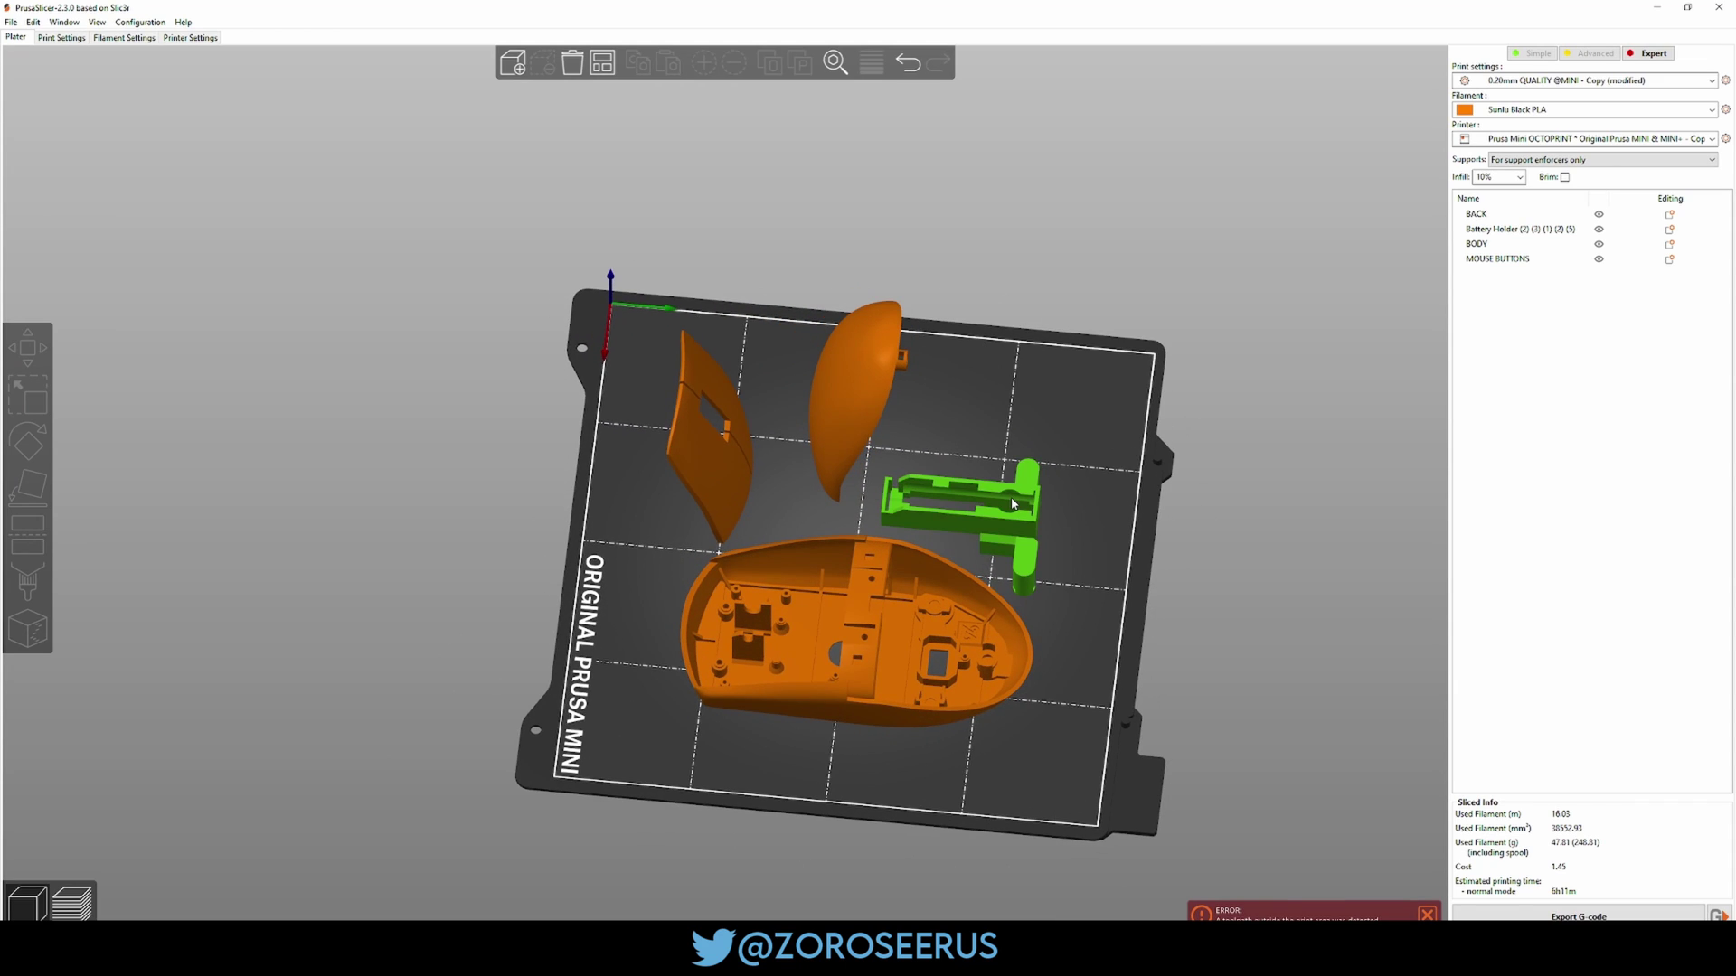
{"action": "left_click", "coordinate": [886, 667]}
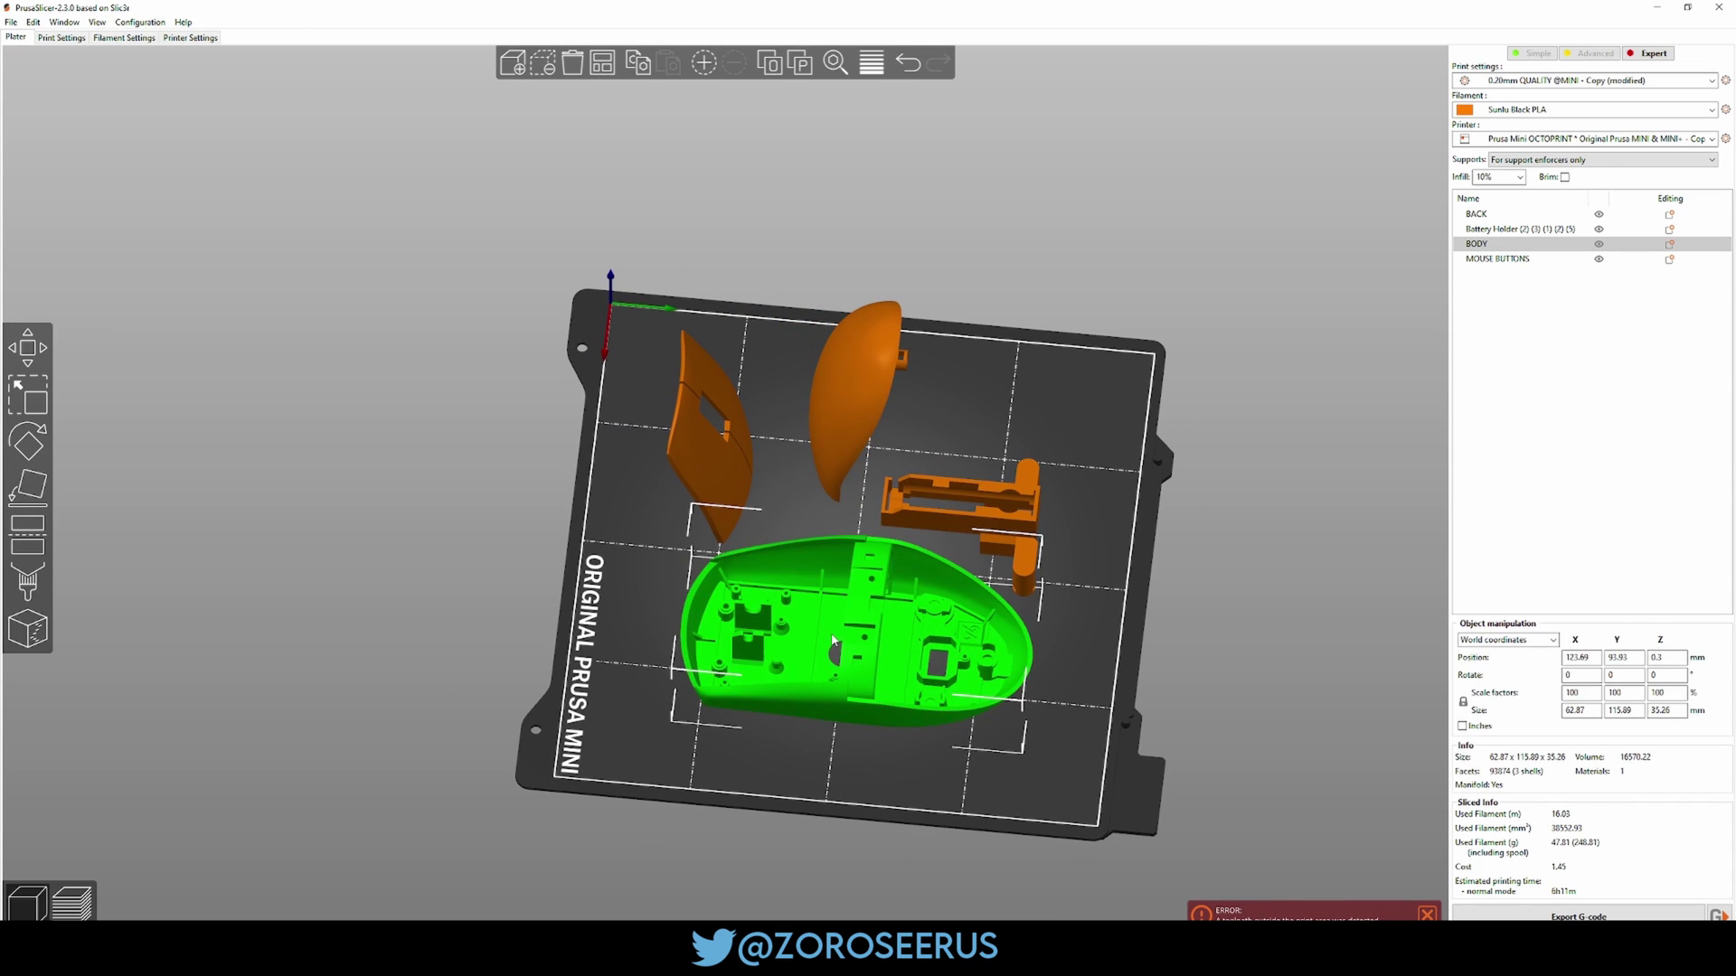
{"action": "key", "text": "2"}
{"action": "key", "text": "l"}
{"action": "scroll", "coordinate": [903, 717], "scroll_direction": "up", "scroll_amount": 3}
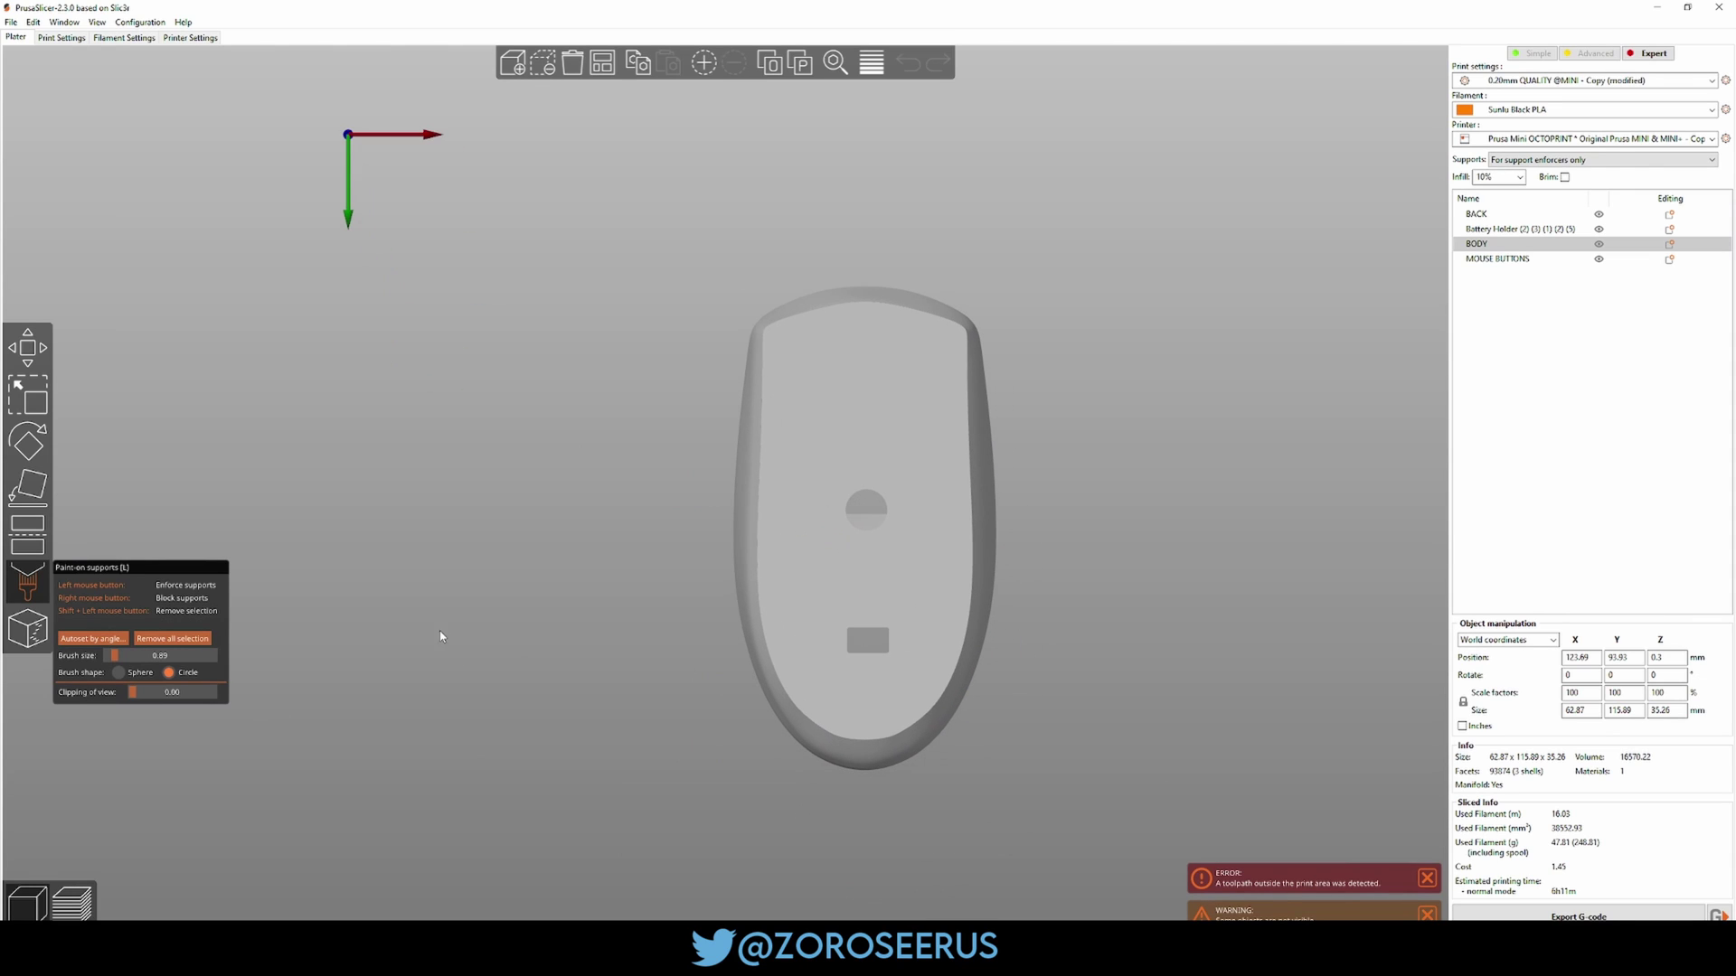
{"action": "left_click_drag", "start_coordinate": [134, 693], "coordinate": [183, 699]}
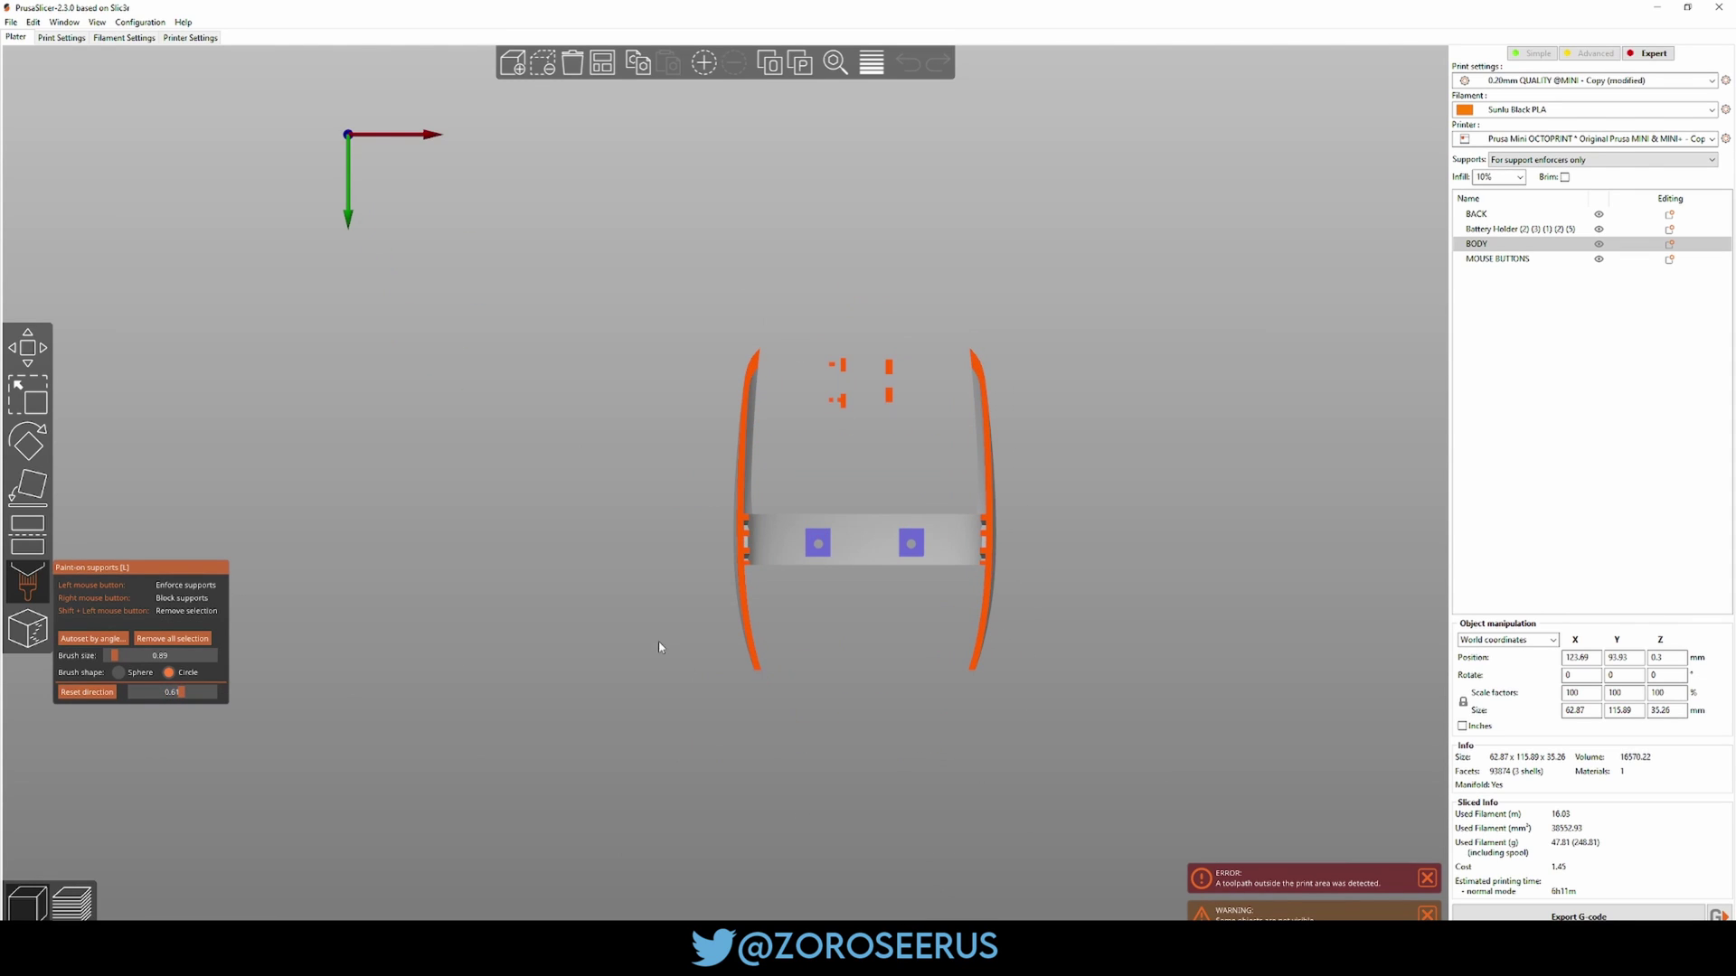
{"action": "scroll", "coordinate": [732, 506], "scroll_direction": "up", "scroll_amount": 4}
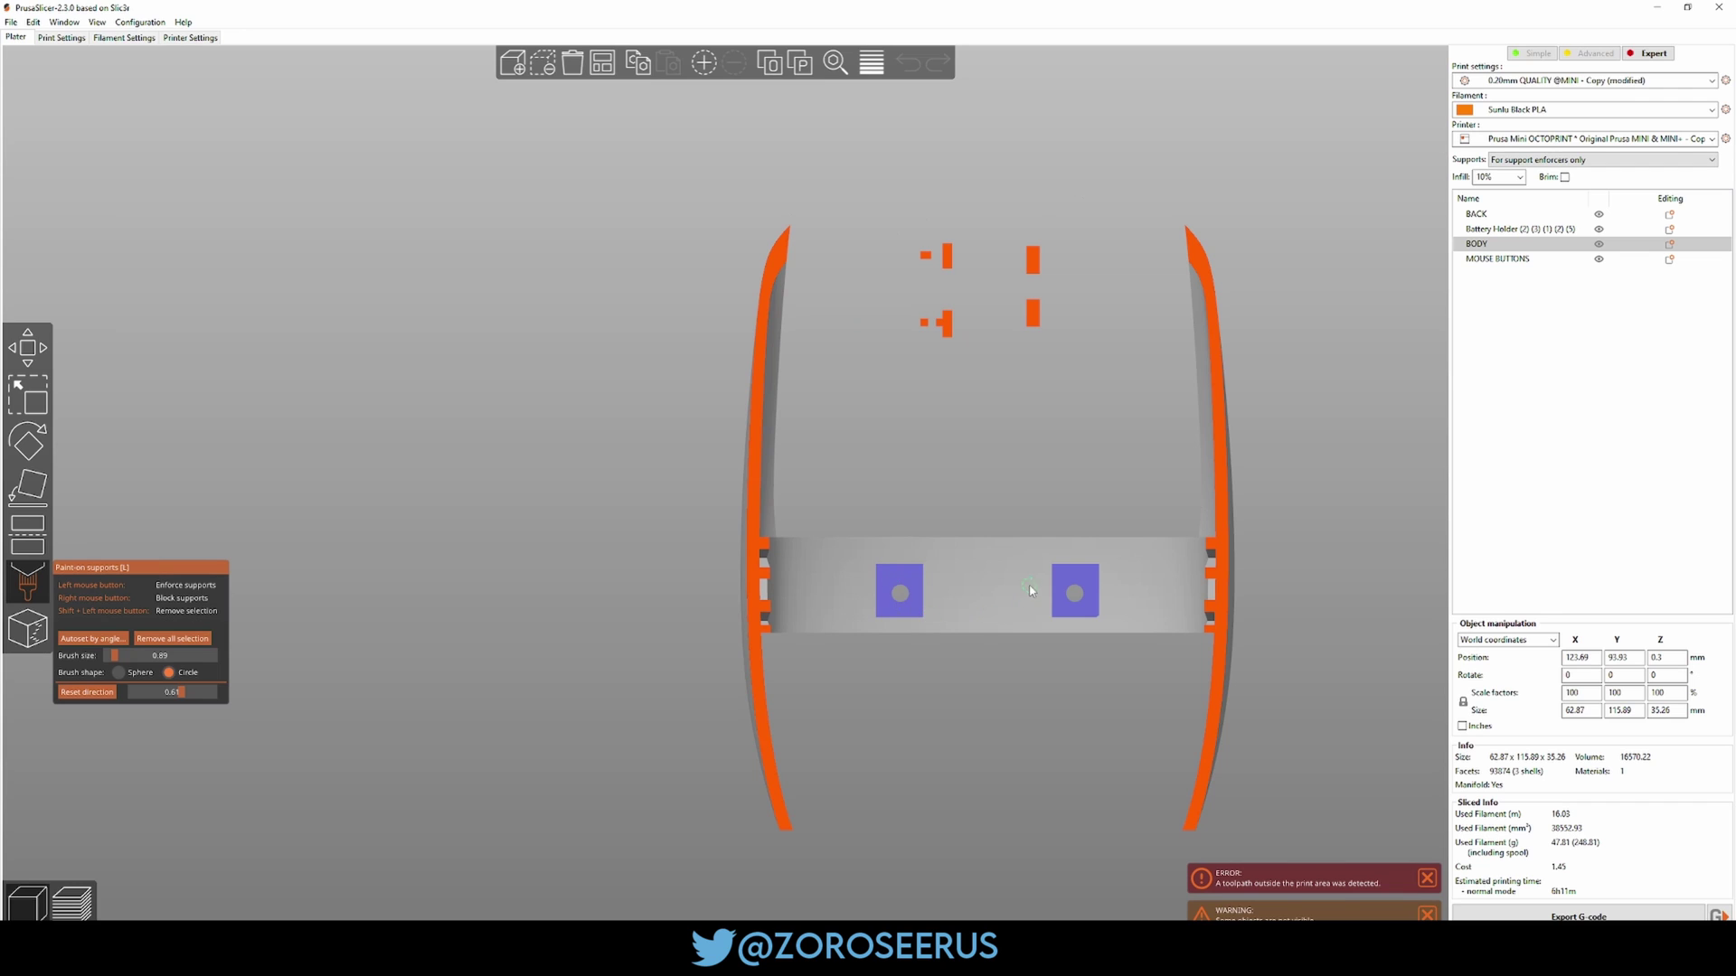
{"action": "scroll", "coordinate": [1039, 588], "scroll_direction": "down", "scroll_amount": 8}
{"action": "key", "text": "Escape"}
Step: Examine the BODY part's interior and arch on the plate alongside the battery holder
{"action": "mouse_move", "coordinate": [1034, 574]}
{"action": "left_mouse_down"}
{"action": "mouse_move", "coordinate": [1050, 647]}
{"action": "mouse_move", "coordinate": [1008, 674]}
{"action": "left_mouse_up"}
{"action": "scroll", "coordinate": [859, 491], "scroll_direction": "up", "scroll_amount": 3}
{"action": "middle_click_drag", "start_coordinate": [890, 501], "coordinate": [833, 552]}
{"action": "scroll", "coordinate": [834, 553], "scroll_direction": "up", "scroll_amount": 4}
{"action": "left_click_drag", "start_coordinate": [1011, 390], "coordinate": [981, 454]}
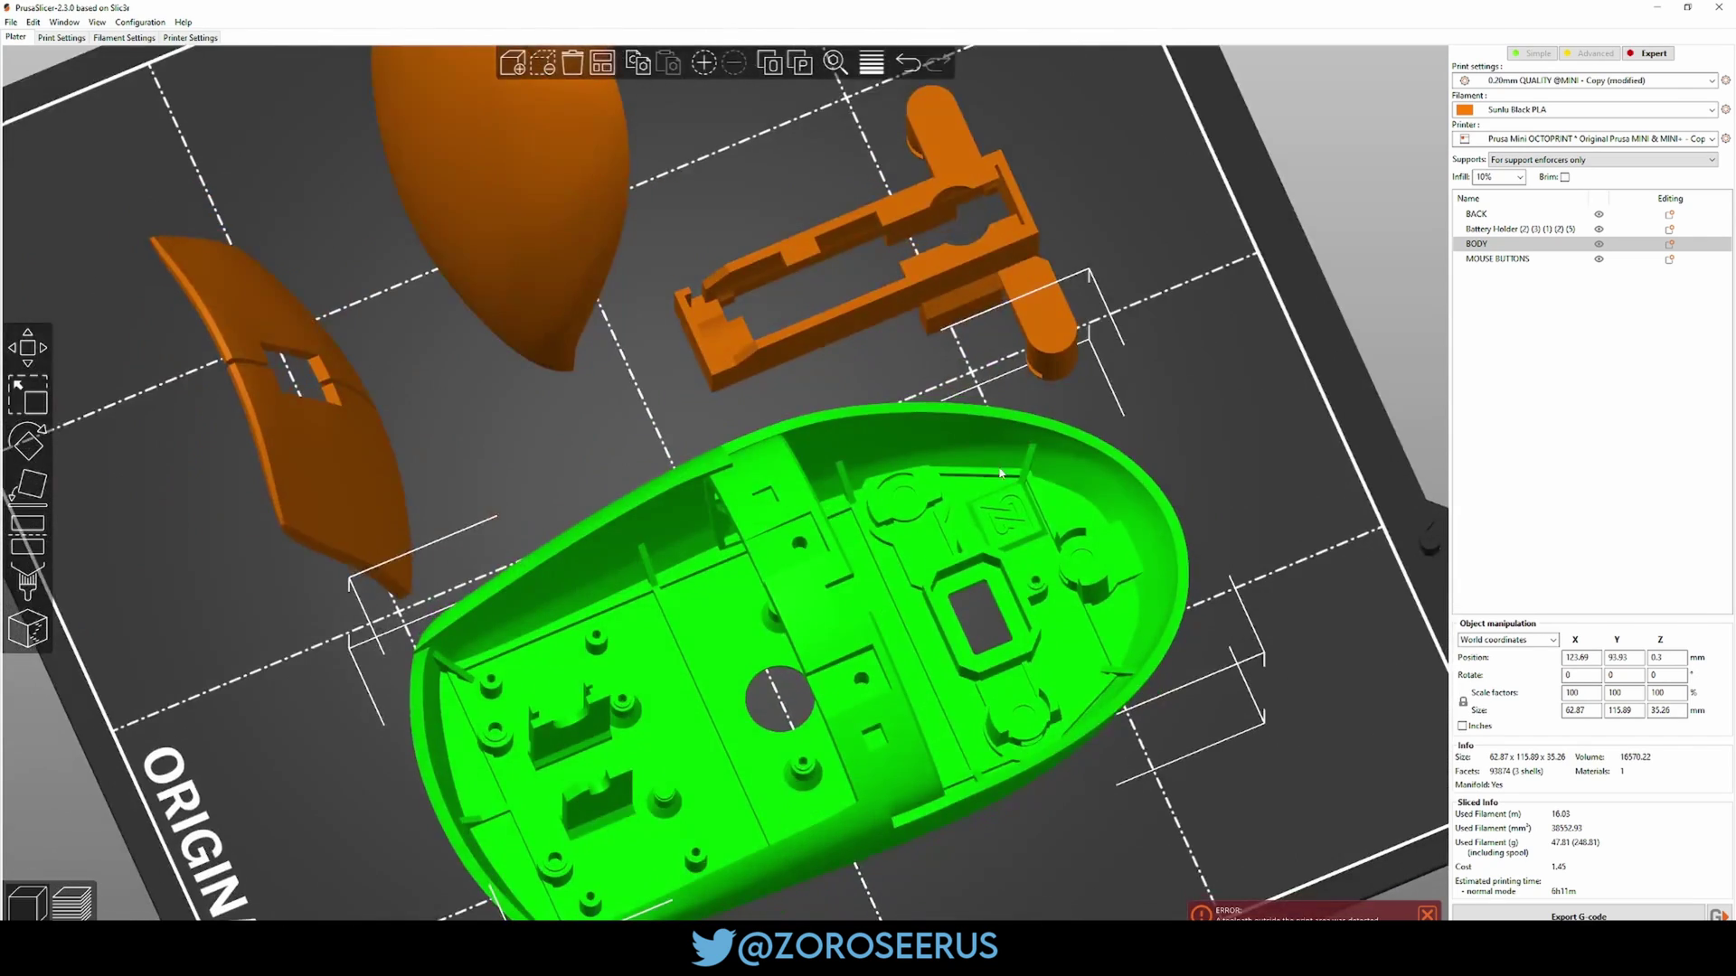
{"action": "scroll", "coordinate": [1008, 676], "scroll_direction": "down", "scroll_amount": 7}
{"action": "left_click_drag", "start_coordinate": [1001, 669], "coordinate": [965, 442]}
{"action": "mouse_move", "coordinate": [843, 419]}
{"action": "left_mouse_down"}
{"action": "mouse_move", "coordinate": [911, 399]}
{"action": "mouse_move", "coordinate": [903, 329]}
{"action": "mouse_move", "coordinate": [769, 379]}
{"action": "mouse_move", "coordinate": [691, 376]}
{"action": "left_mouse_up"}
Step: Open support painting for the MOUSE BUTTONS part and examine the enforcers on its blocks, wheel slot and lower edge
{"action": "left_click", "coordinate": [717, 616]}
{"action": "key", "text": "l"}
{"action": "scroll", "coordinate": [715, 428], "scroll_direction": "up", "scroll_amount": 5}
{"action": "scroll", "coordinate": [694, 300], "scroll_direction": "up", "scroll_amount": 3}
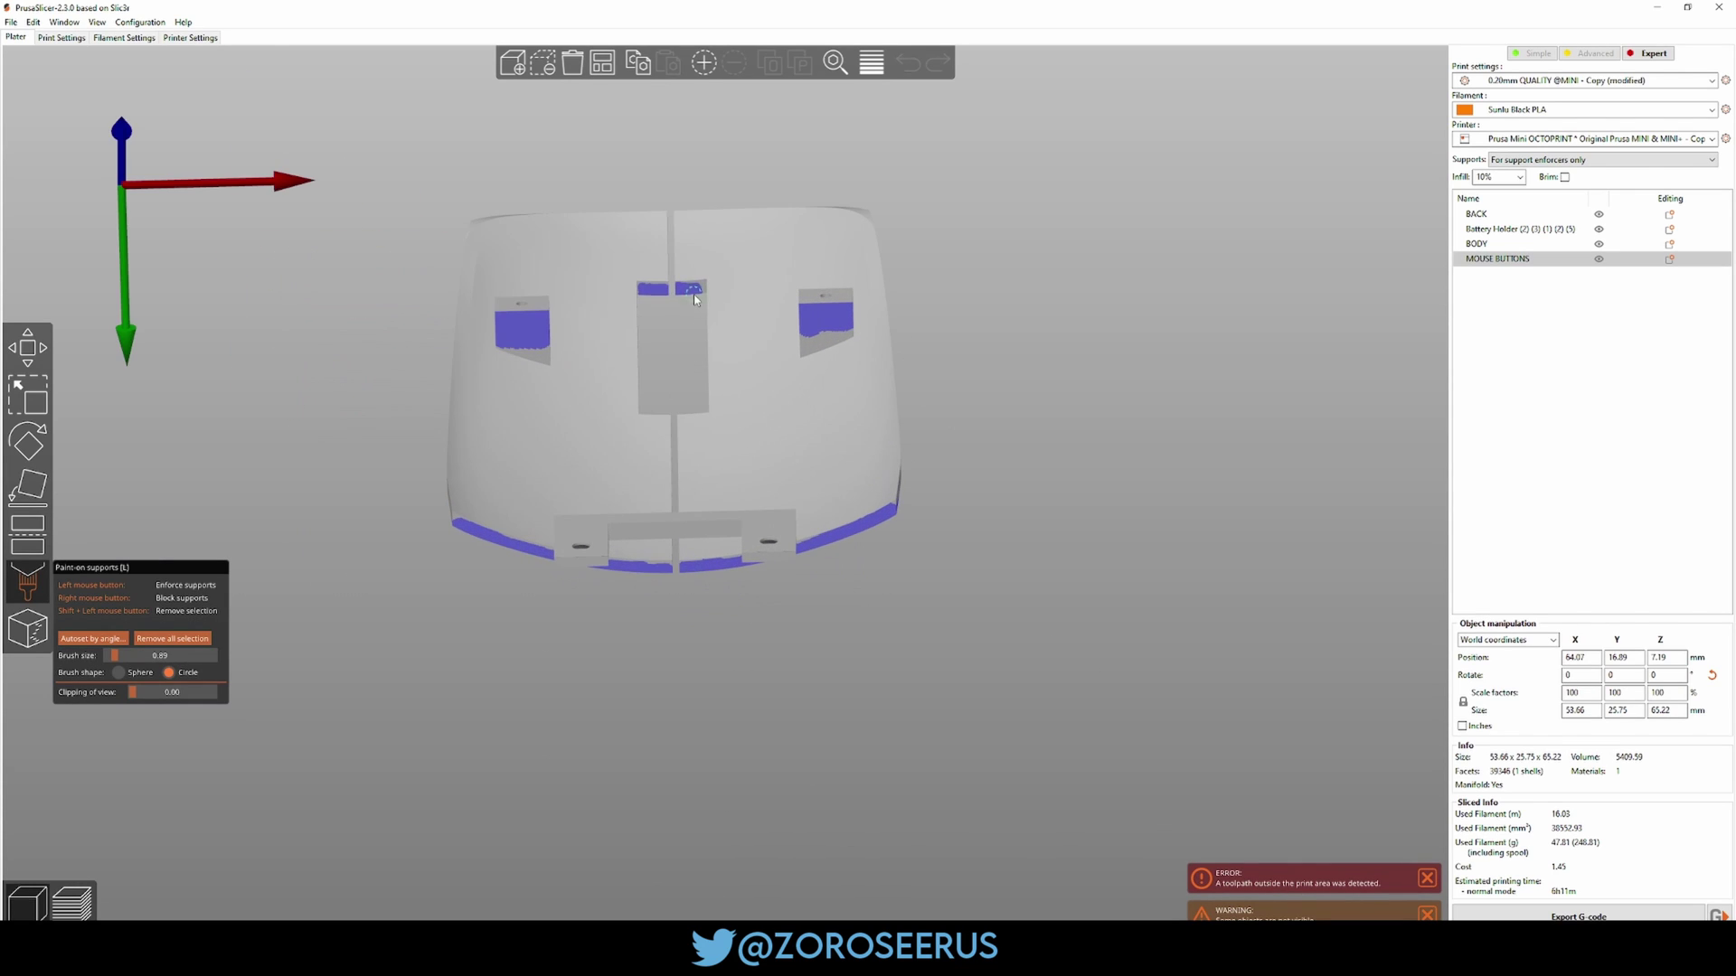
{"action": "left_click_drag", "start_coordinate": [704, 633], "coordinate": [525, 739]}
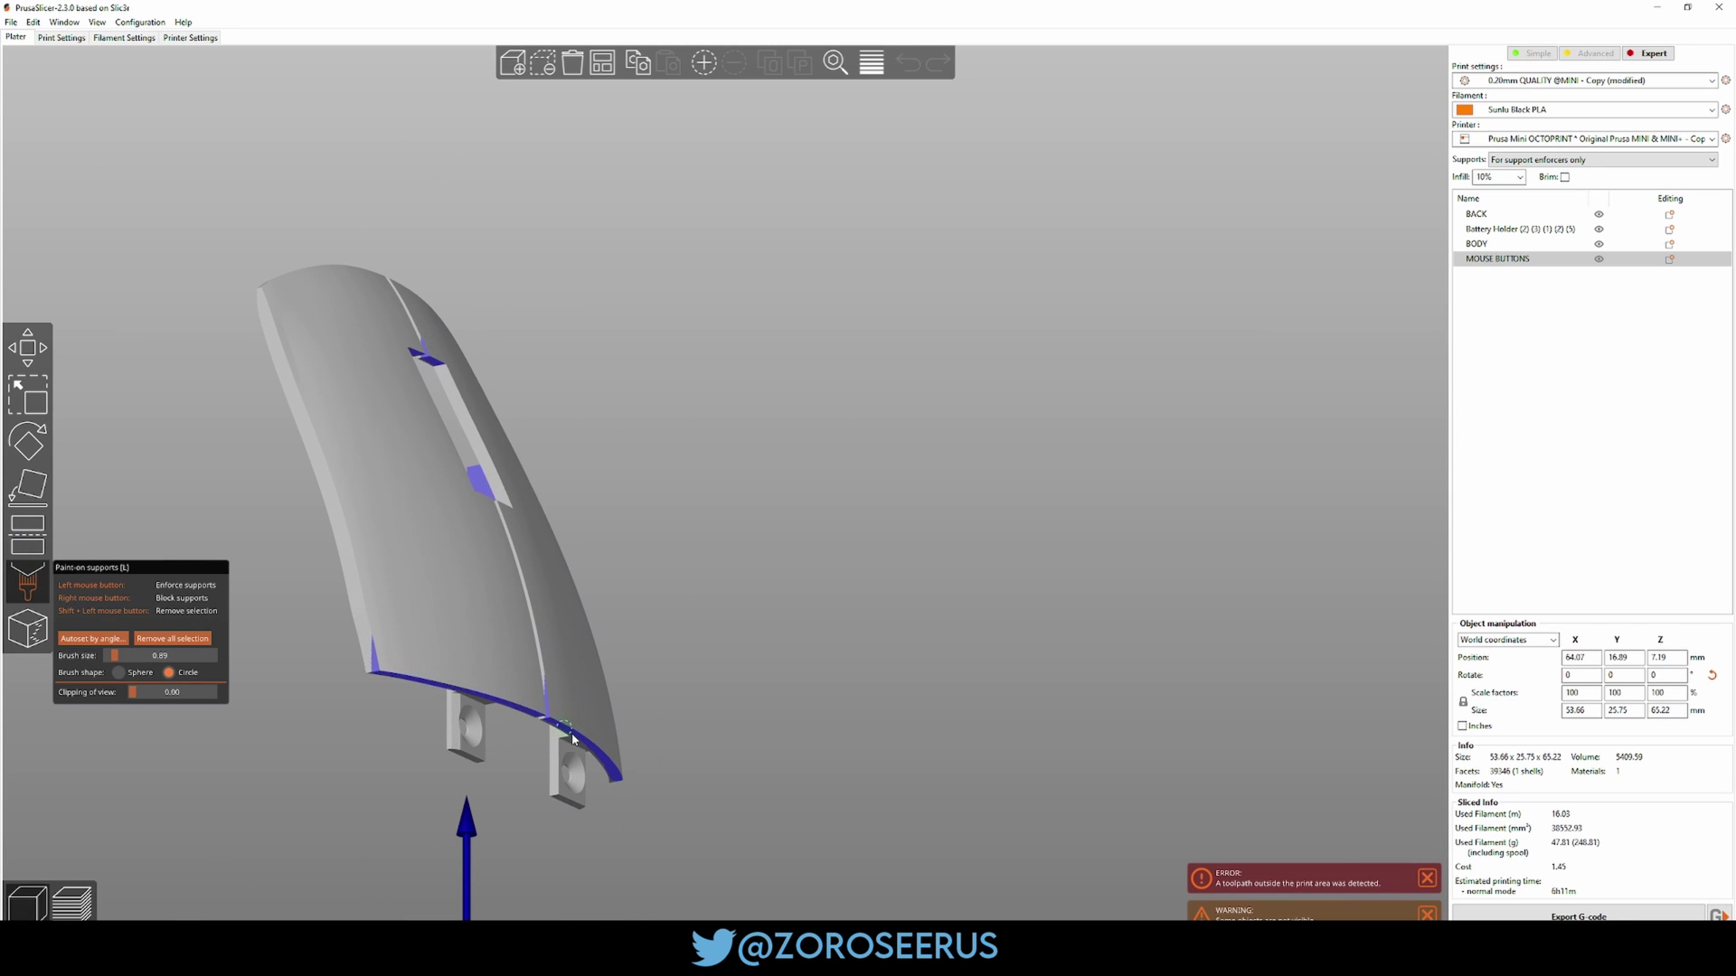
{"action": "left_click_drag", "start_coordinate": [785, 708], "coordinate": [844, 697]}
{"action": "scroll", "coordinate": [876, 494], "scroll_direction": "up", "scroll_amount": 5}
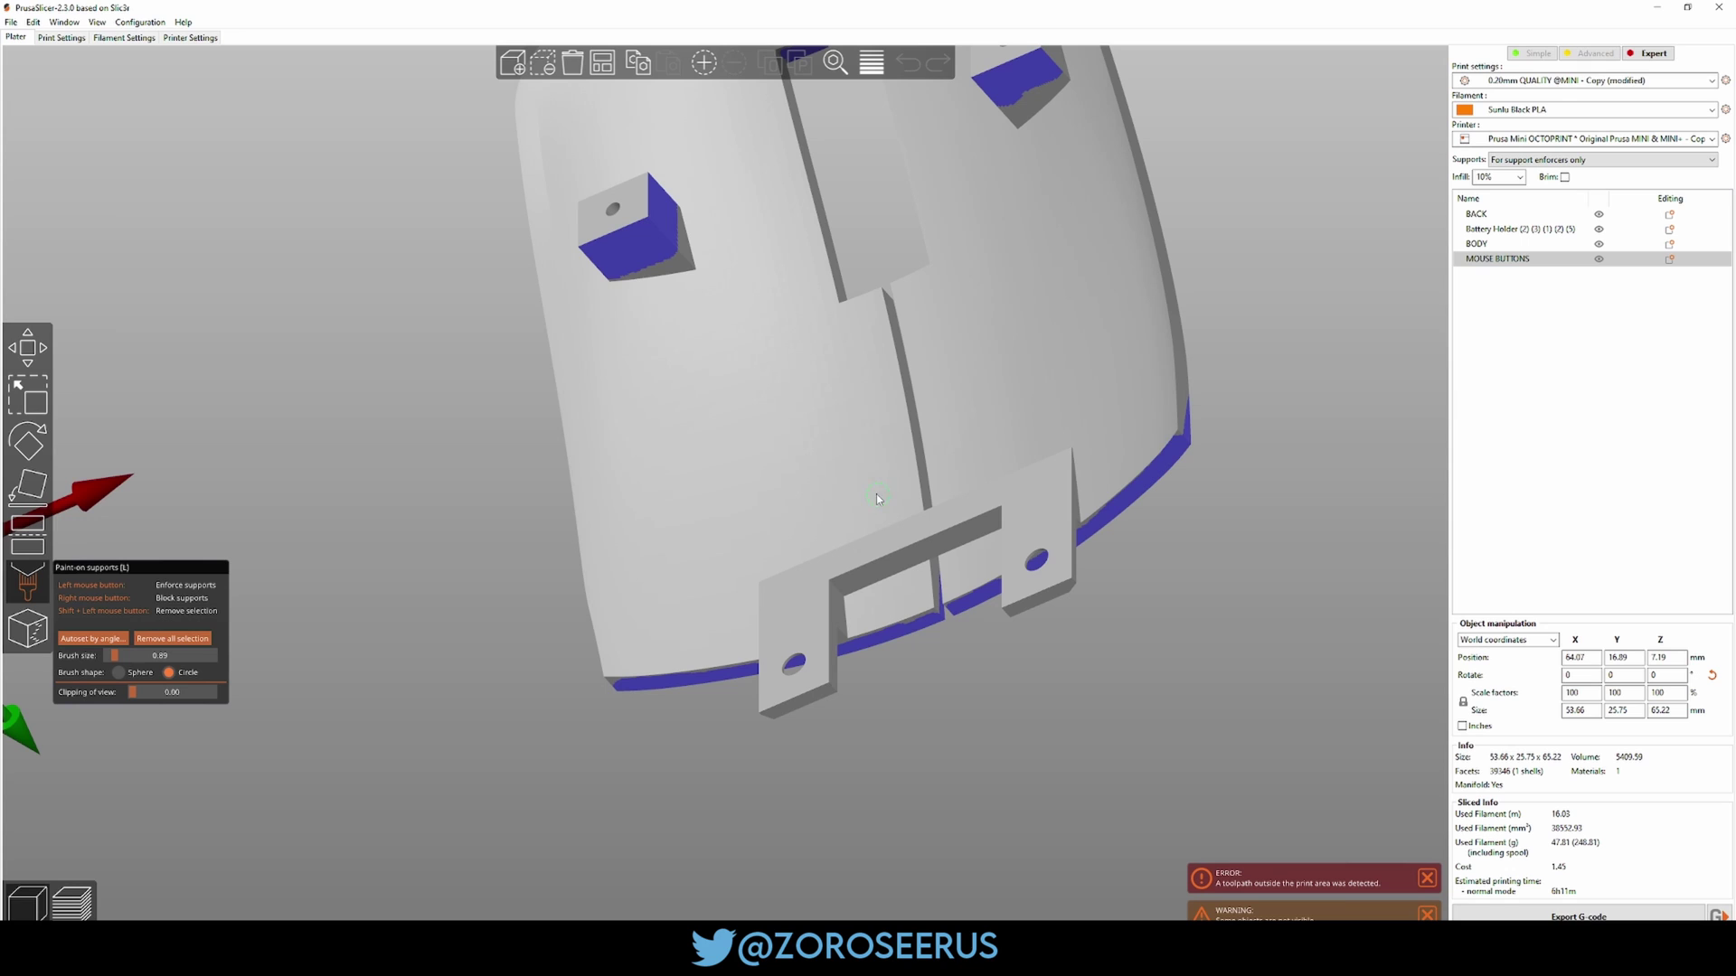
Step: Try painting a support enforcer along the crossbar between the button plate's two mounting tabs, and undo the stroke
{"action": "left_click_drag", "start_coordinate": [912, 559], "coordinate": [936, 547]}
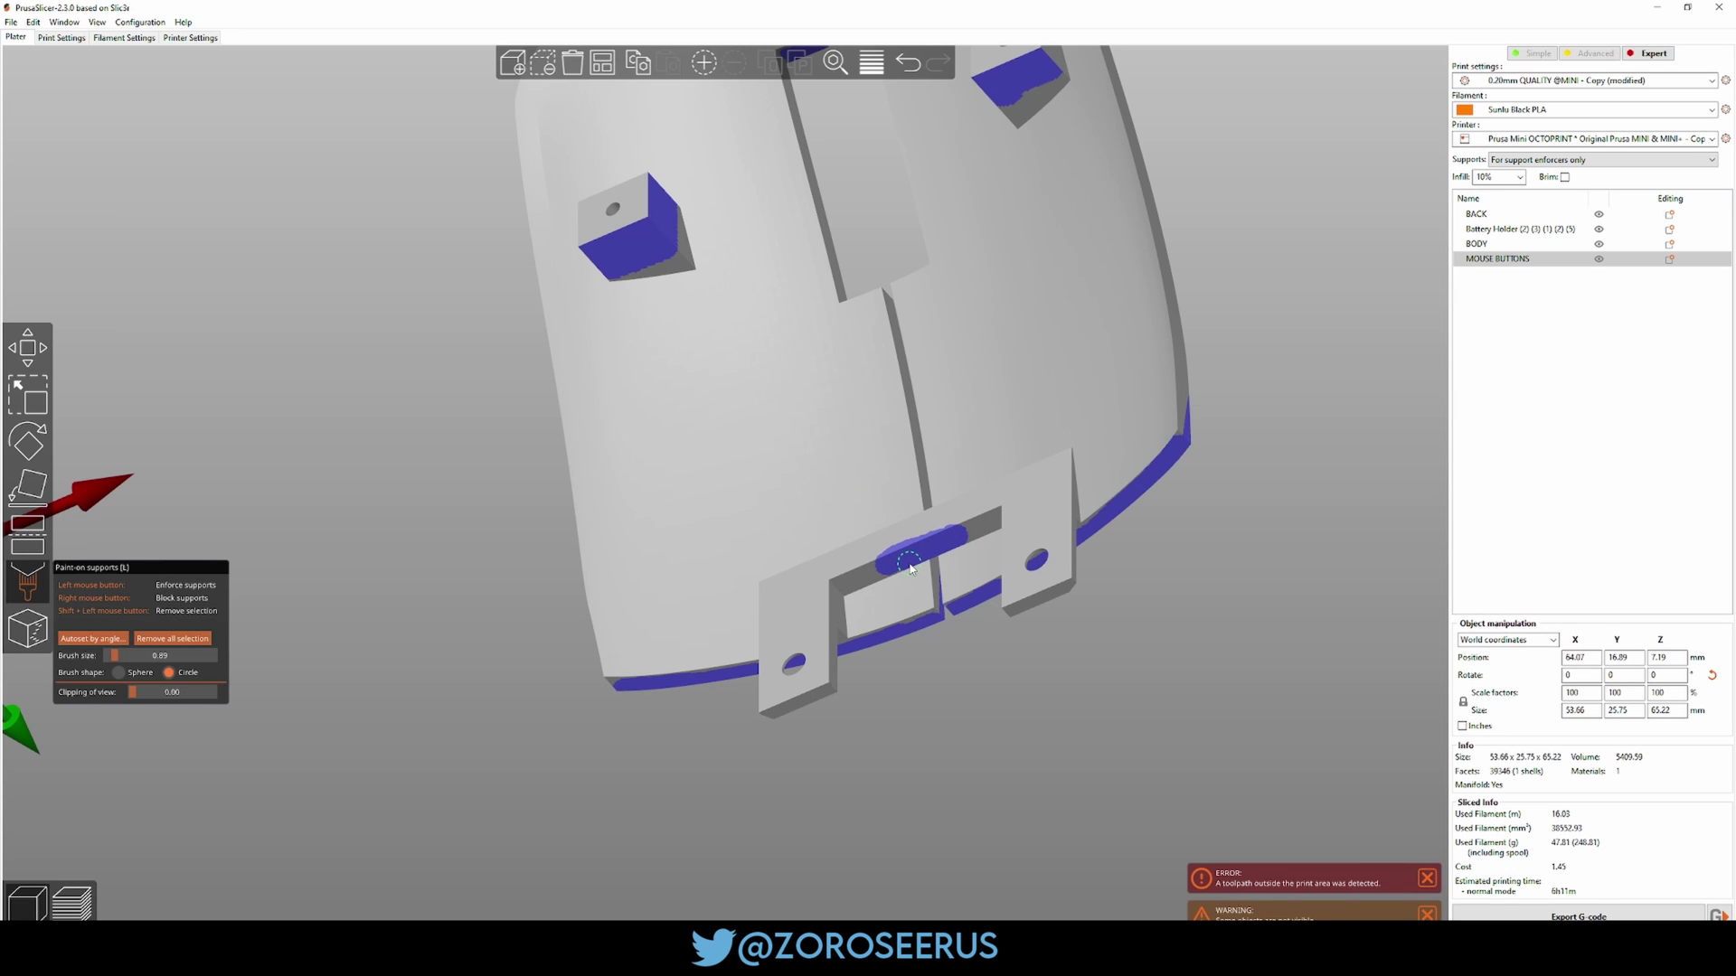
{"action": "key", "text": "ctrl+z"}
{"action": "scroll", "coordinate": [876, 658], "scroll_direction": "down", "scroll_amount": 6}
{"action": "left_click_drag", "start_coordinate": [877, 658], "coordinate": [799, 742]}
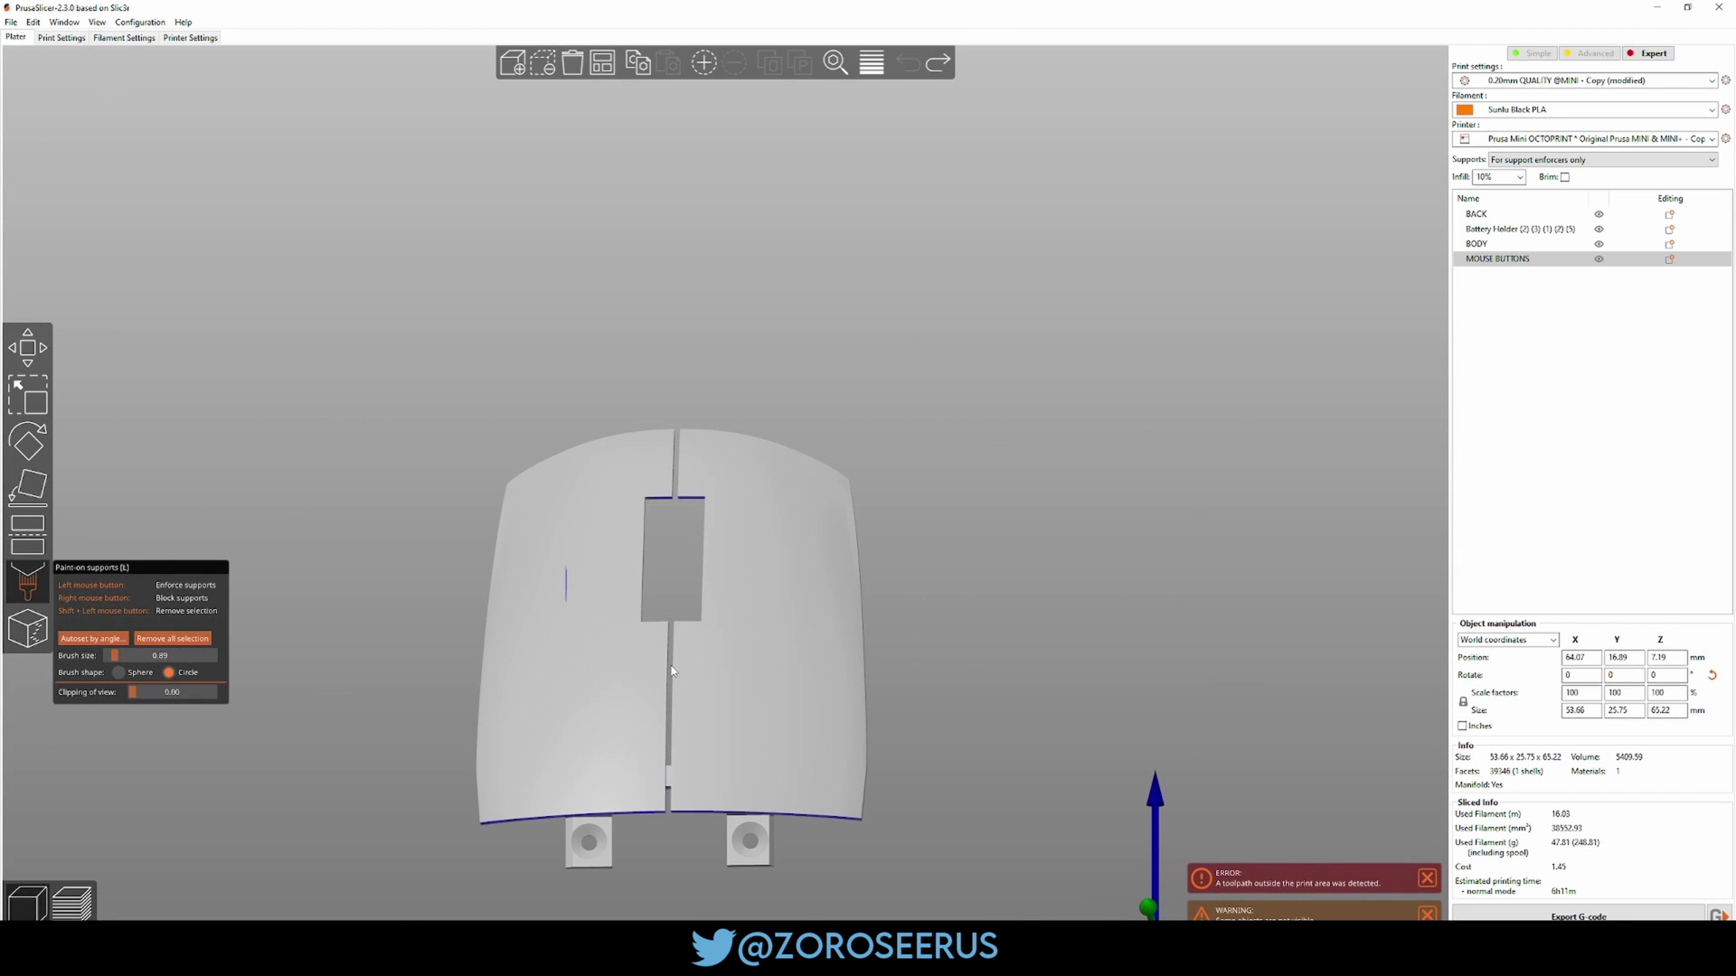
{"action": "mouse_move", "coordinate": [814, 599]}
{"action": "left_mouse_down"}
{"action": "mouse_move", "coordinate": [1066, 617]}
{"action": "mouse_move", "coordinate": [783, 609]}
{"action": "left_mouse_up"}
{"action": "key", "text": "Escape"}
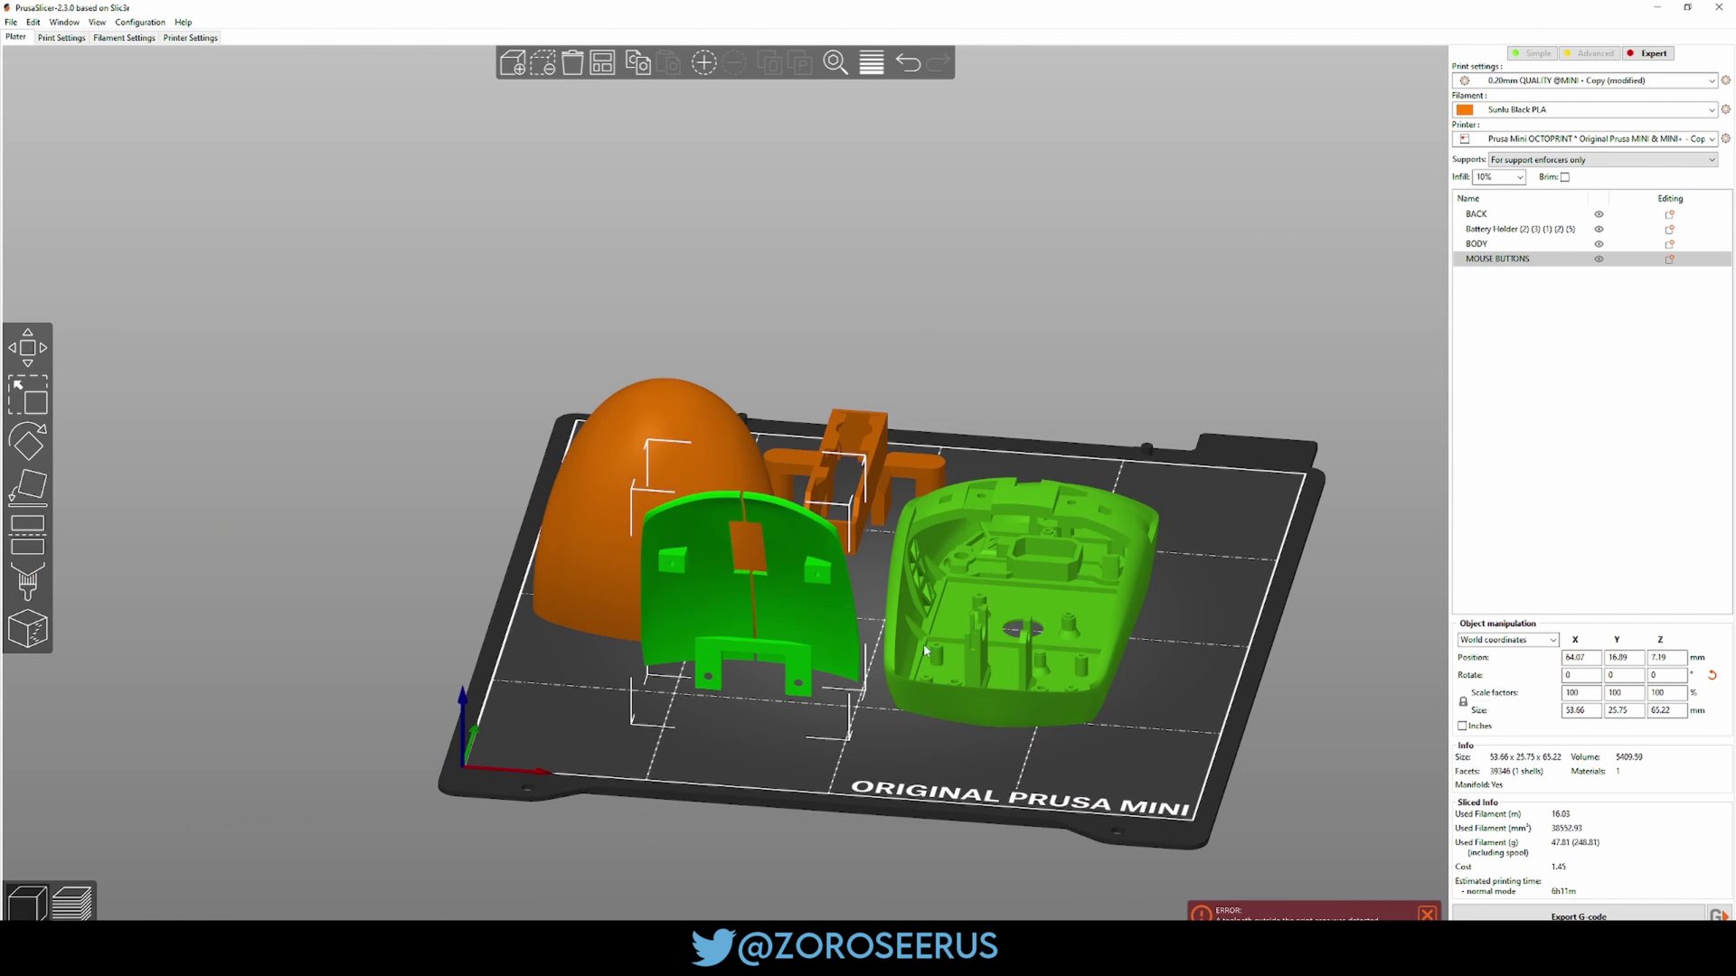
Step: Open support painting for the BACK part and examine the enforcers on its screw post and lower-edge block
{"action": "left_click_drag", "start_coordinate": [873, 554], "coordinate": [818, 535]}
{"action": "left_click", "coordinate": [801, 464]}
{"action": "mouse_move", "coordinate": [995, 384]}
{"action": "left_mouse_down"}
{"action": "mouse_move", "coordinate": [879, 373]}
{"action": "mouse_move", "coordinate": [892, 345]}
{"action": "left_mouse_up"}
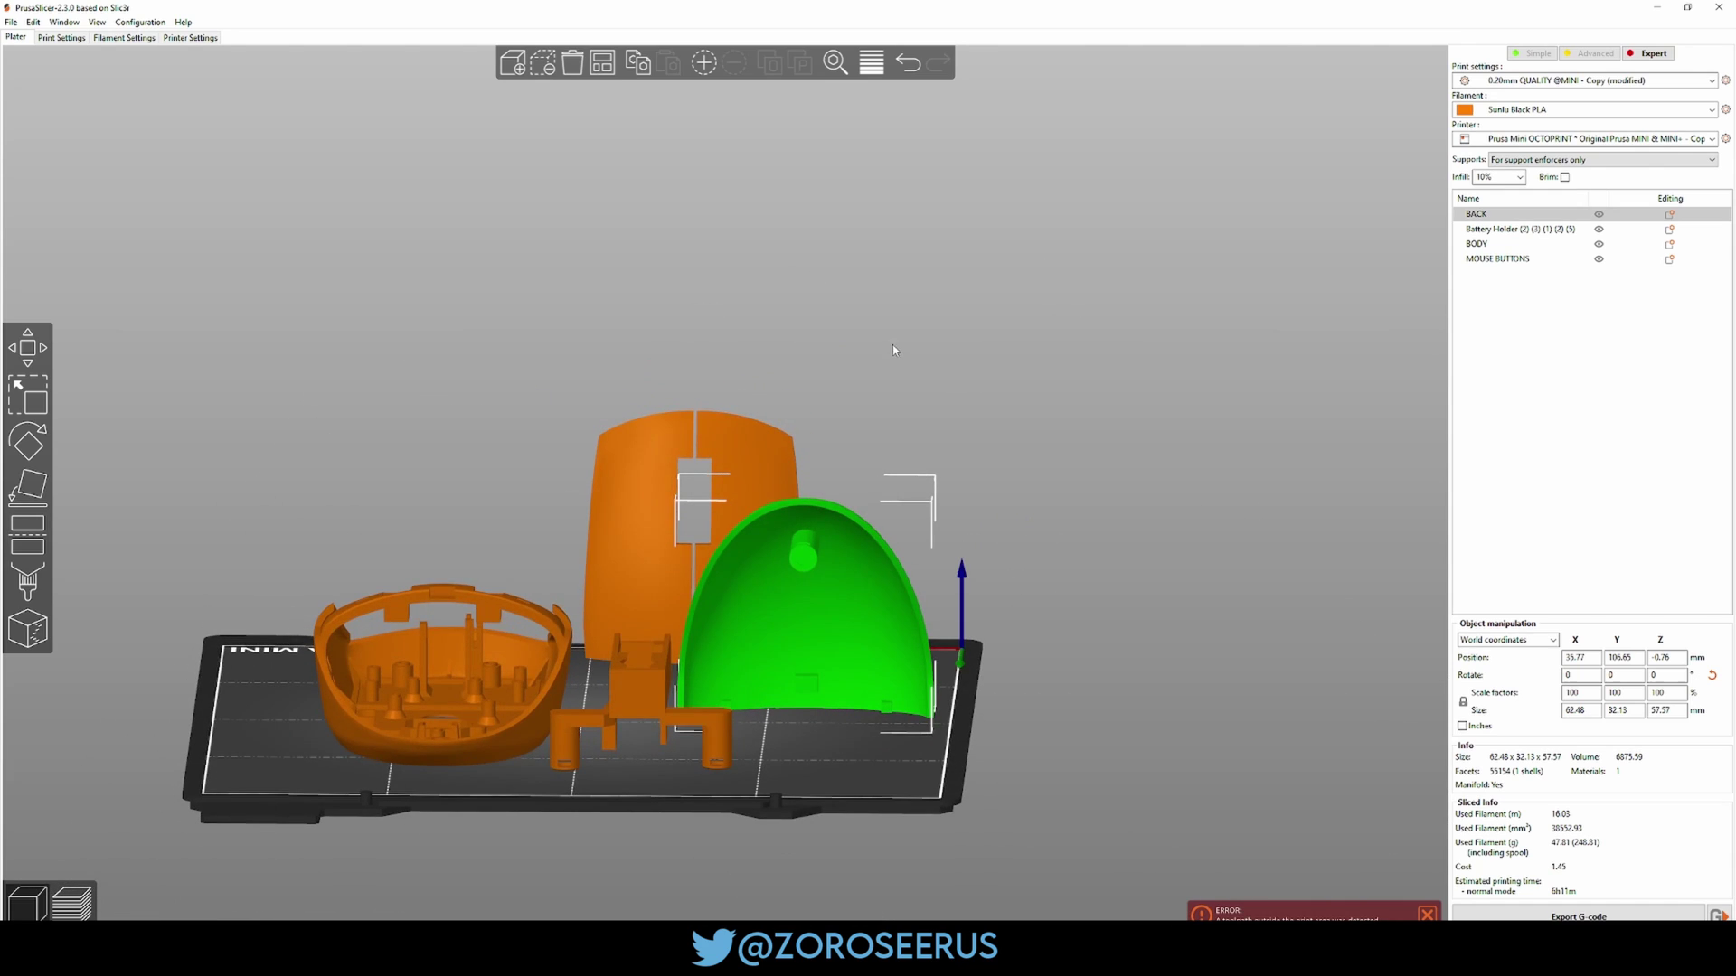
{"action": "key", "text": "l"}
{"action": "mouse_move", "coordinate": [943, 555]}
{"action": "left_mouse_down"}
{"action": "mouse_move", "coordinate": [964, 534]}
{"action": "mouse_move", "coordinate": [965, 483]}
{"action": "mouse_move", "coordinate": [893, 593]}
{"action": "left_mouse_up"}
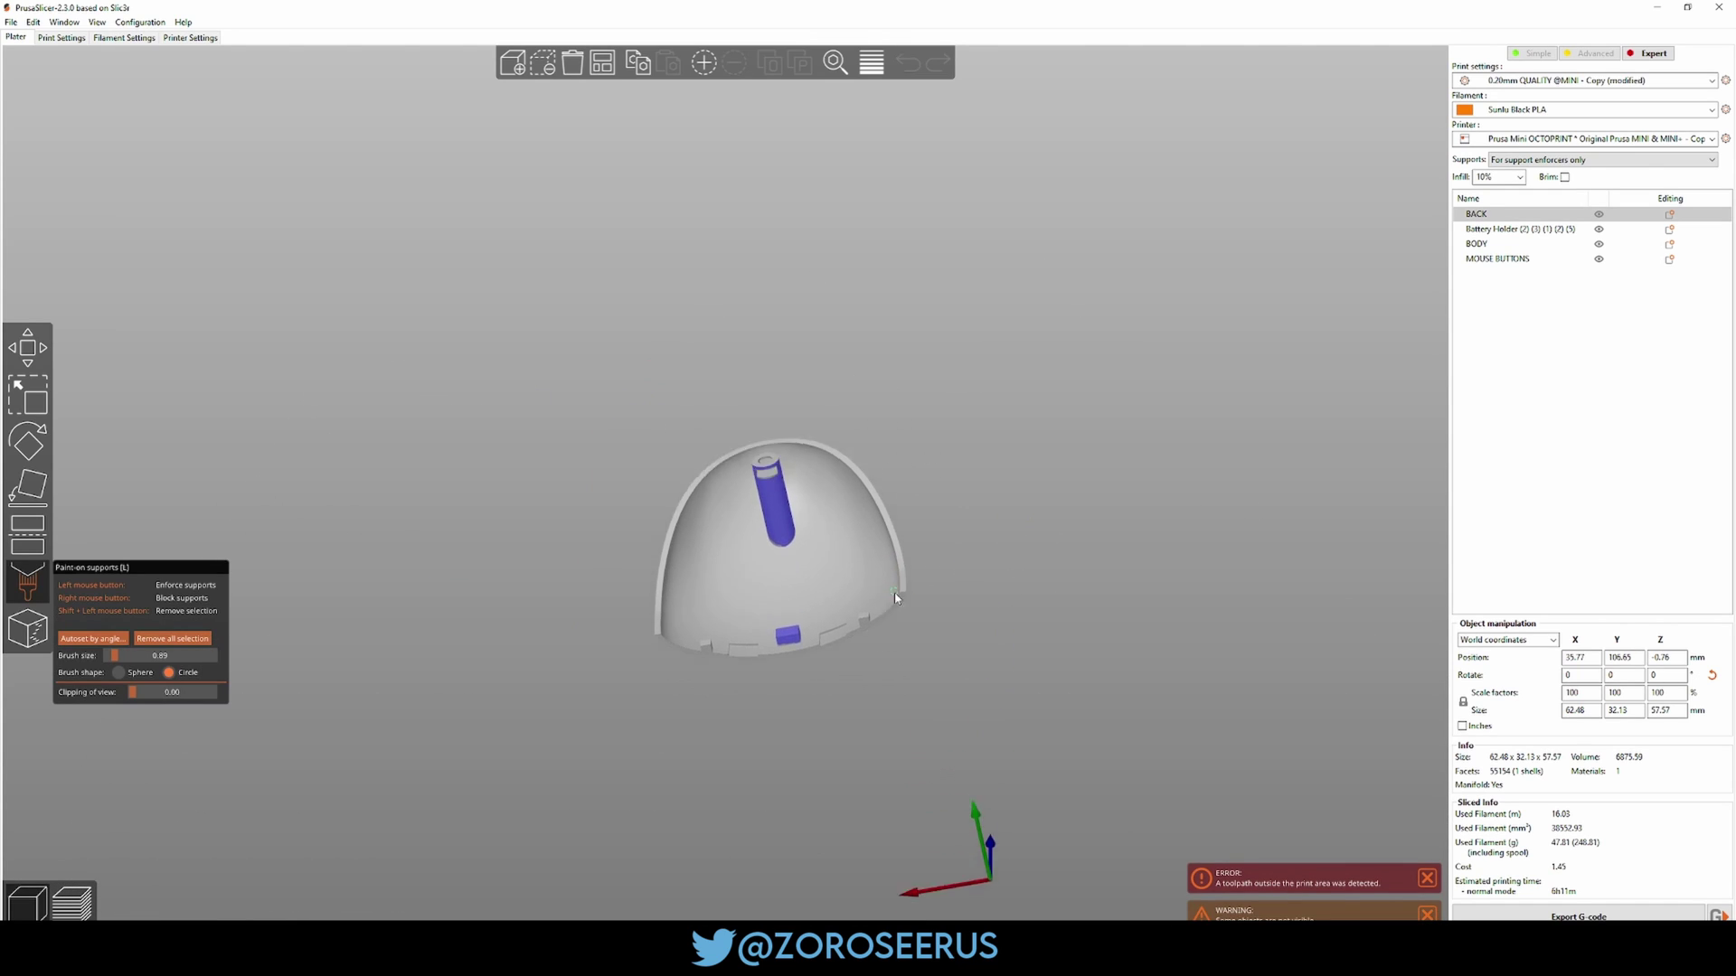
{"action": "scroll", "coordinate": [832, 703], "scroll_direction": "up", "scroll_amount": 4}
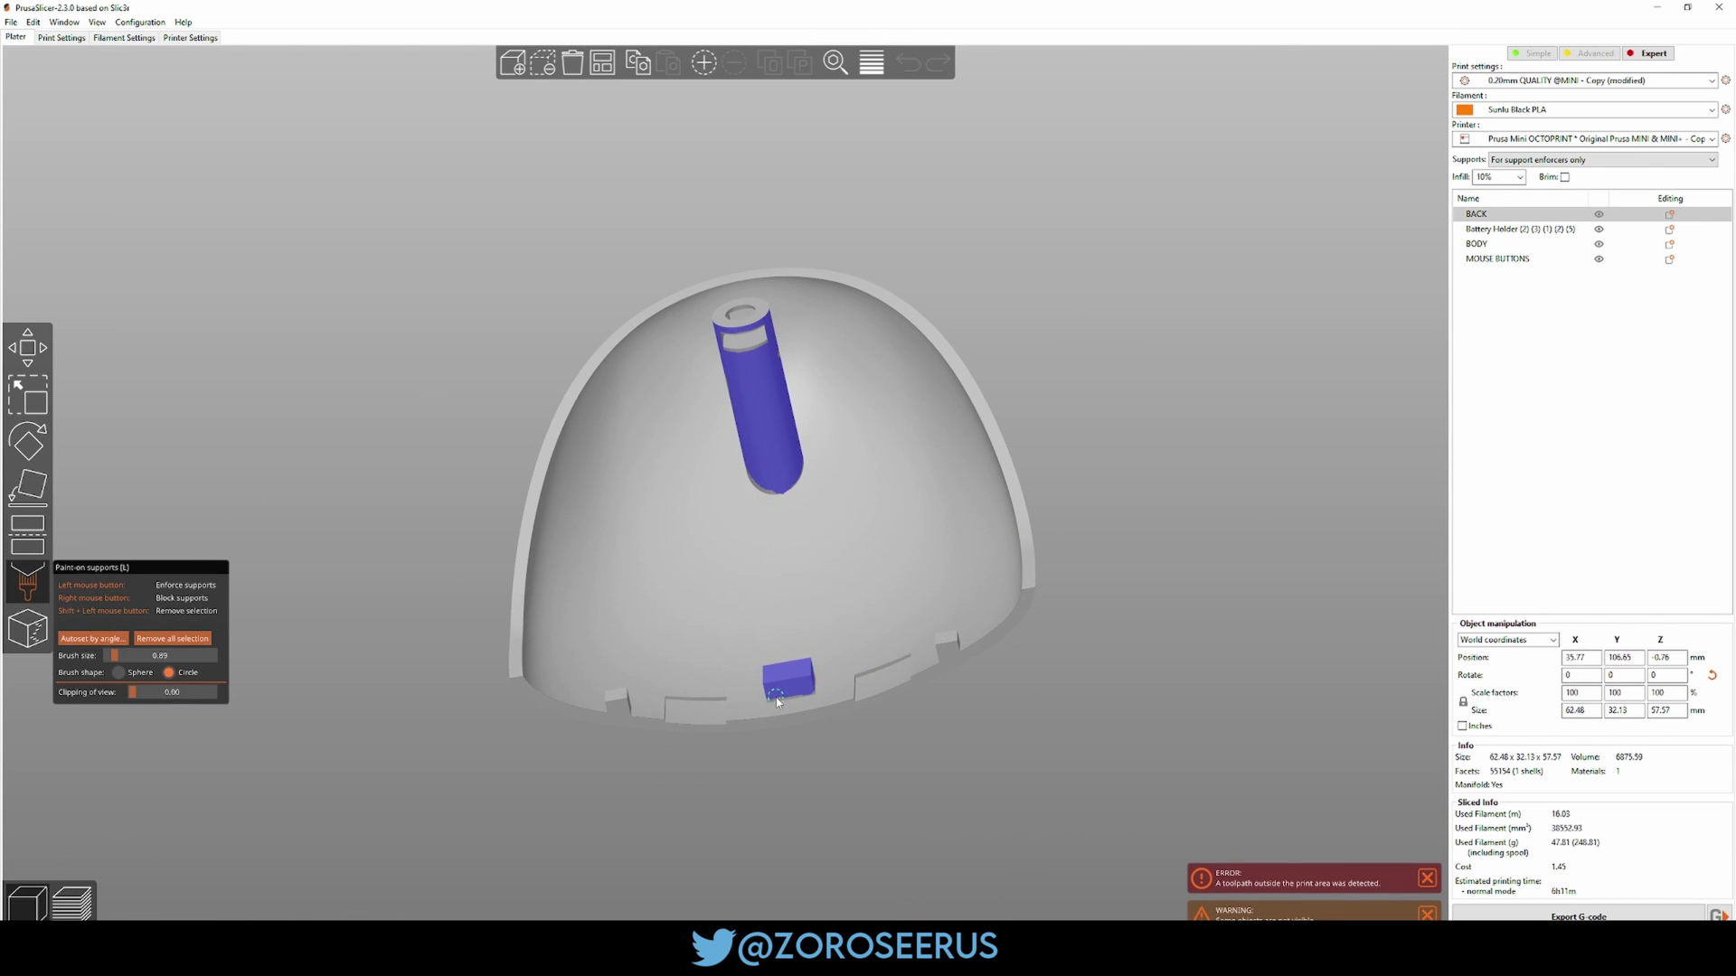
{"action": "mouse_move", "coordinate": [777, 701]}
{"action": "left_mouse_down"}
{"action": "mouse_move", "coordinate": [946, 274]}
{"action": "mouse_move", "coordinate": [736, 588]}
{"action": "left_mouse_up"}
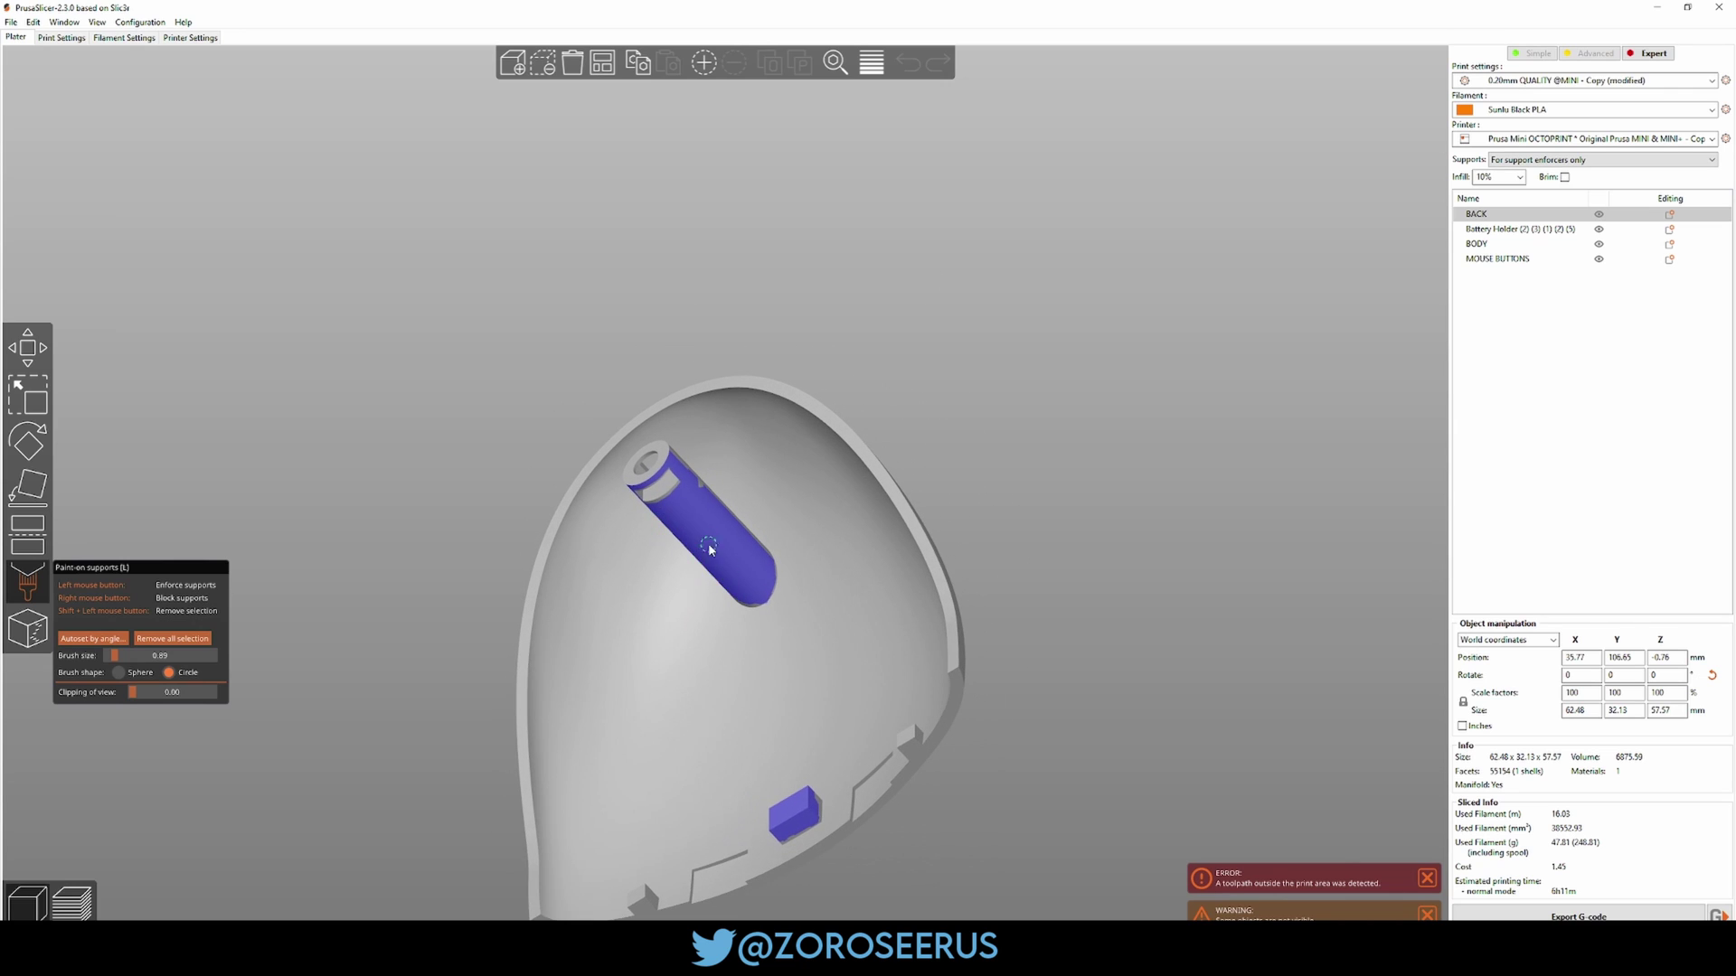
{"action": "scroll", "coordinate": [699, 455], "scroll_direction": "up", "scroll_amount": 3}
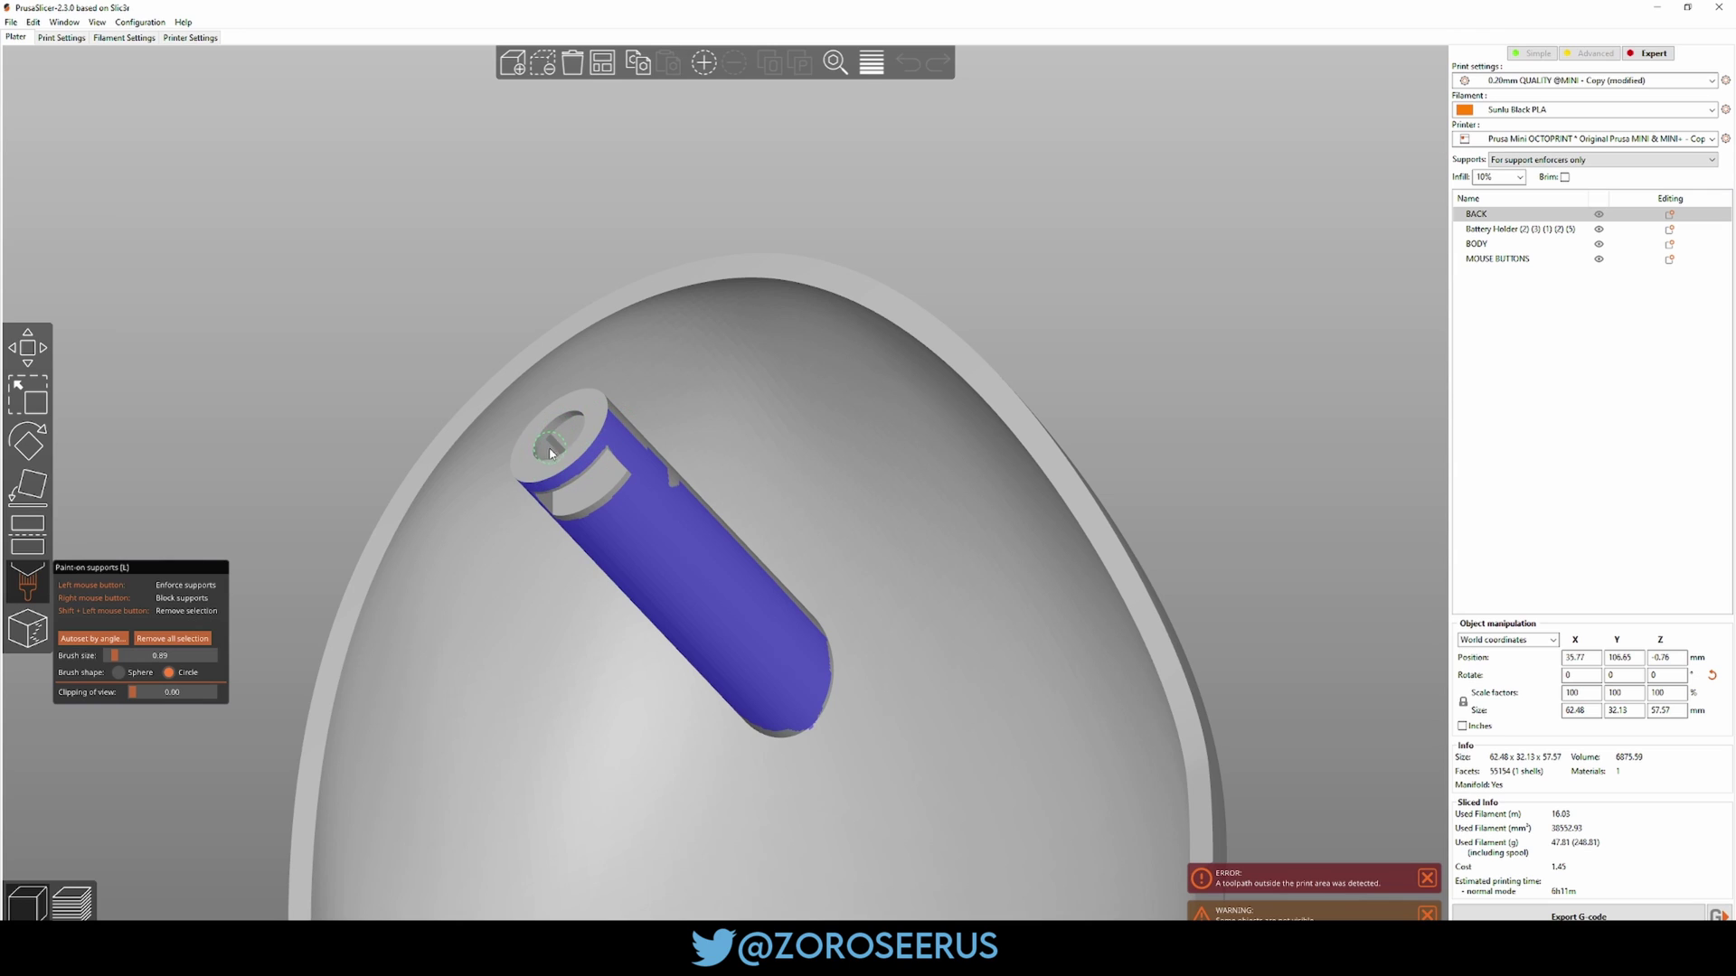
Step: Try a support enforcer along the BACK part's upper inner rim, and slice the plate to preview the added supports
{"action": "mouse_move", "coordinate": [794, 314]}
{"action": "left_mouse_down"}
{"action": "mouse_move", "coordinate": [852, 414]}
{"action": "mouse_move", "coordinate": [877, 366]}
{"action": "mouse_move", "coordinate": [931, 384]}
{"action": "left_mouse_up"}
{"action": "scroll", "coordinate": [953, 608], "scroll_direction": "down", "scroll_amount": 3}
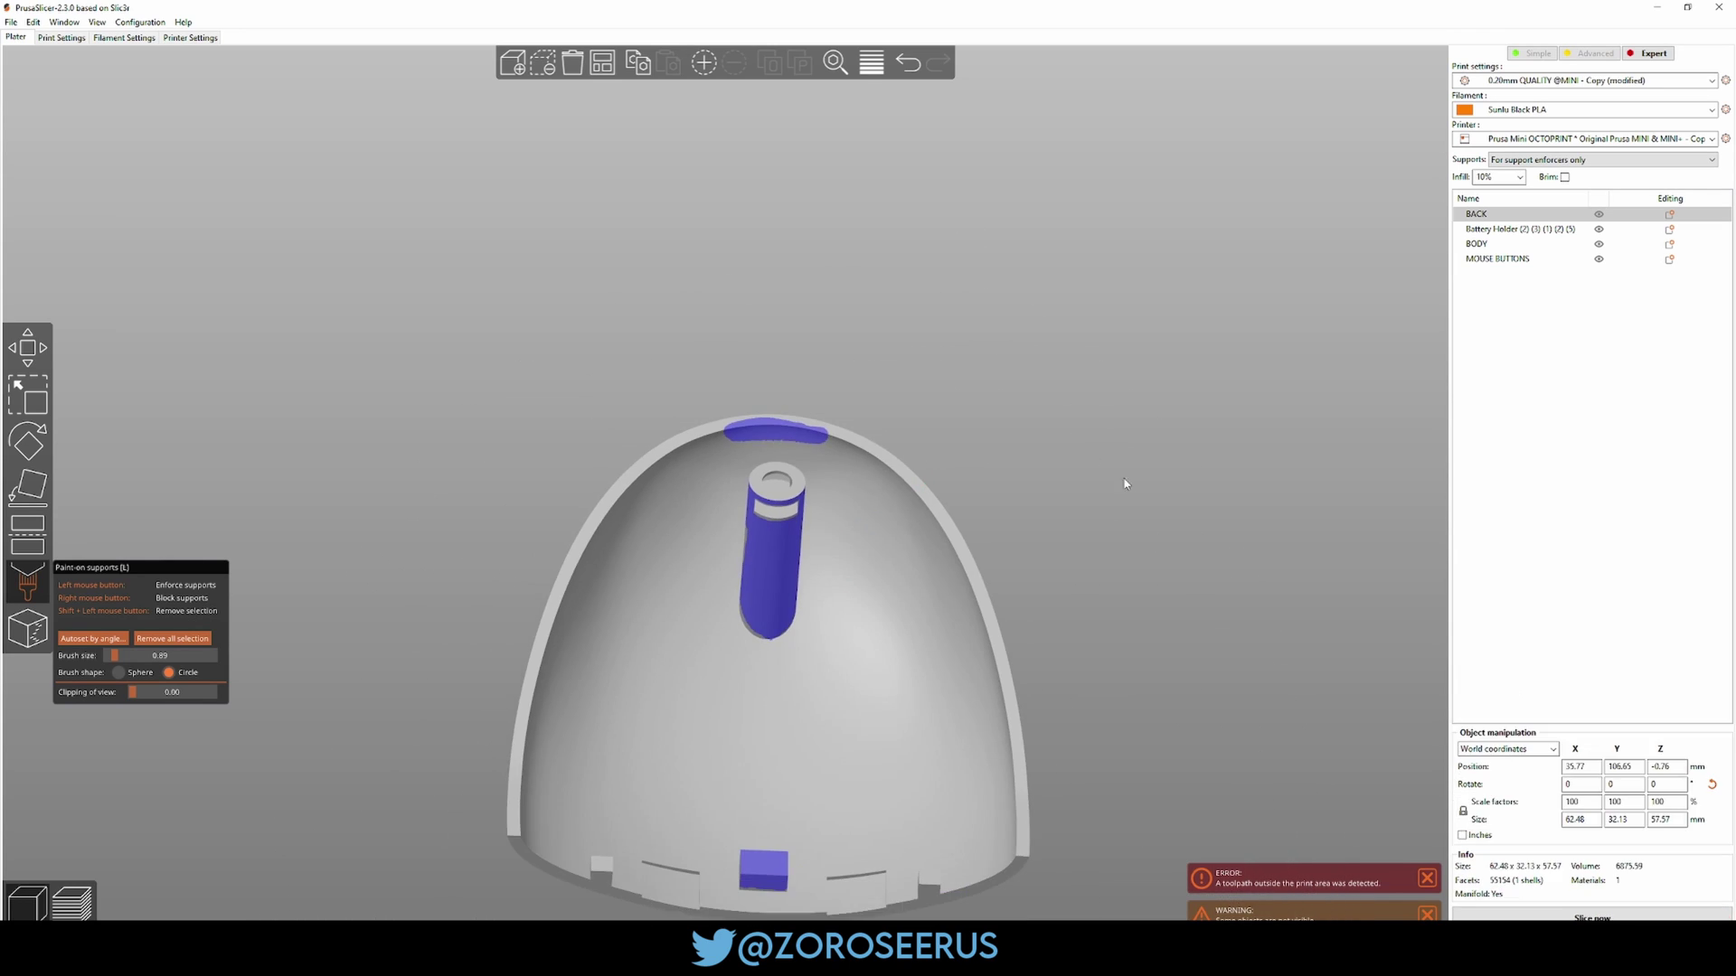
{"action": "left_click", "coordinate": [1574, 915]}
{"action": "scroll", "coordinate": [998, 481], "scroll_direction": "up", "scroll_amount": 3}
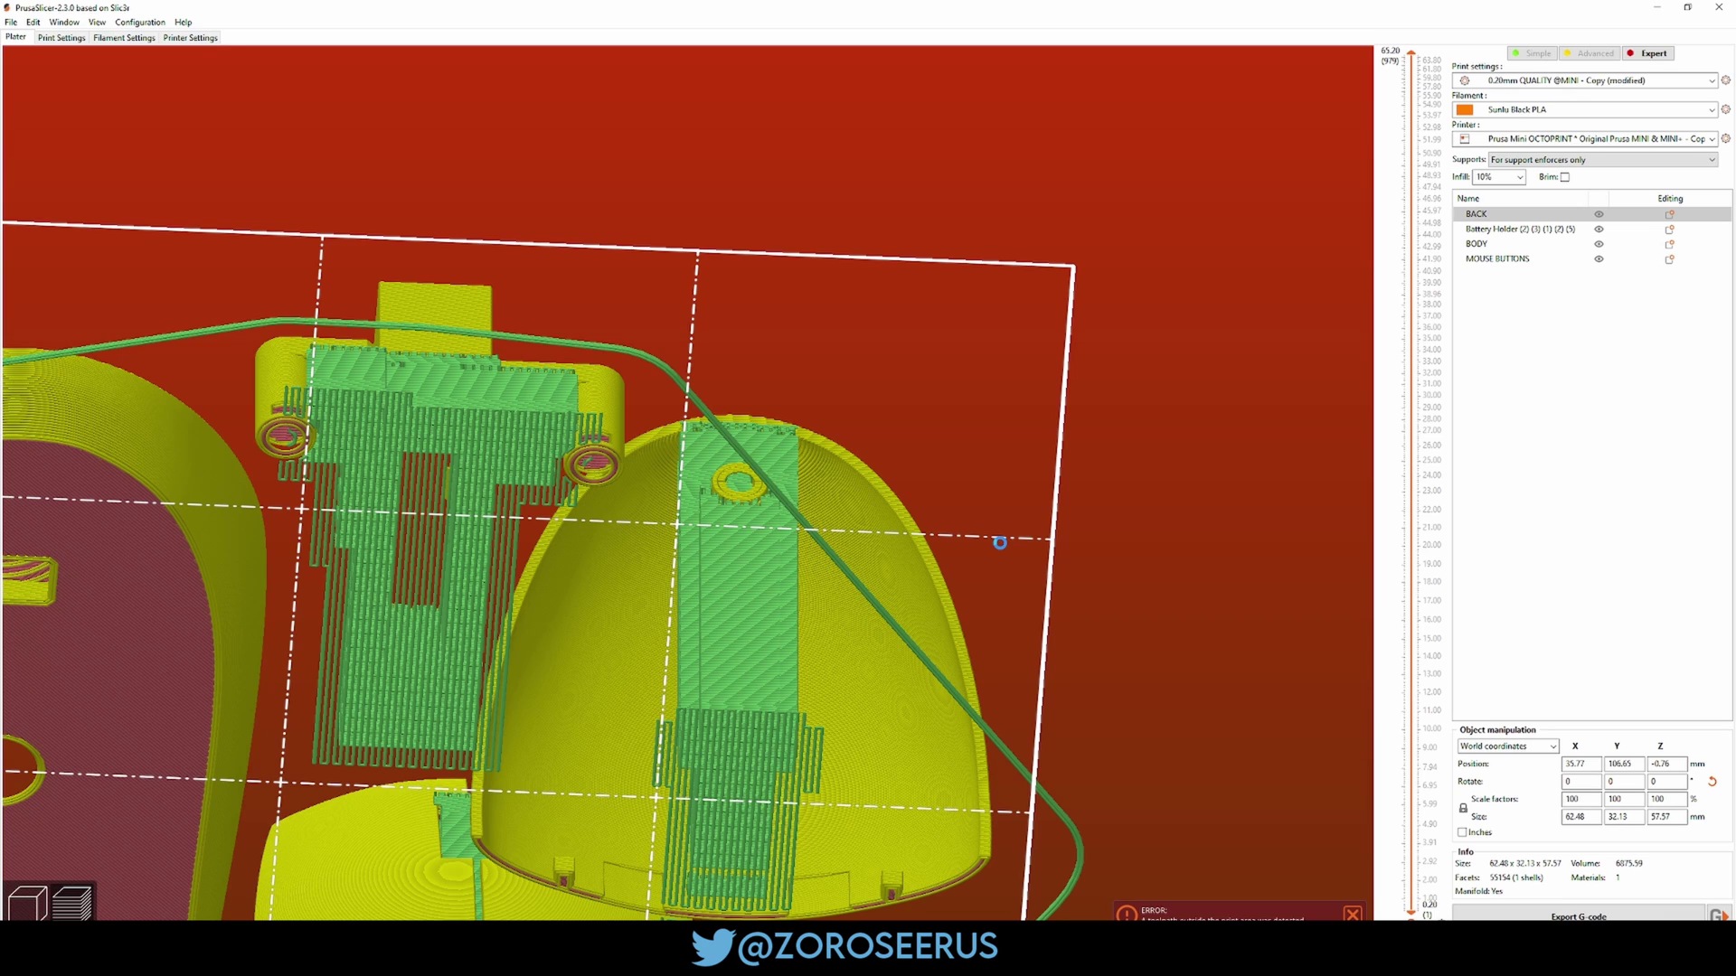
{"action": "left_click_drag", "start_coordinate": [1000, 543], "coordinate": [868, 571]}
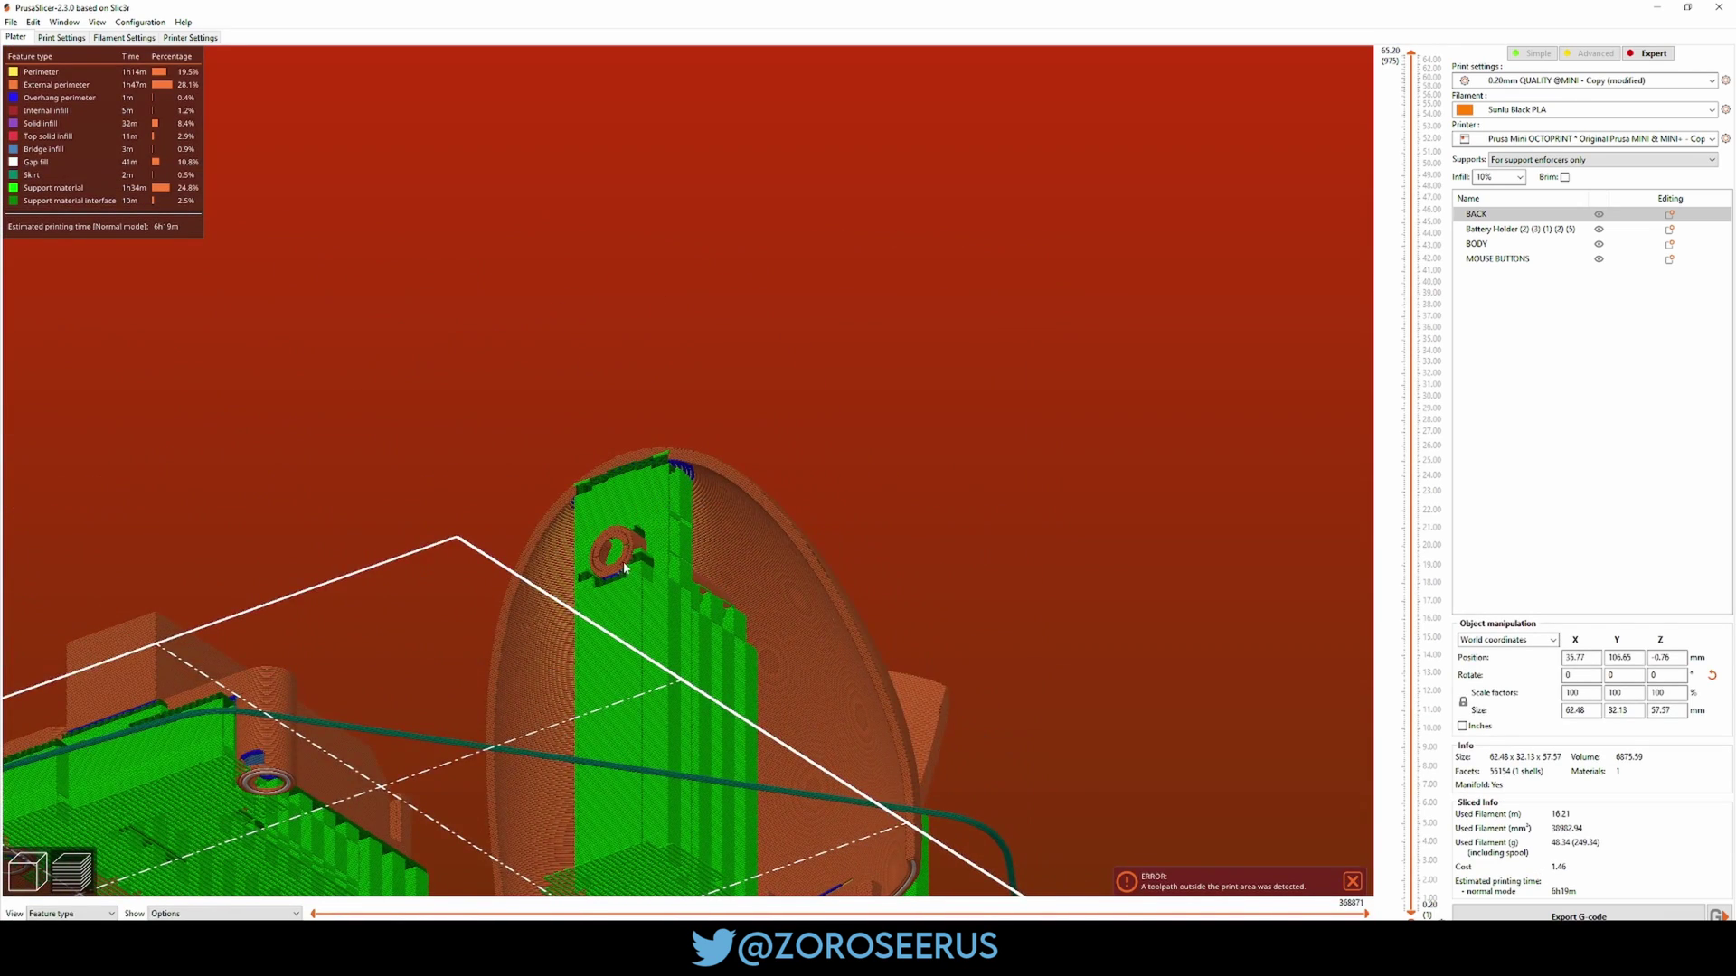
{"action": "scroll", "coordinate": [530, 647], "scroll_direction": "up", "scroll_amount": 2}
Step: Erase the enforcer from the BACK part's upper inner rim and slice the plate again
{"action": "left_click", "coordinate": [28, 873]}
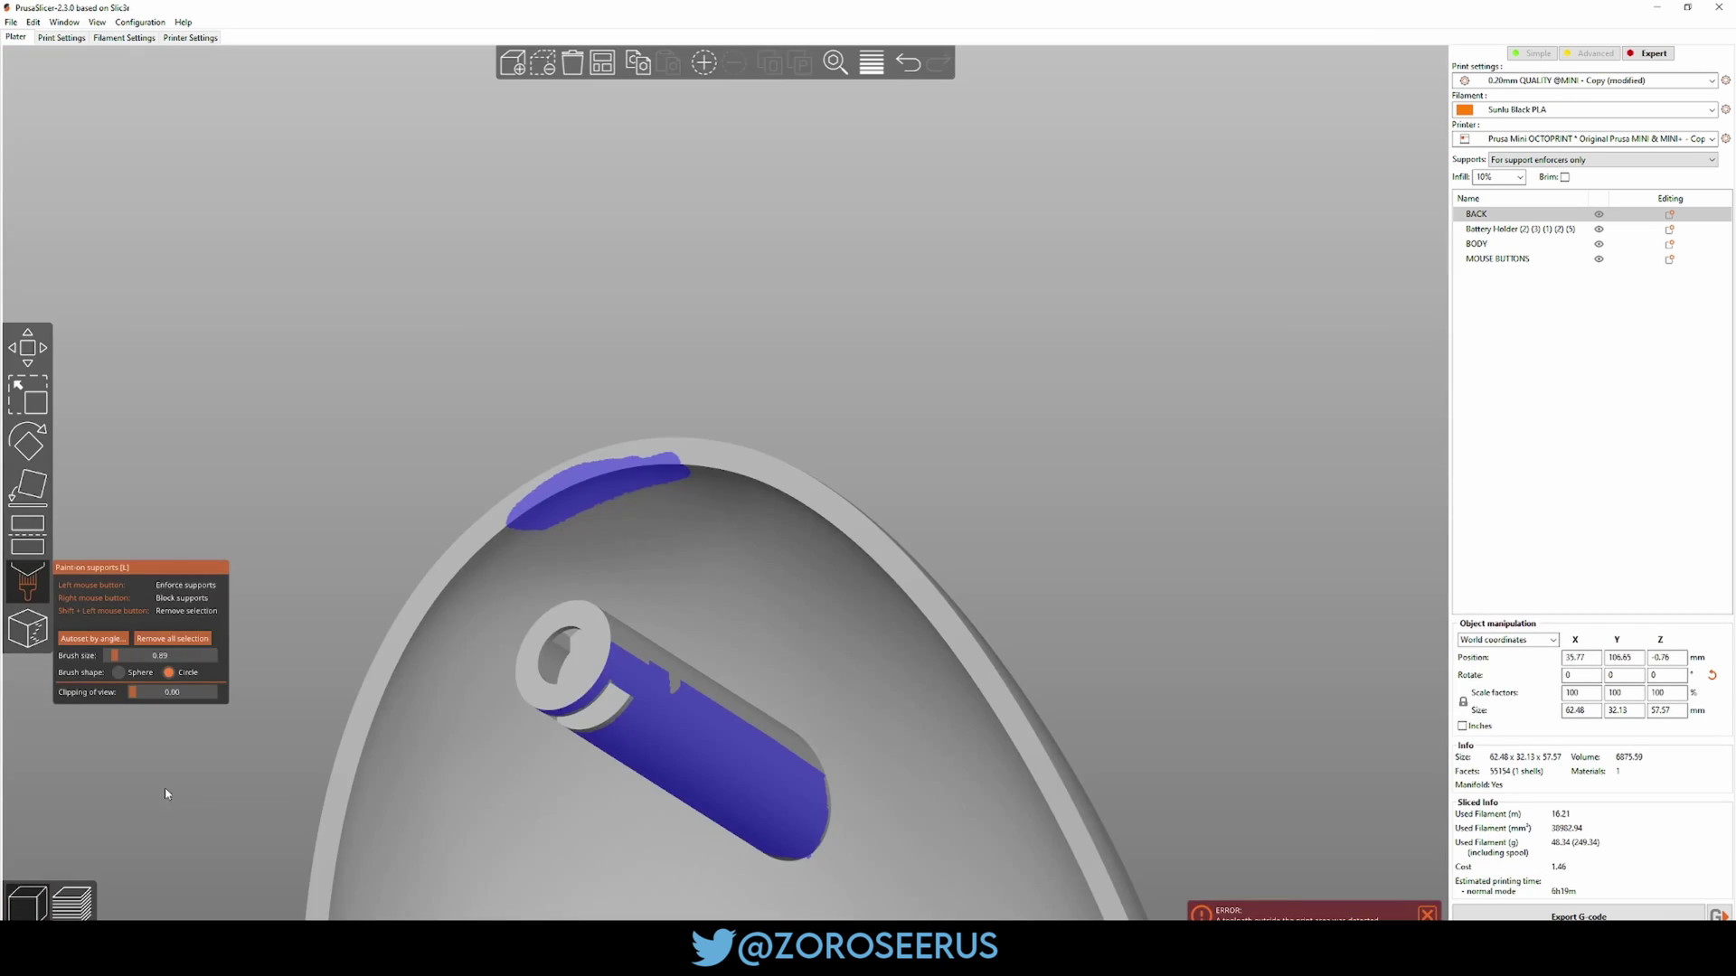
{"action": "mouse_move", "coordinate": [619, 492]}
{"action": "left_mouse_down", "text": "shift"}
{"action": "mouse_move", "coordinate": [507, 509]}
{"action": "mouse_move", "coordinate": [585, 493]}
{"action": "left_mouse_up", "text": "shift"}
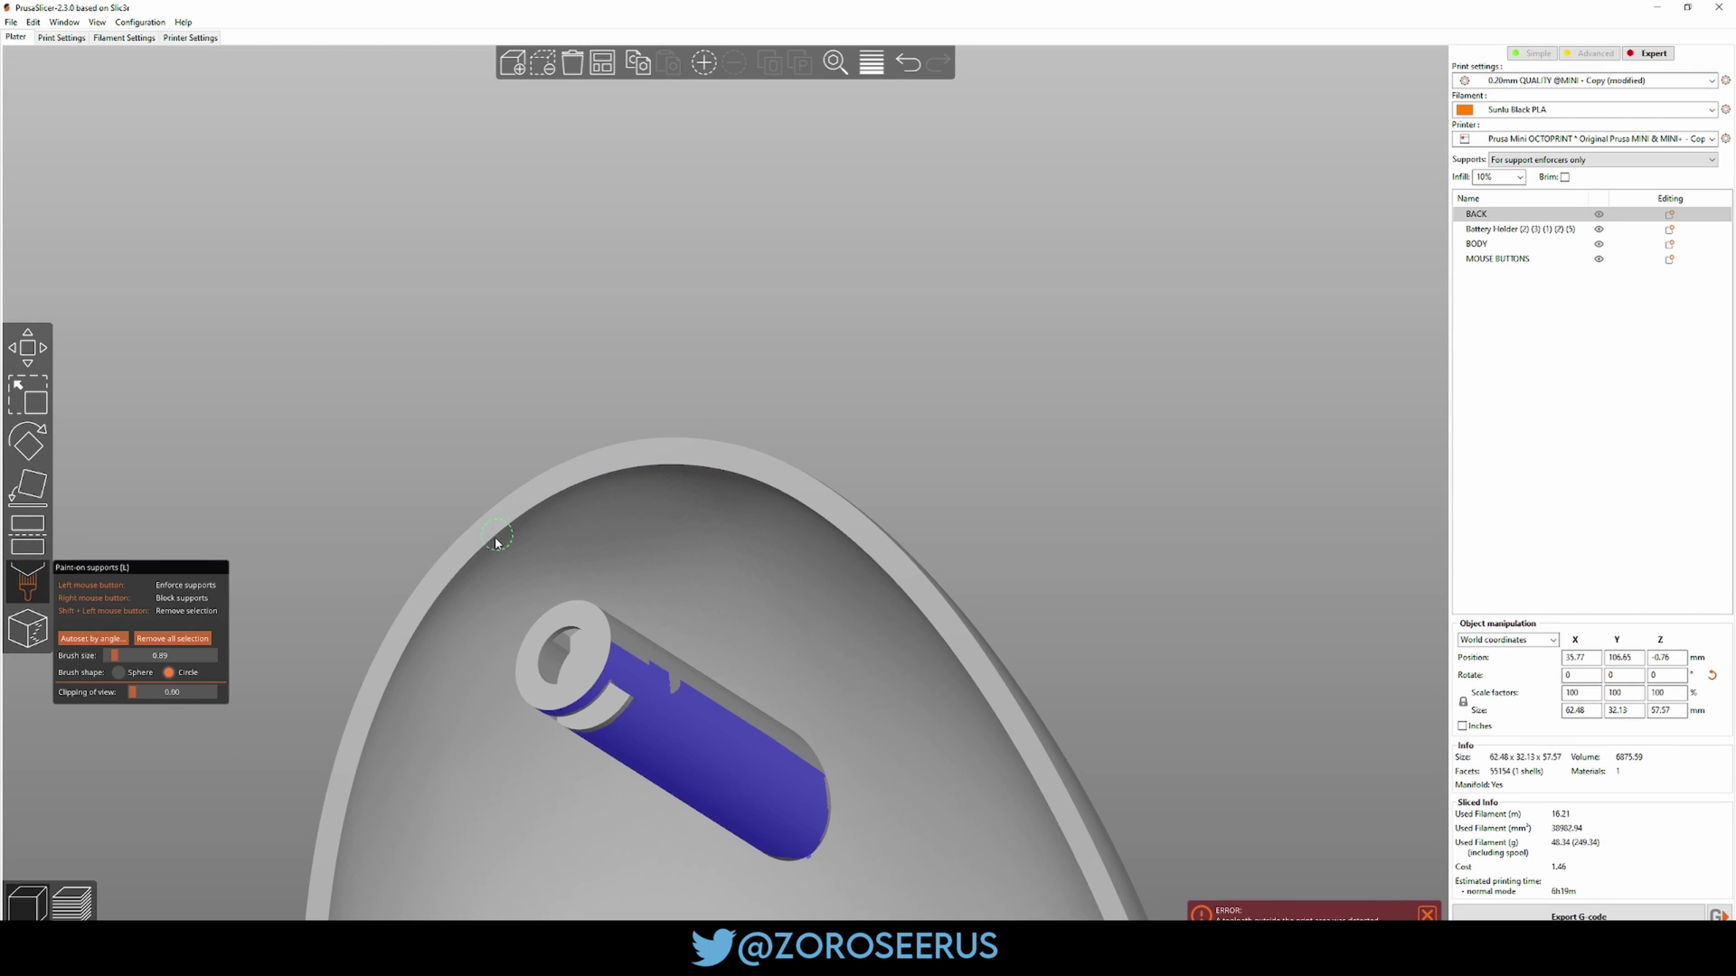
{"action": "mouse_move", "coordinate": [850, 330]}
{"action": "left_mouse_down"}
{"action": "mouse_move", "coordinate": [666, 534]}
{"action": "mouse_move", "coordinate": [965, 570]}
{"action": "mouse_move", "coordinate": [1022, 492]}
{"action": "mouse_move", "coordinate": [871, 514]}
{"action": "left_mouse_up"}
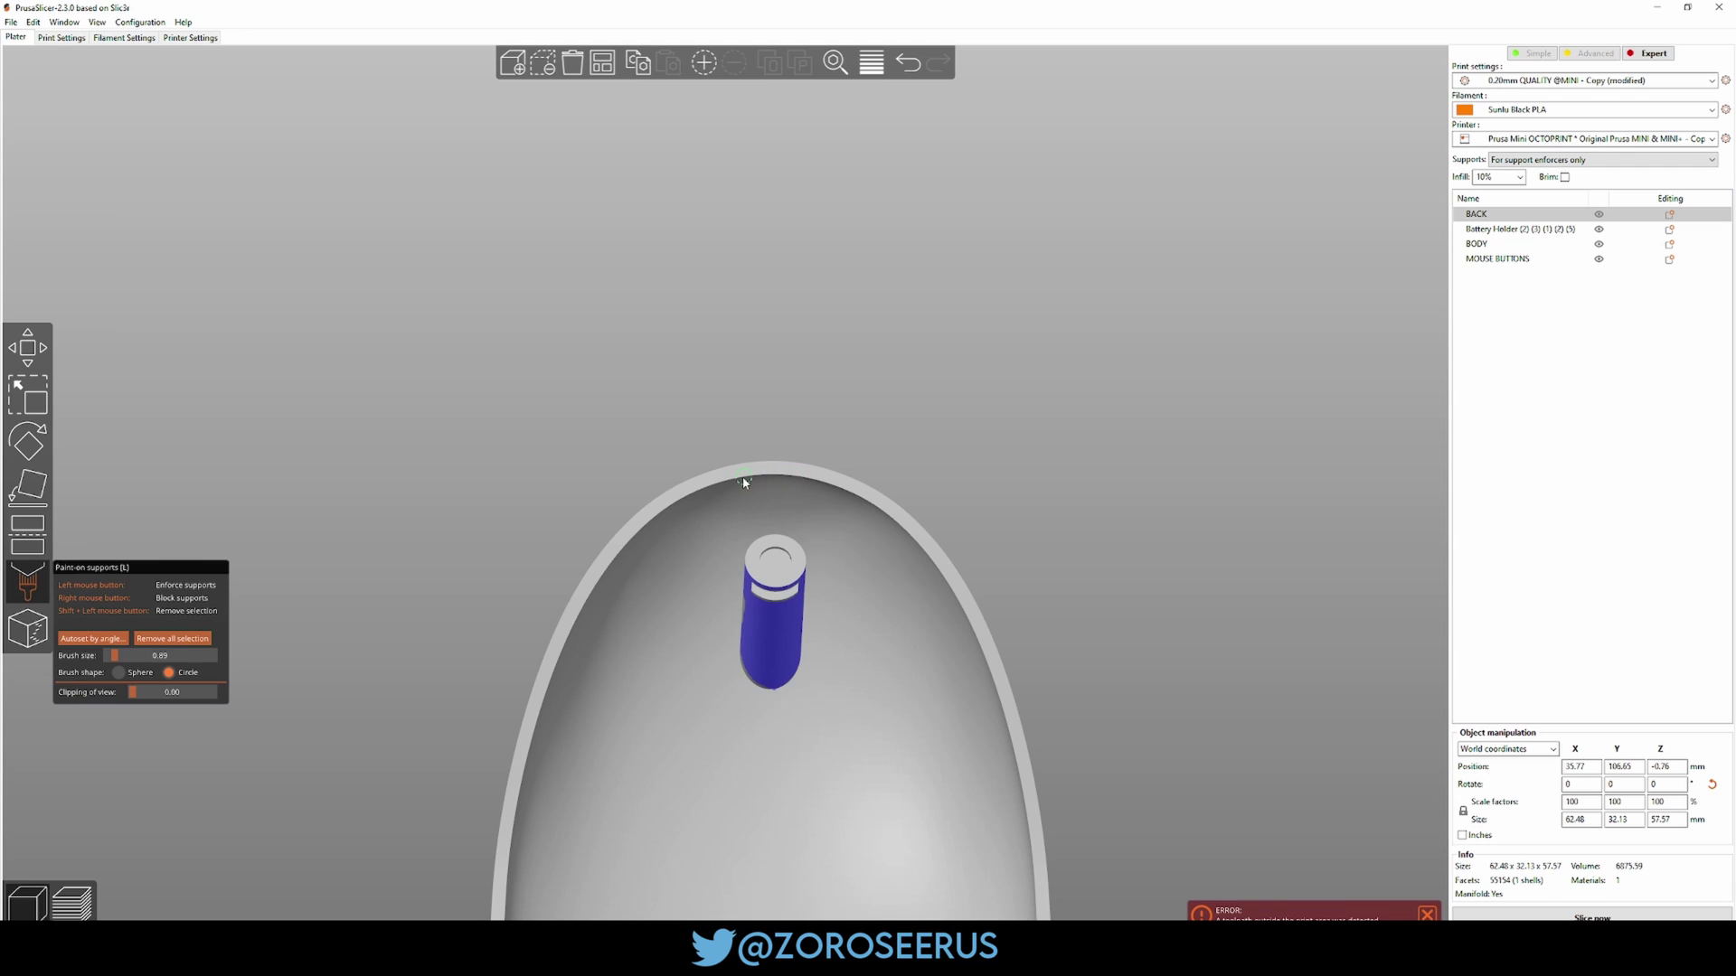
{"action": "left_click", "coordinate": [1592, 917]}
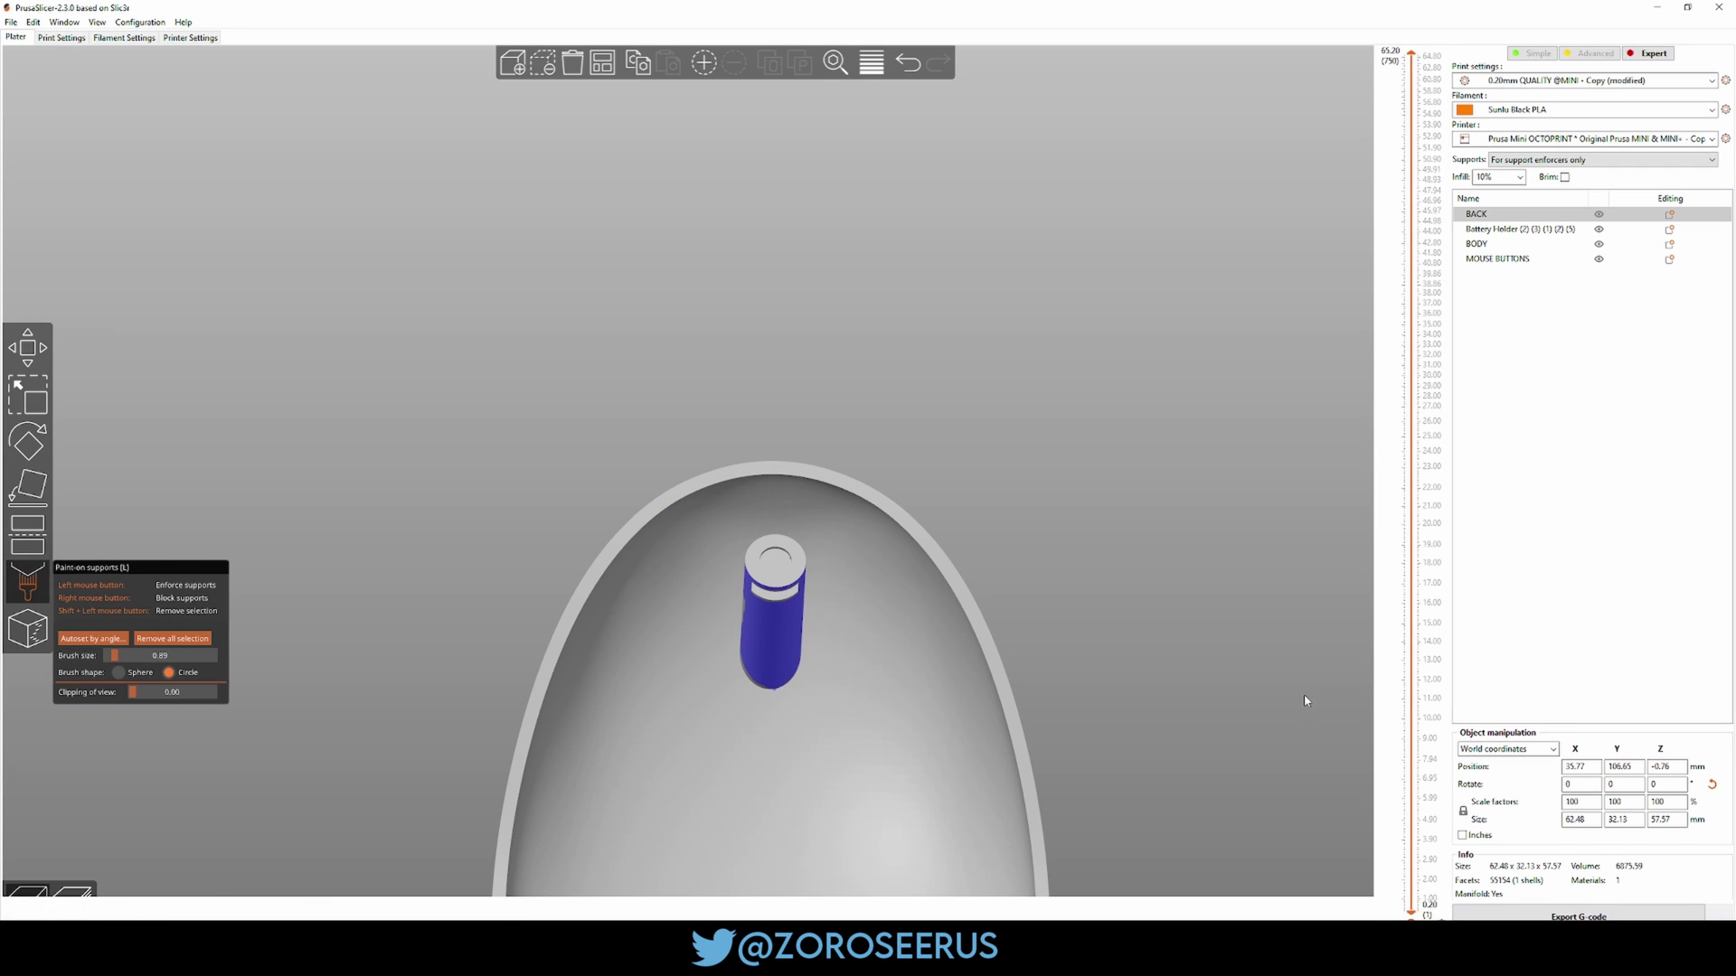
{"action": "left_click", "coordinate": [27, 904]}
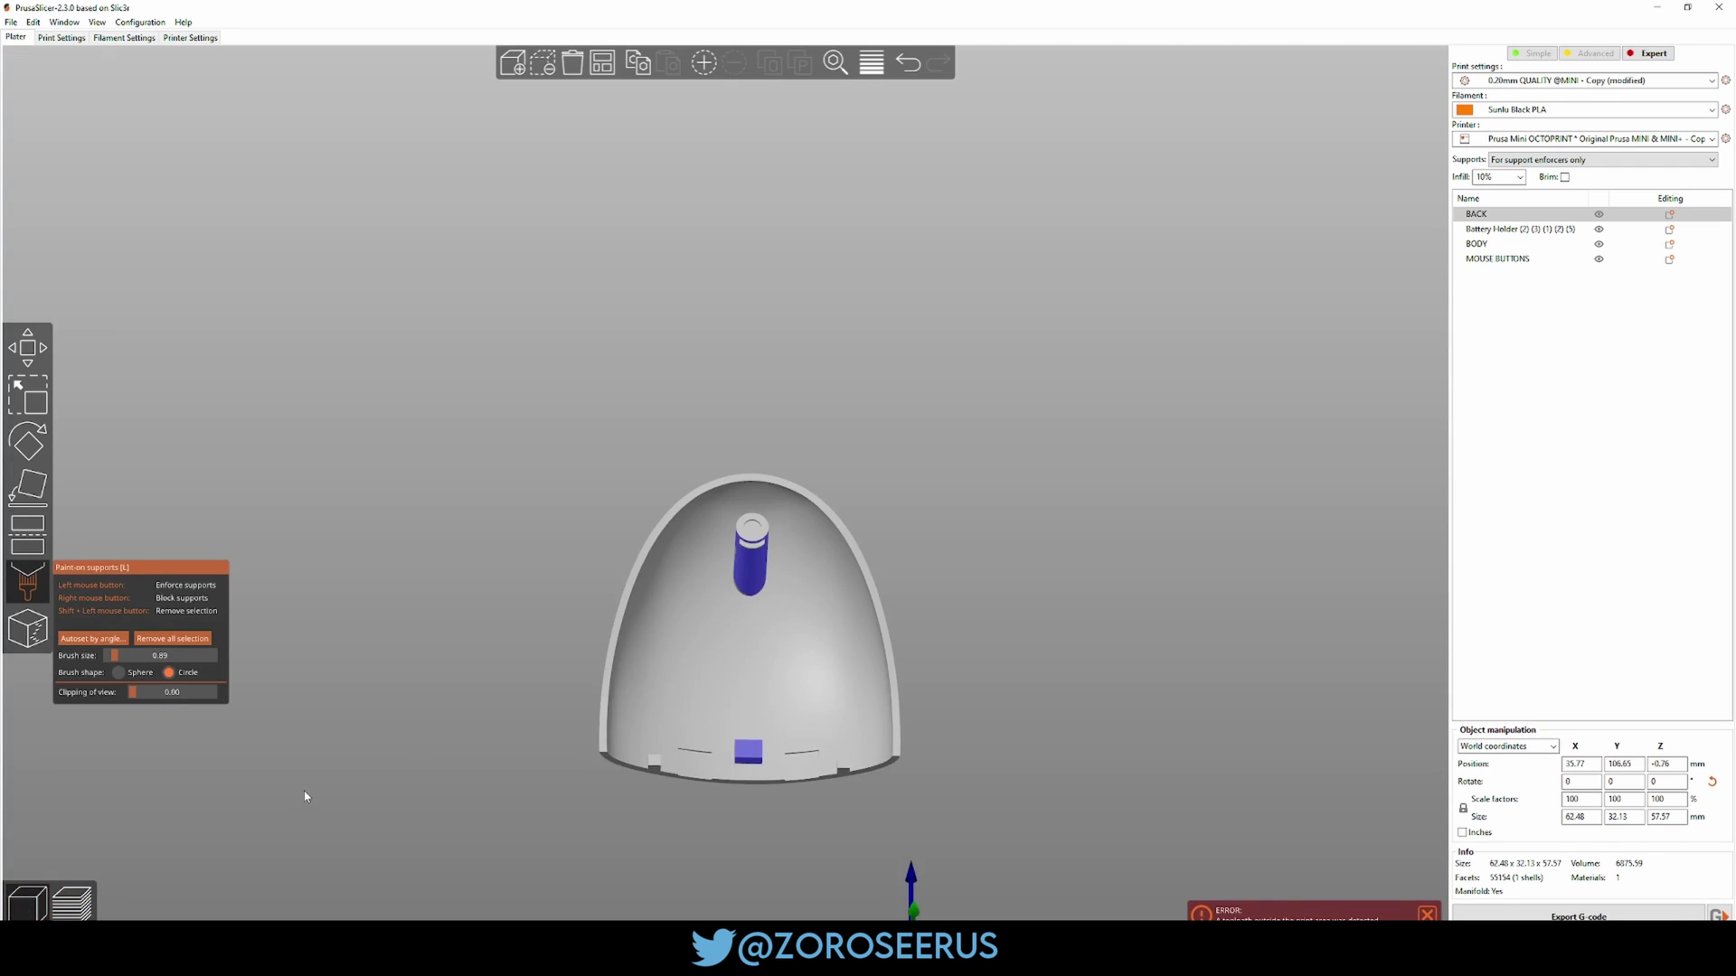
Step: Examine the BACK part's screw post and upper curve, both as a model and in the sliced preview with its support tower
{"action": "scroll", "coordinate": [814, 497], "scroll_direction": "up", "scroll_amount": 5}
{"action": "mouse_move", "coordinate": [1018, 375]}
{"action": "left_mouse_down"}
{"action": "mouse_move", "coordinate": [1048, 346]}
{"action": "mouse_move", "coordinate": [953, 352]}
{"action": "mouse_move", "coordinate": [956, 376]}
{"action": "mouse_move", "coordinate": [975, 364]}
{"action": "left_mouse_up"}
{"action": "left_click_drag", "start_coordinate": [890, 264], "coordinate": [639, 461]}
{"action": "mouse_move", "coordinate": [590, 342]}
{"action": "left_mouse_down"}
{"action": "mouse_move", "coordinate": [746, 269]}
{"action": "mouse_move", "coordinate": [904, 343]}
{"action": "left_mouse_up"}
{"action": "key", "text": "Tab"}
{"action": "left_click_drag", "start_coordinate": [1022, 416], "coordinate": [985, 428]}
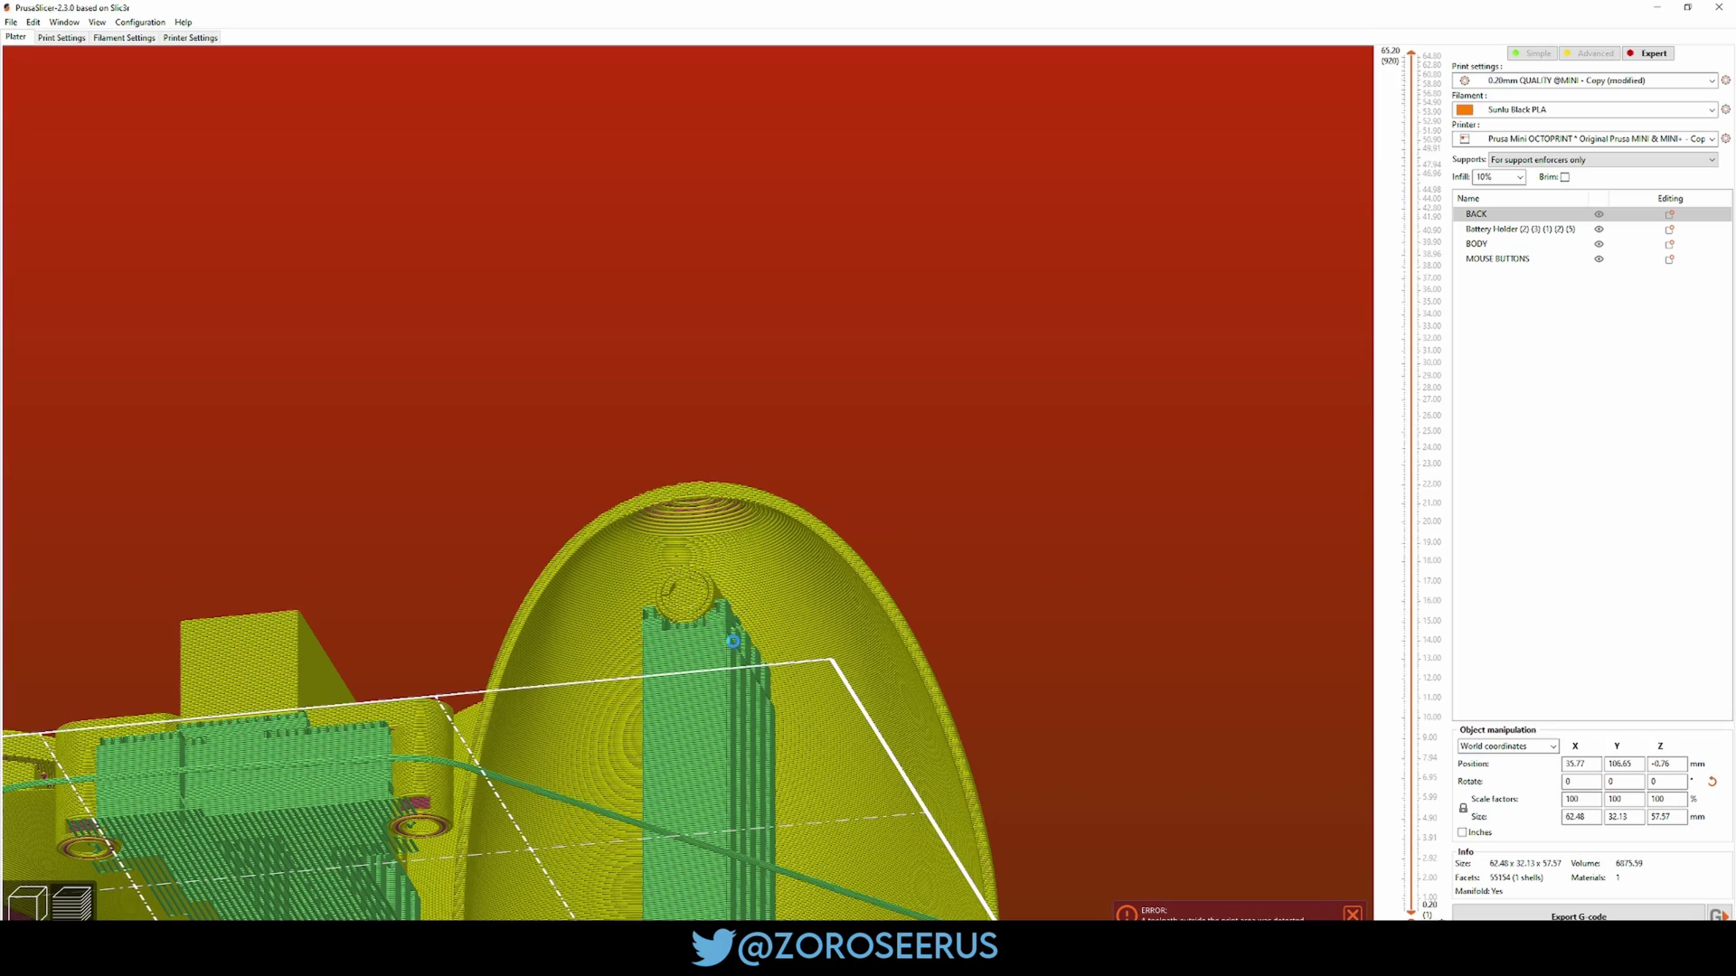
{"action": "right_click_drag", "start_coordinate": [721, 626], "coordinate": [914, 356]}
{"action": "scroll", "coordinate": [949, 348], "scroll_direction": "down", "scroll_amount": 8}
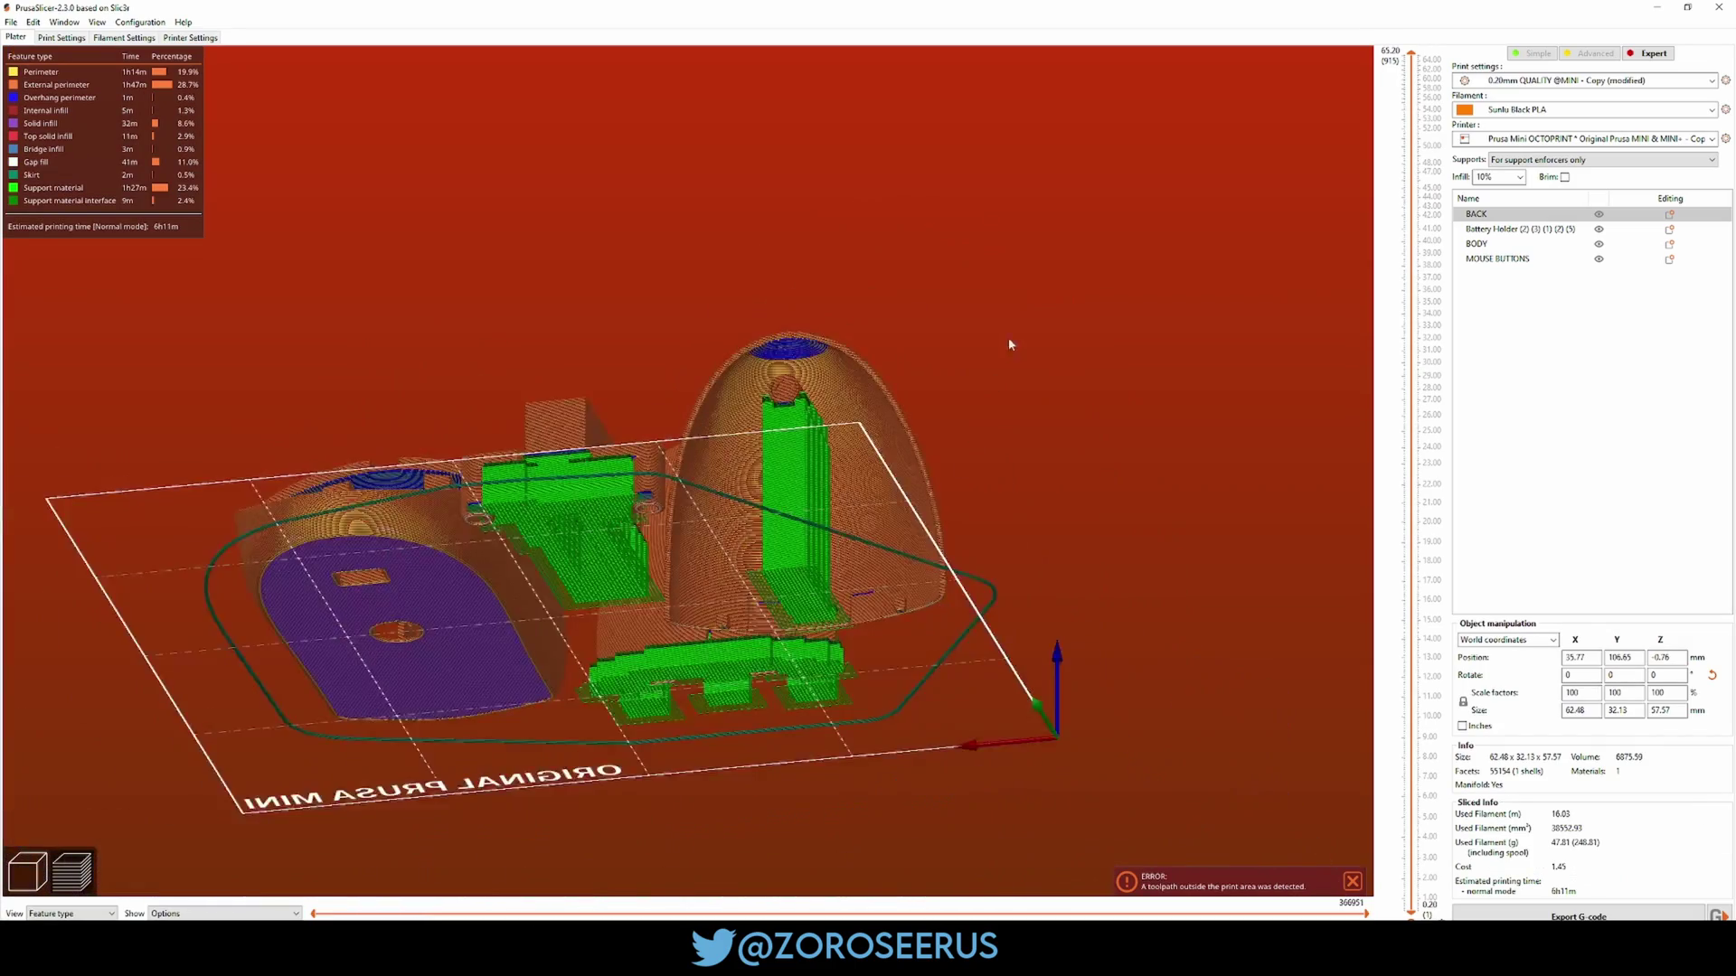
Step: Examine the sliced BODY part's supports under the arch's screw holes and compare them with the other parts' supports
{"action": "left_click_drag", "start_coordinate": [1009, 340], "coordinate": [645, 481]}
{"action": "scroll", "coordinate": [884, 420], "scroll_direction": "up", "scroll_amount": 5}
{"action": "scroll", "coordinate": [646, 482], "scroll_direction": "up", "scroll_amount": 3}
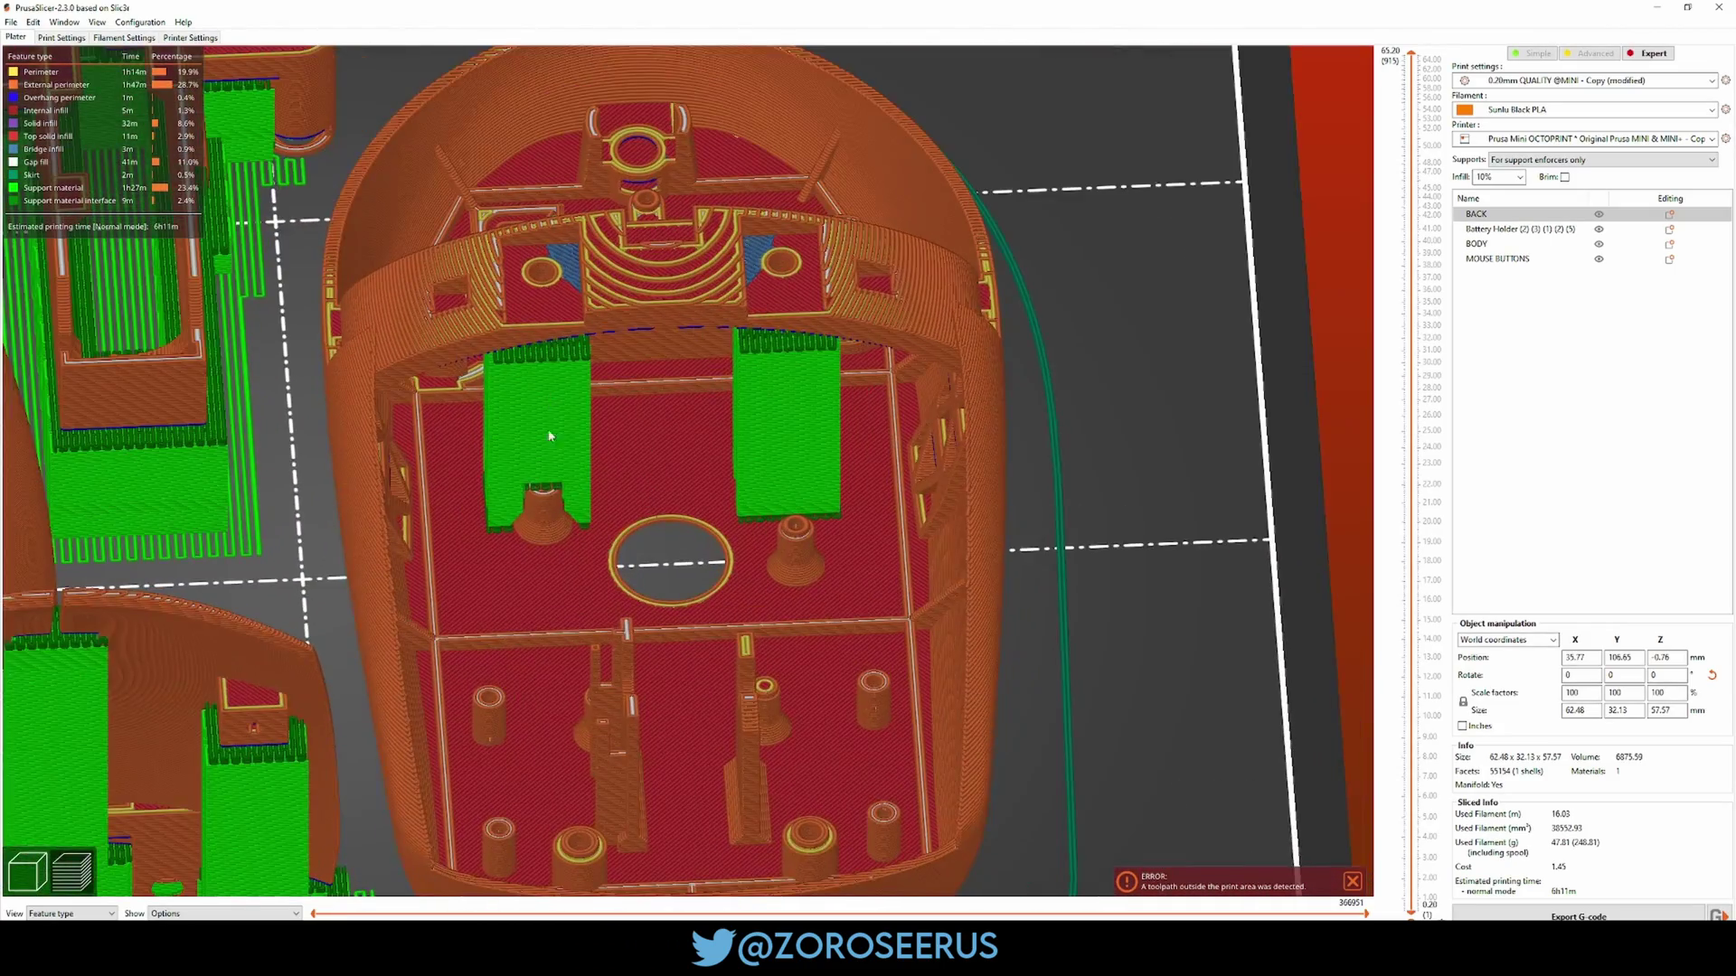
{"action": "scroll", "coordinate": [881, 475], "scroll_direction": "down", "scroll_amount": 8}
{"action": "middle_click_drag", "start_coordinate": [880, 476], "coordinate": [1097, 367]}
{"action": "scroll", "coordinate": [838, 531], "scroll_direction": "up", "scroll_amount": 5}
{"action": "left_click_drag", "start_coordinate": [864, 678], "coordinate": [1027, 647]}
{"action": "scroll", "coordinate": [1028, 615], "scroll_direction": "down", "scroll_amount": 6}
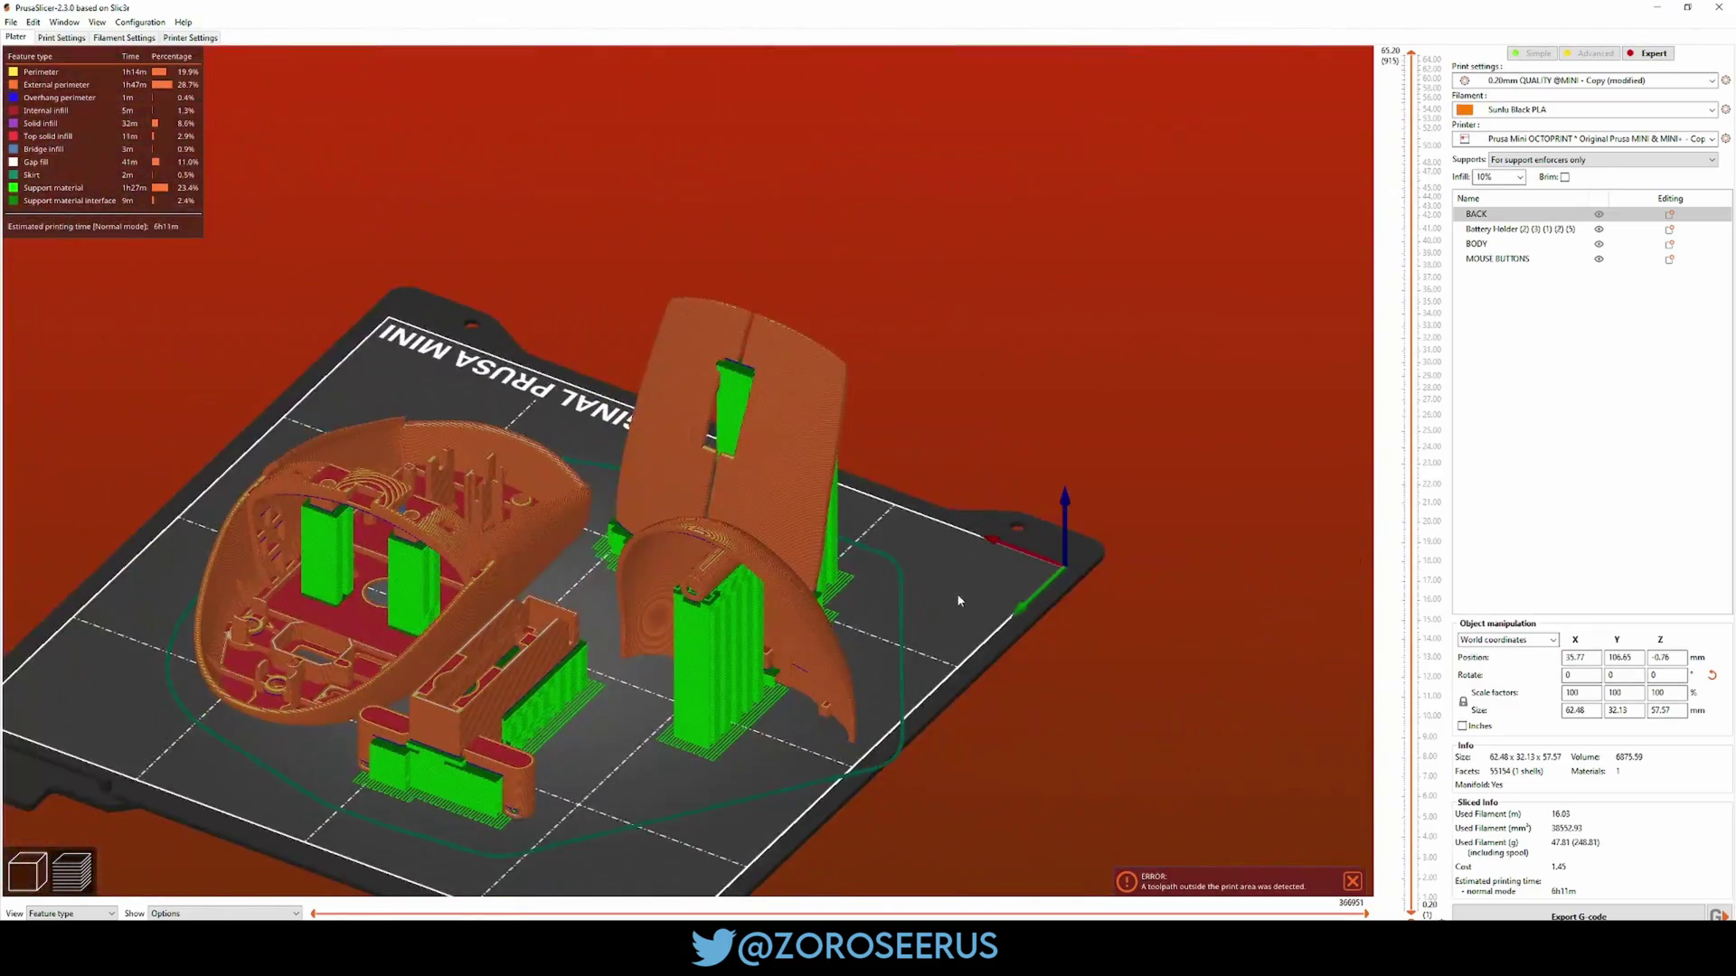
Step: Leave the BACK part's support painting and open it for the Battery Holder, viewing the enforcers on its underside
{"action": "left_click", "coordinate": [21, 891]}
{"action": "key", "text": "Escape"}
{"action": "left_click_drag", "start_coordinate": [612, 757], "coordinate": [653, 737]}
{"action": "left_click", "coordinate": [695, 603]}
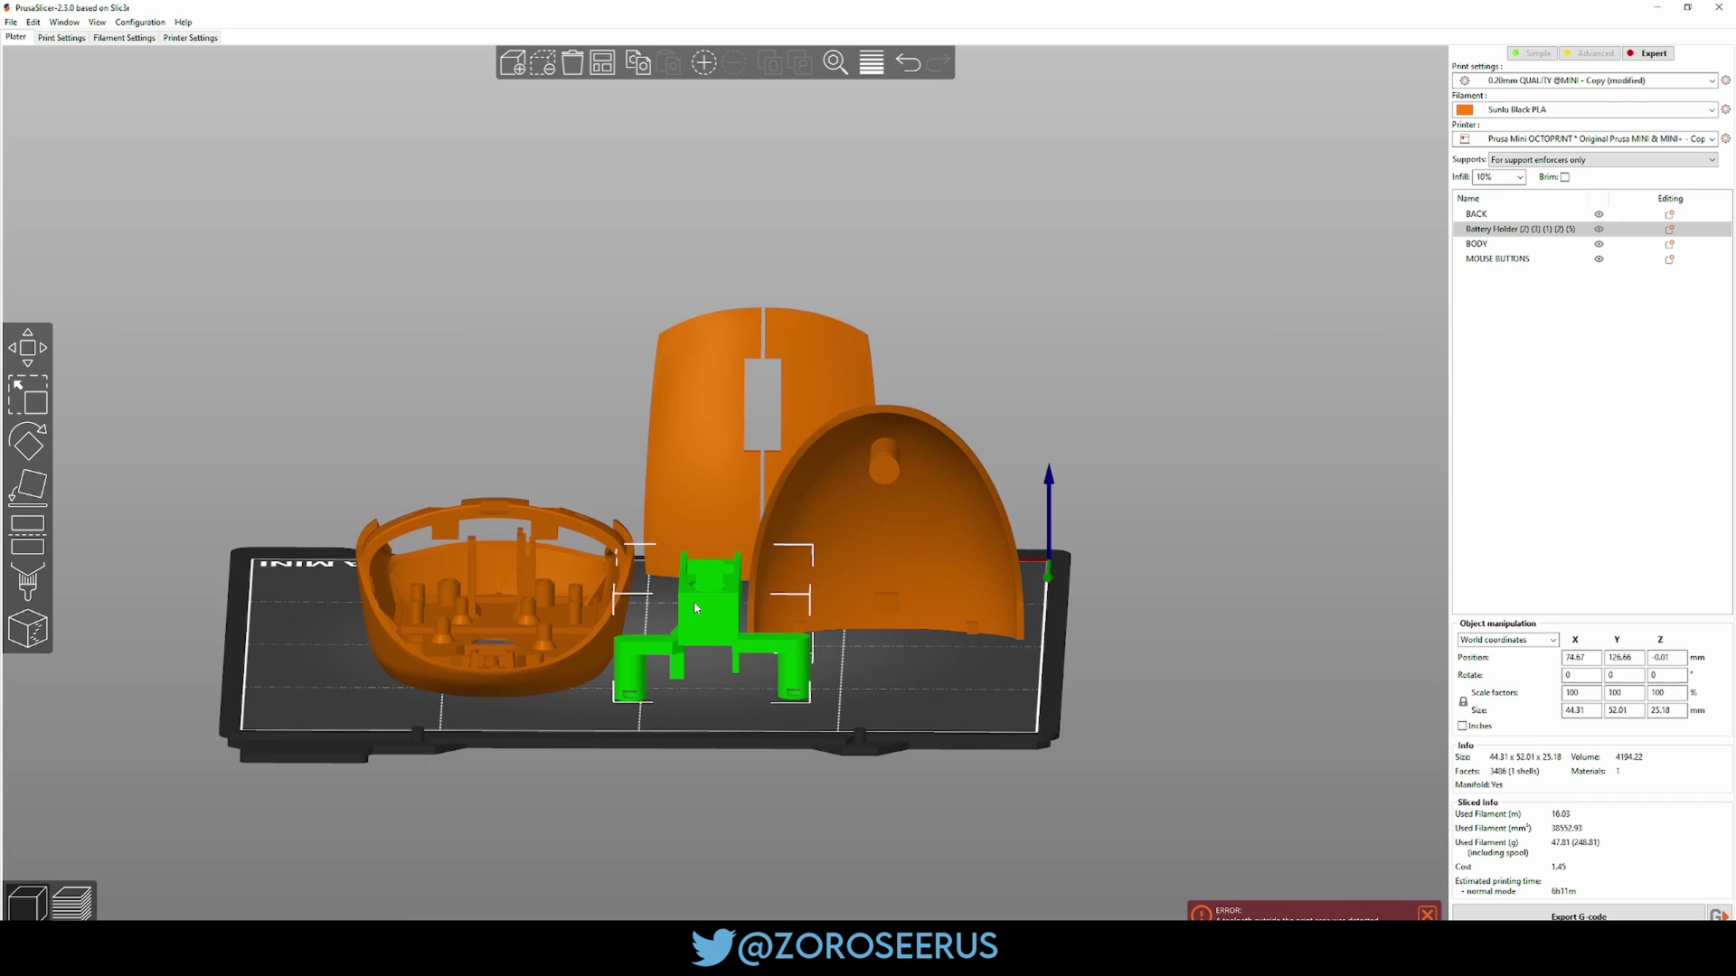
{"action": "key", "text": "1"}
{"action": "scroll", "coordinate": [841, 513], "scroll_direction": "up", "scroll_amount": 6}
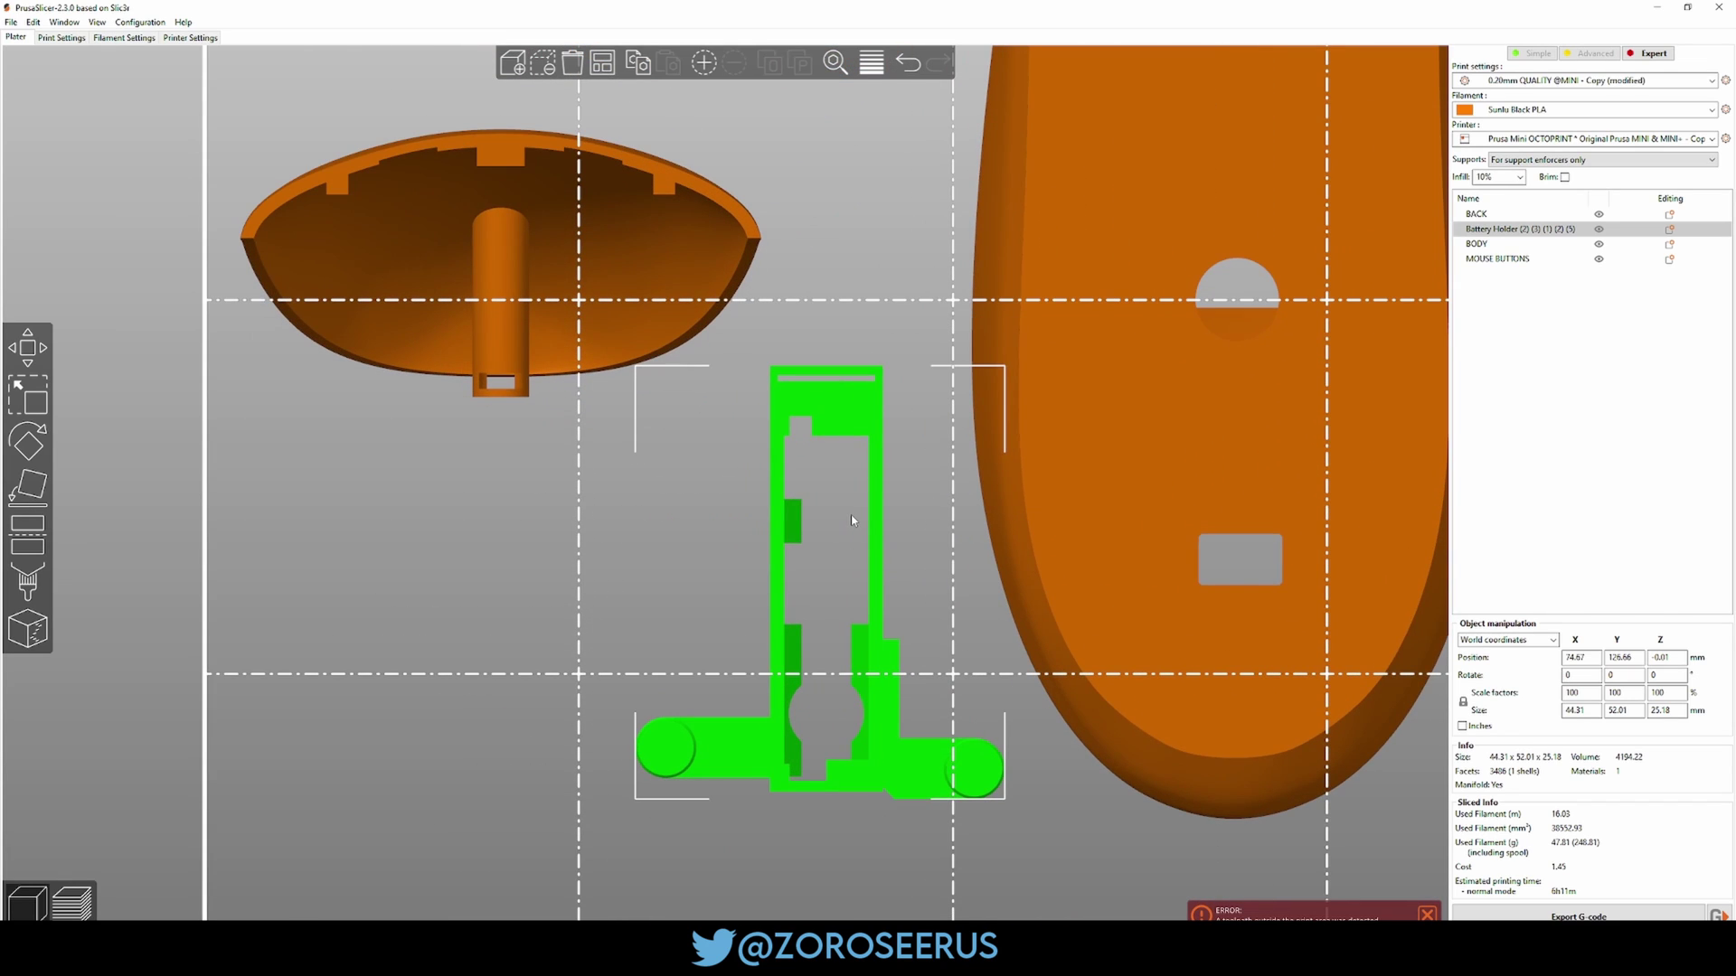
{"action": "key", "text": "l"}
{"action": "scroll", "coordinate": [536, 606], "scroll_direction": "up", "scroll_amount": 4}
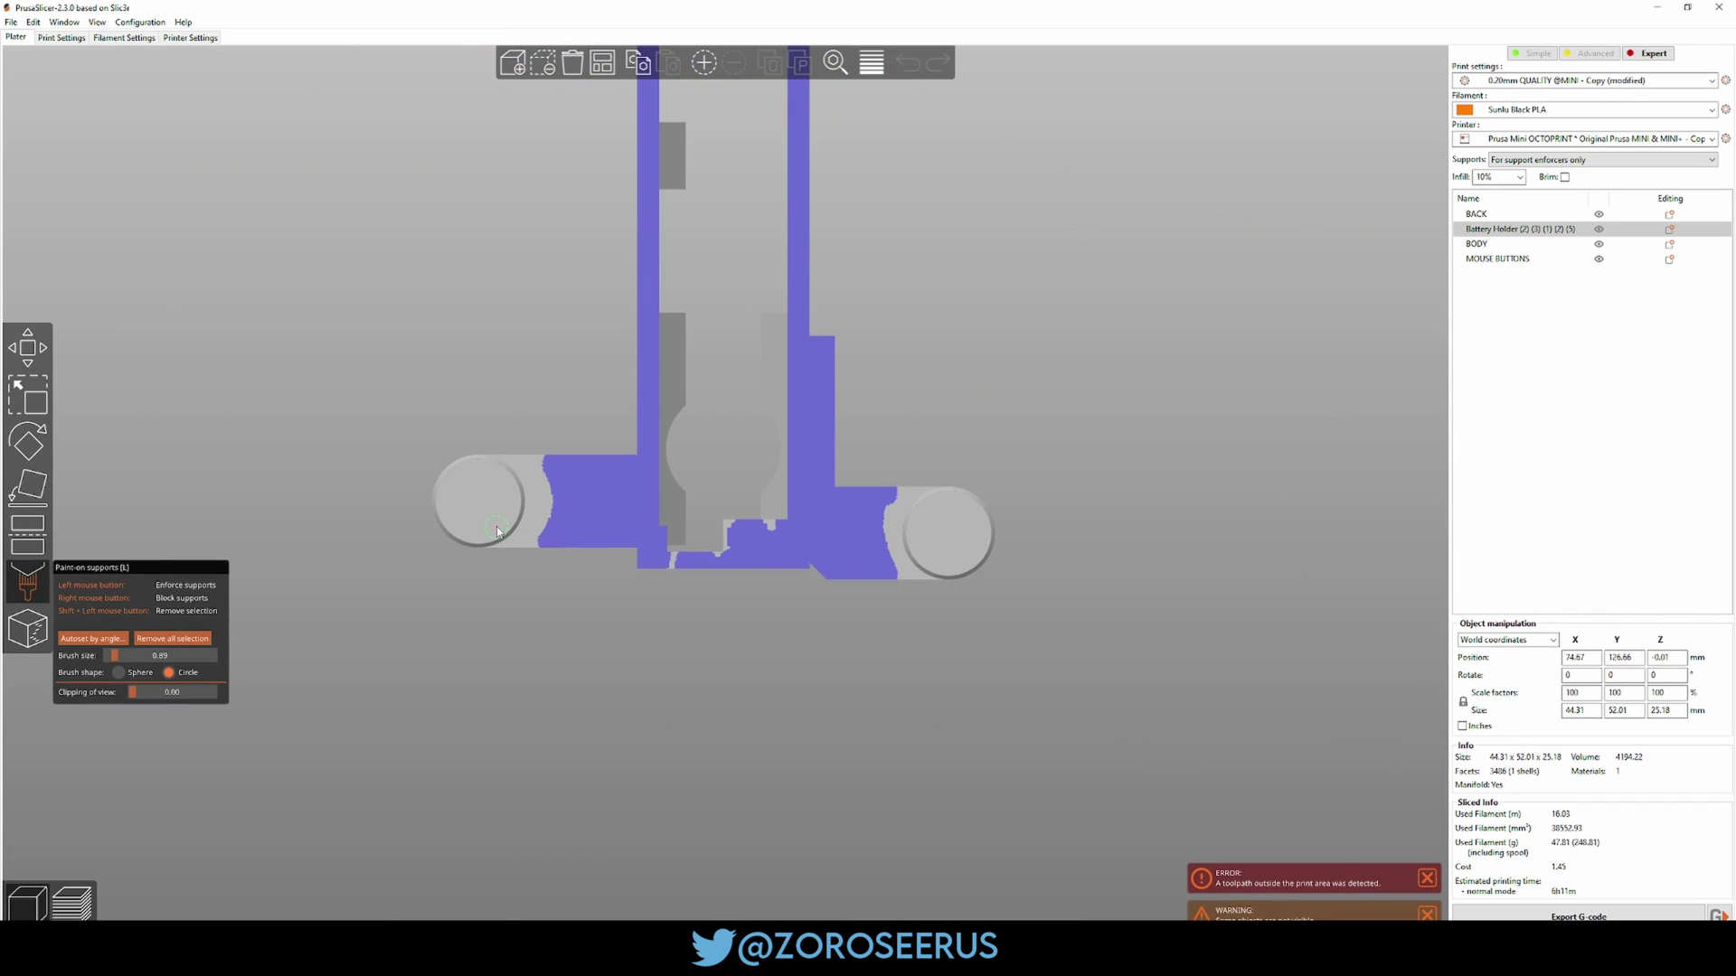
Step: Try a support enforcer on the end of one of the Battery Holder's round pegs, undo it, and inspect the underside
{"action": "left_click", "coordinate": [482, 498]}
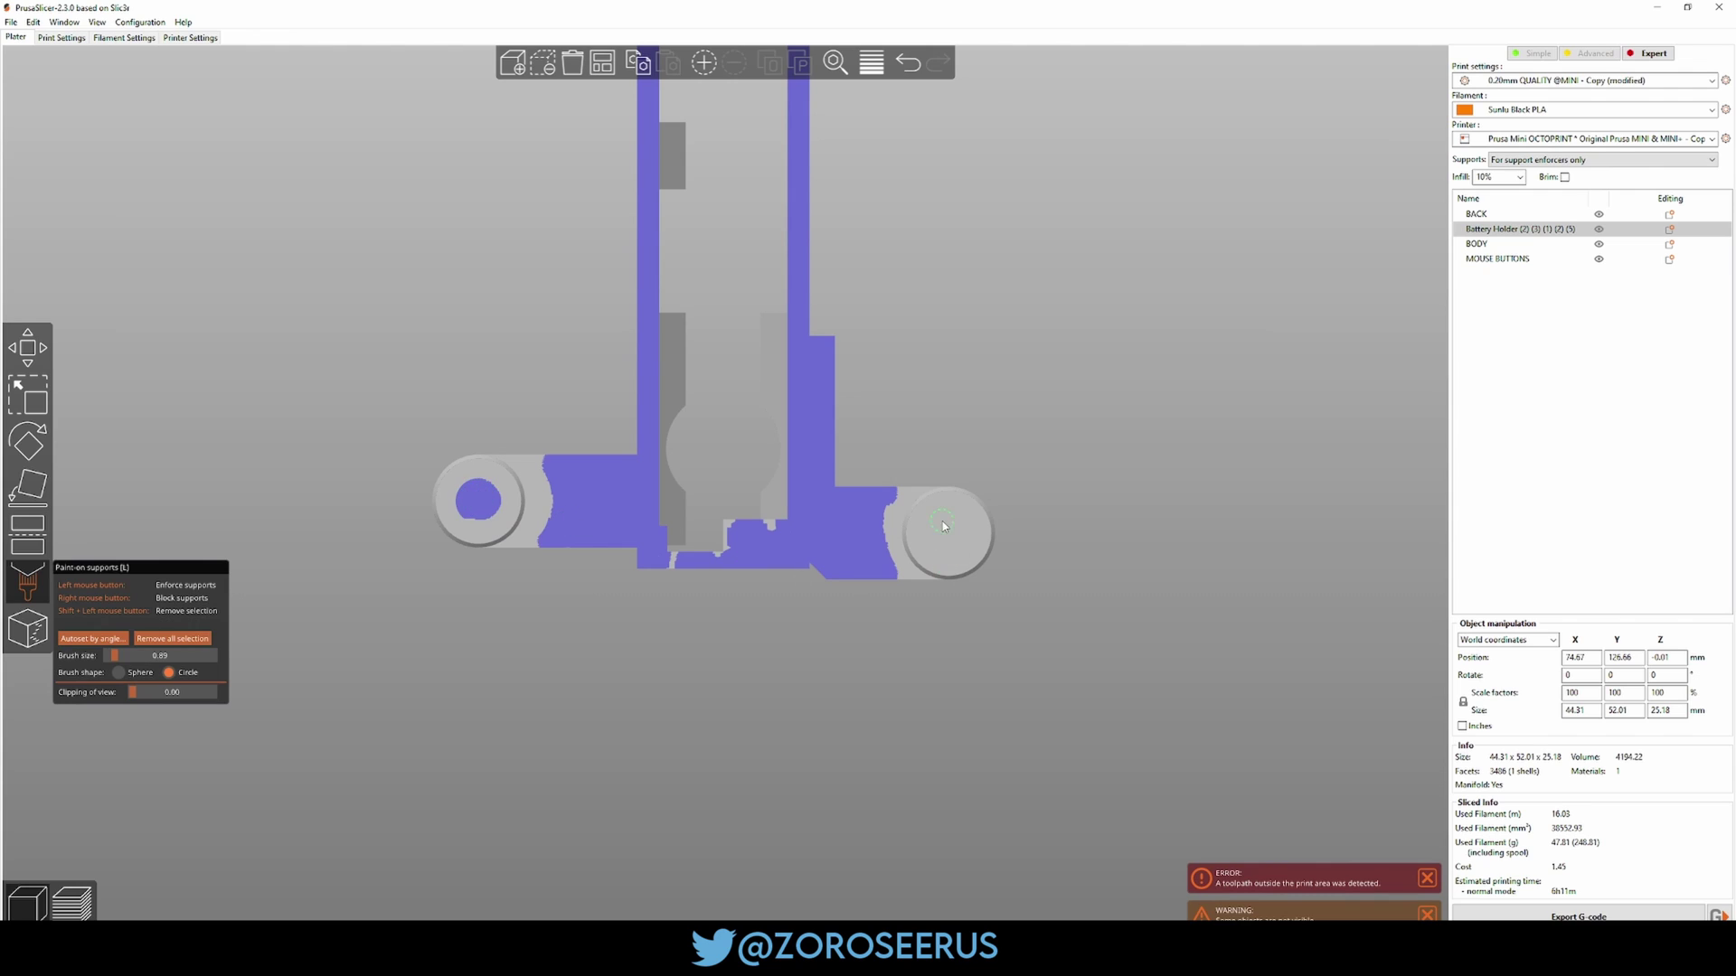
{"action": "key", "text": "ctrl+z"}
{"action": "mouse_move", "coordinate": [1072, 555]}
{"action": "left_mouse_down"}
{"action": "mouse_move", "coordinate": [1058, 546]}
{"action": "mouse_move", "coordinate": [1050, 579]}
{"action": "left_mouse_up"}
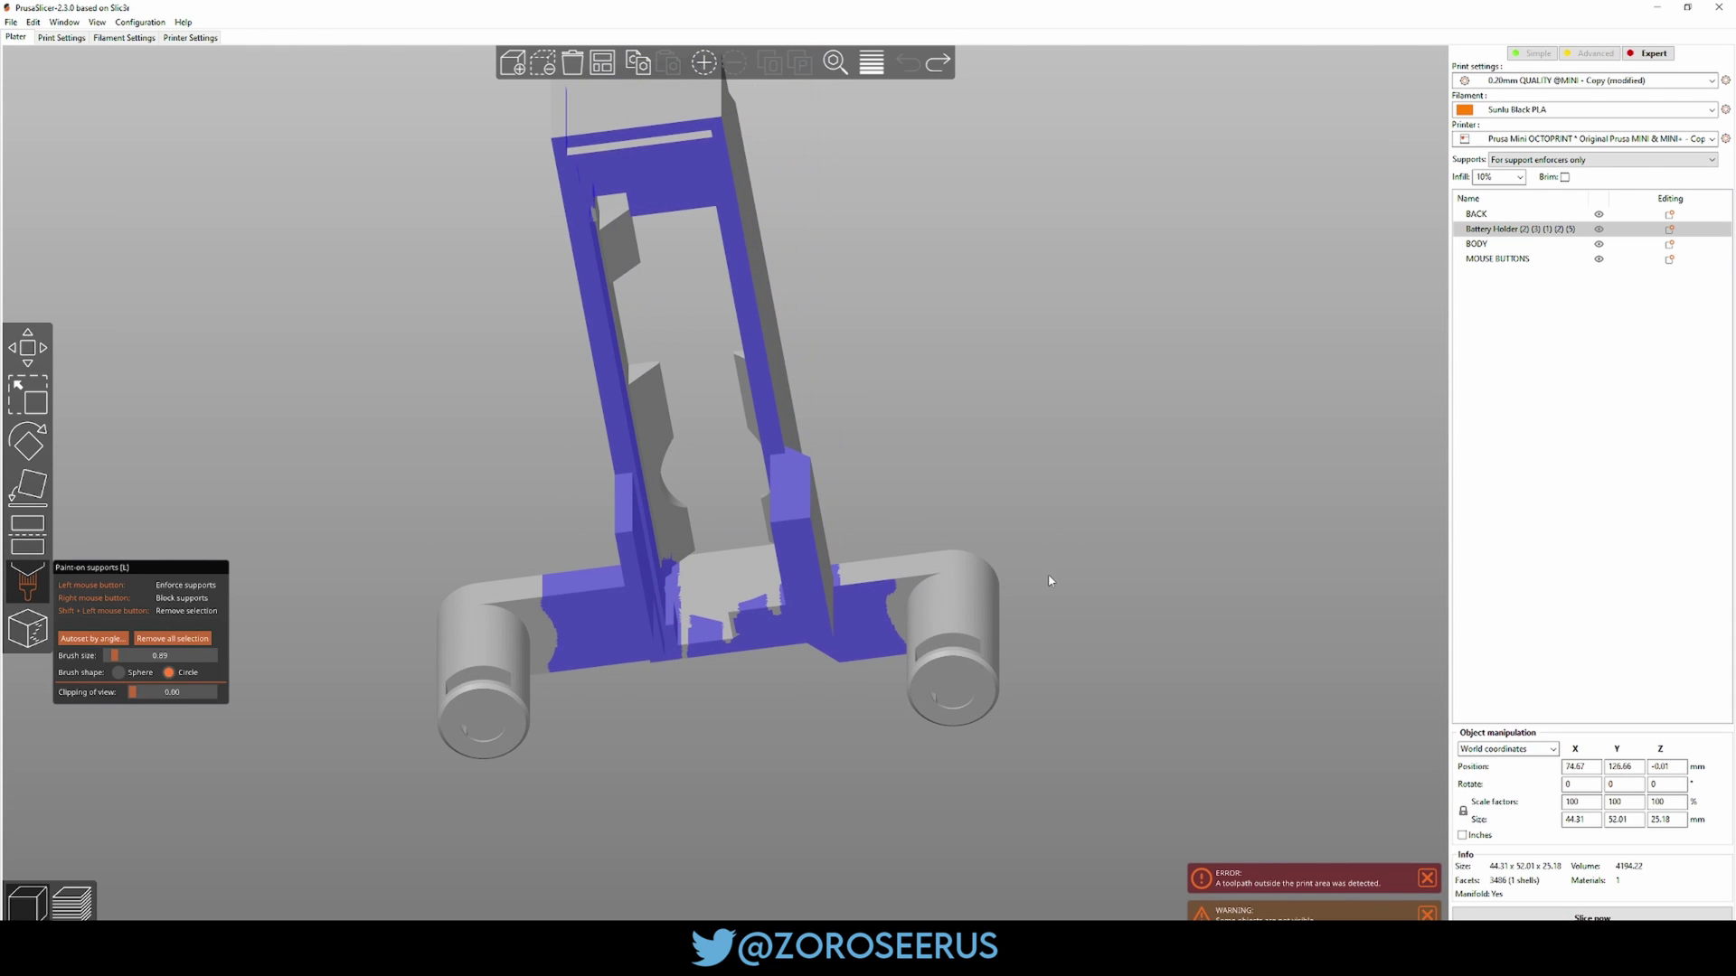
{"action": "scroll", "coordinate": [752, 552], "scroll_direction": "down", "scroll_amount": 6}
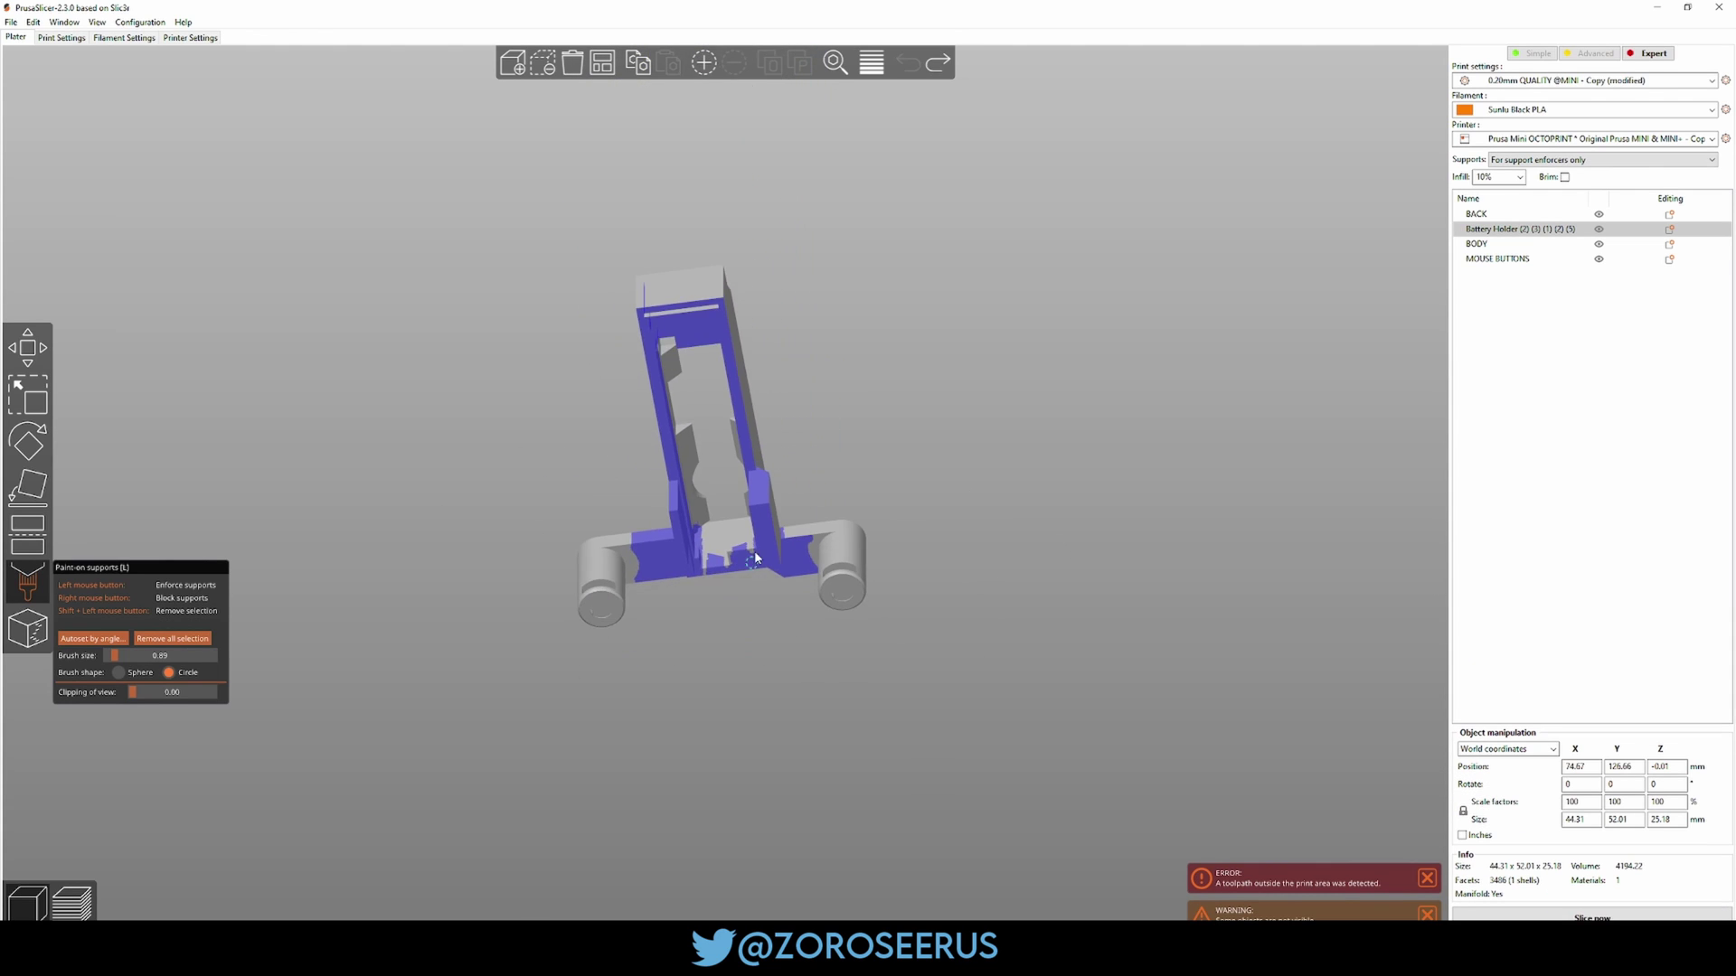
{"action": "left_click_drag", "start_coordinate": [915, 451], "coordinate": [919, 448]}
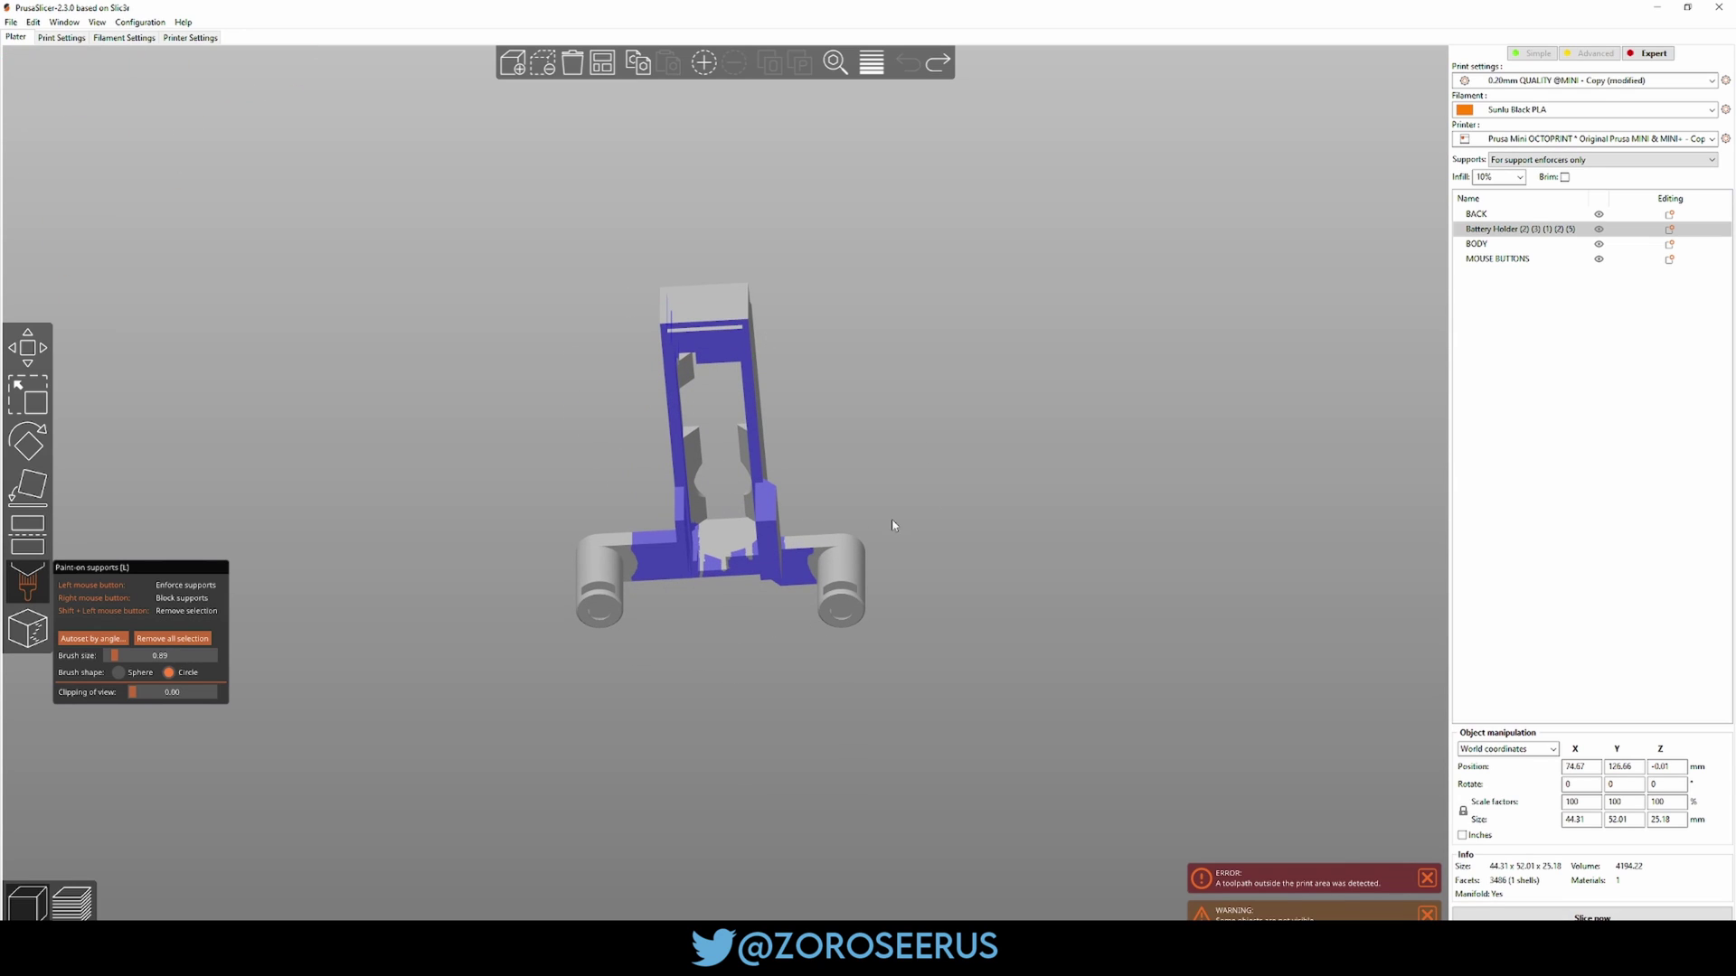
Step: Slice the plate and examine the Battery Holder's supports from below, around its frame and two round pegs
{"action": "left_click_drag", "start_coordinate": [892, 523], "coordinate": [963, 496]}
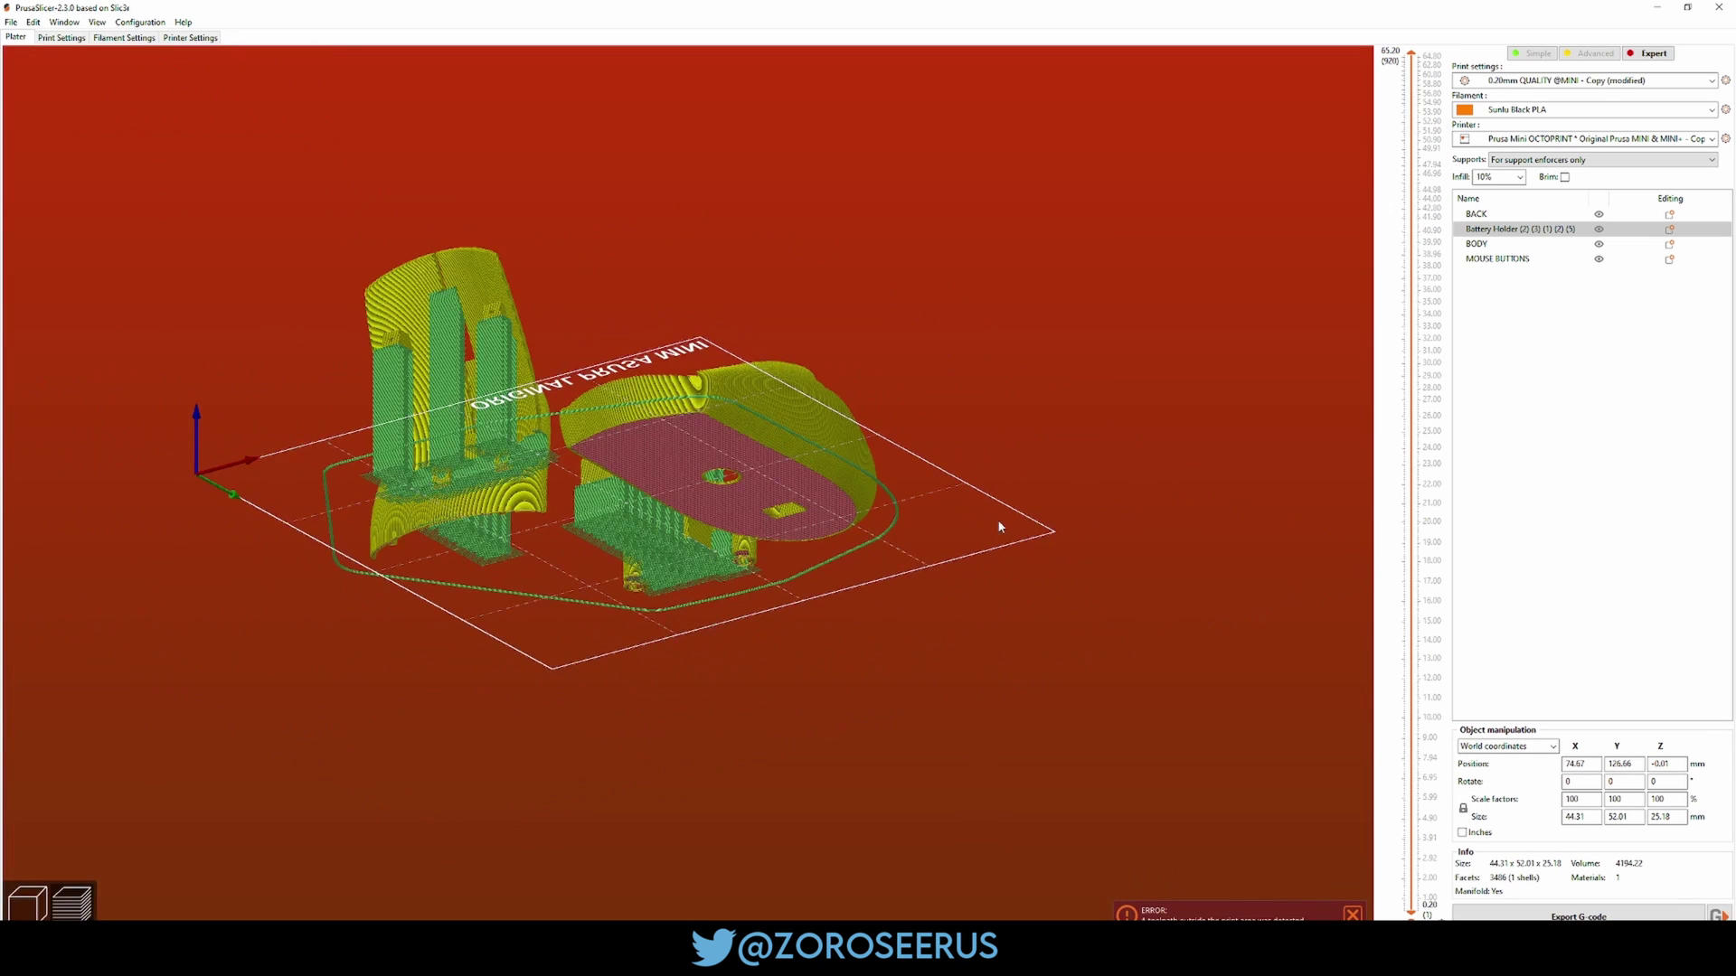
{"action": "scroll", "coordinate": [997, 519], "scroll_direction": "up", "scroll_amount": 5}
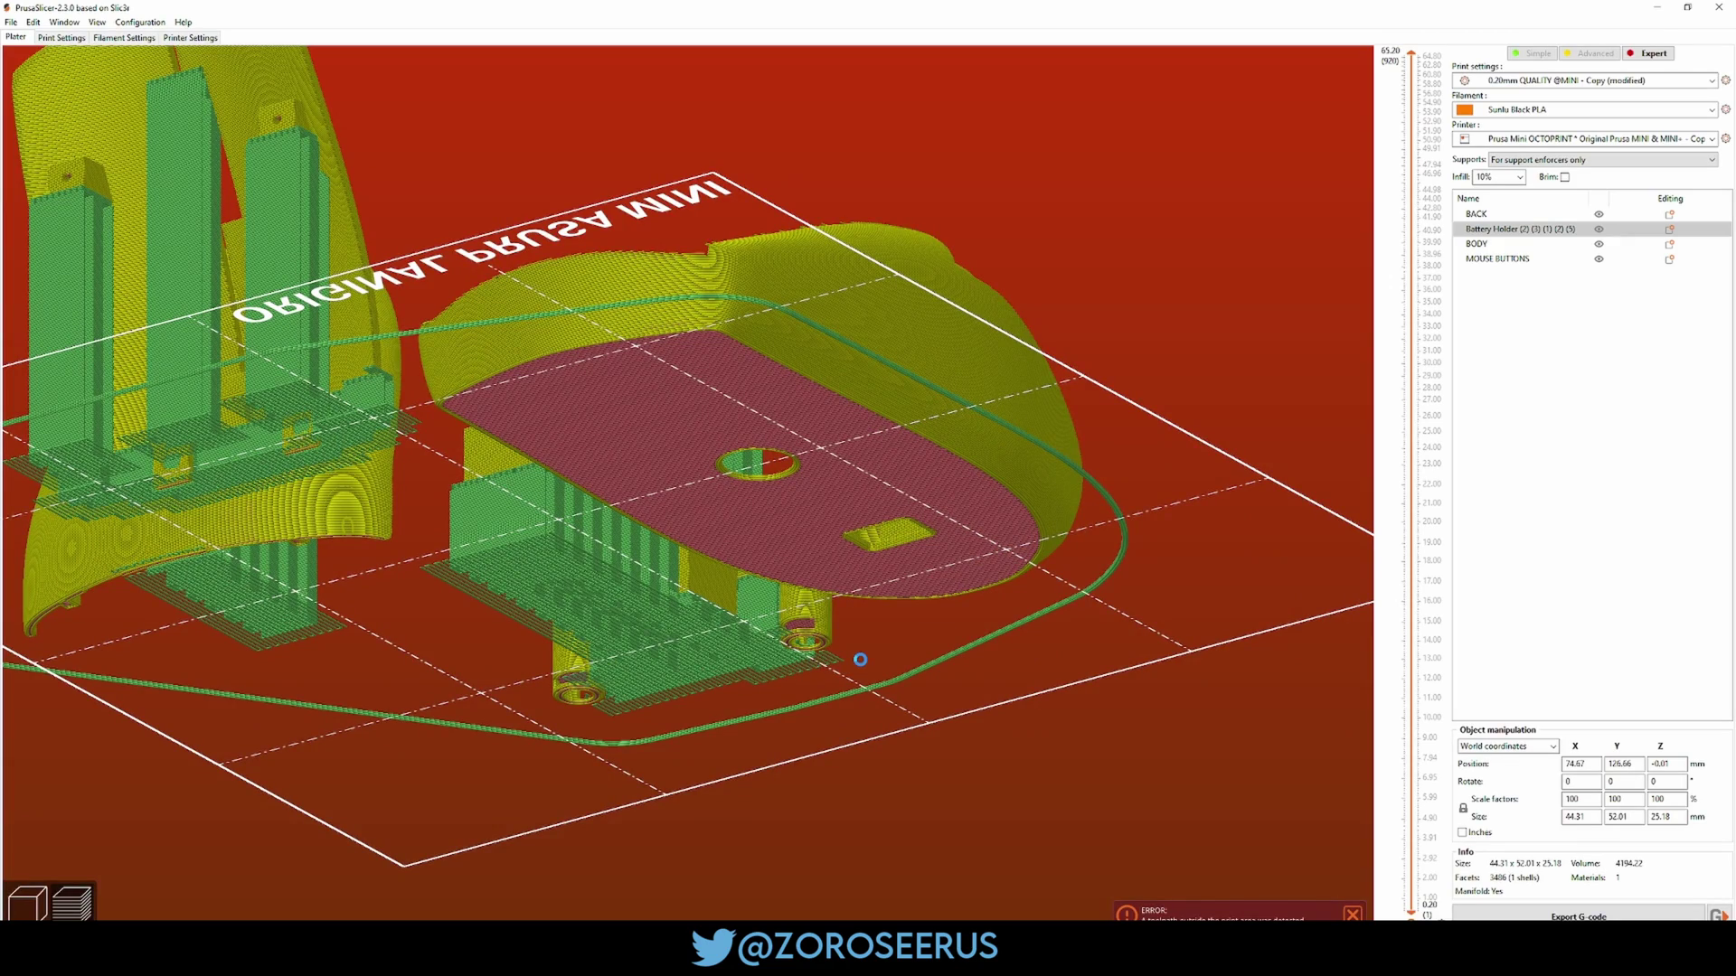
{"action": "left_click_drag", "start_coordinate": [942, 642], "coordinate": [980, 596]}
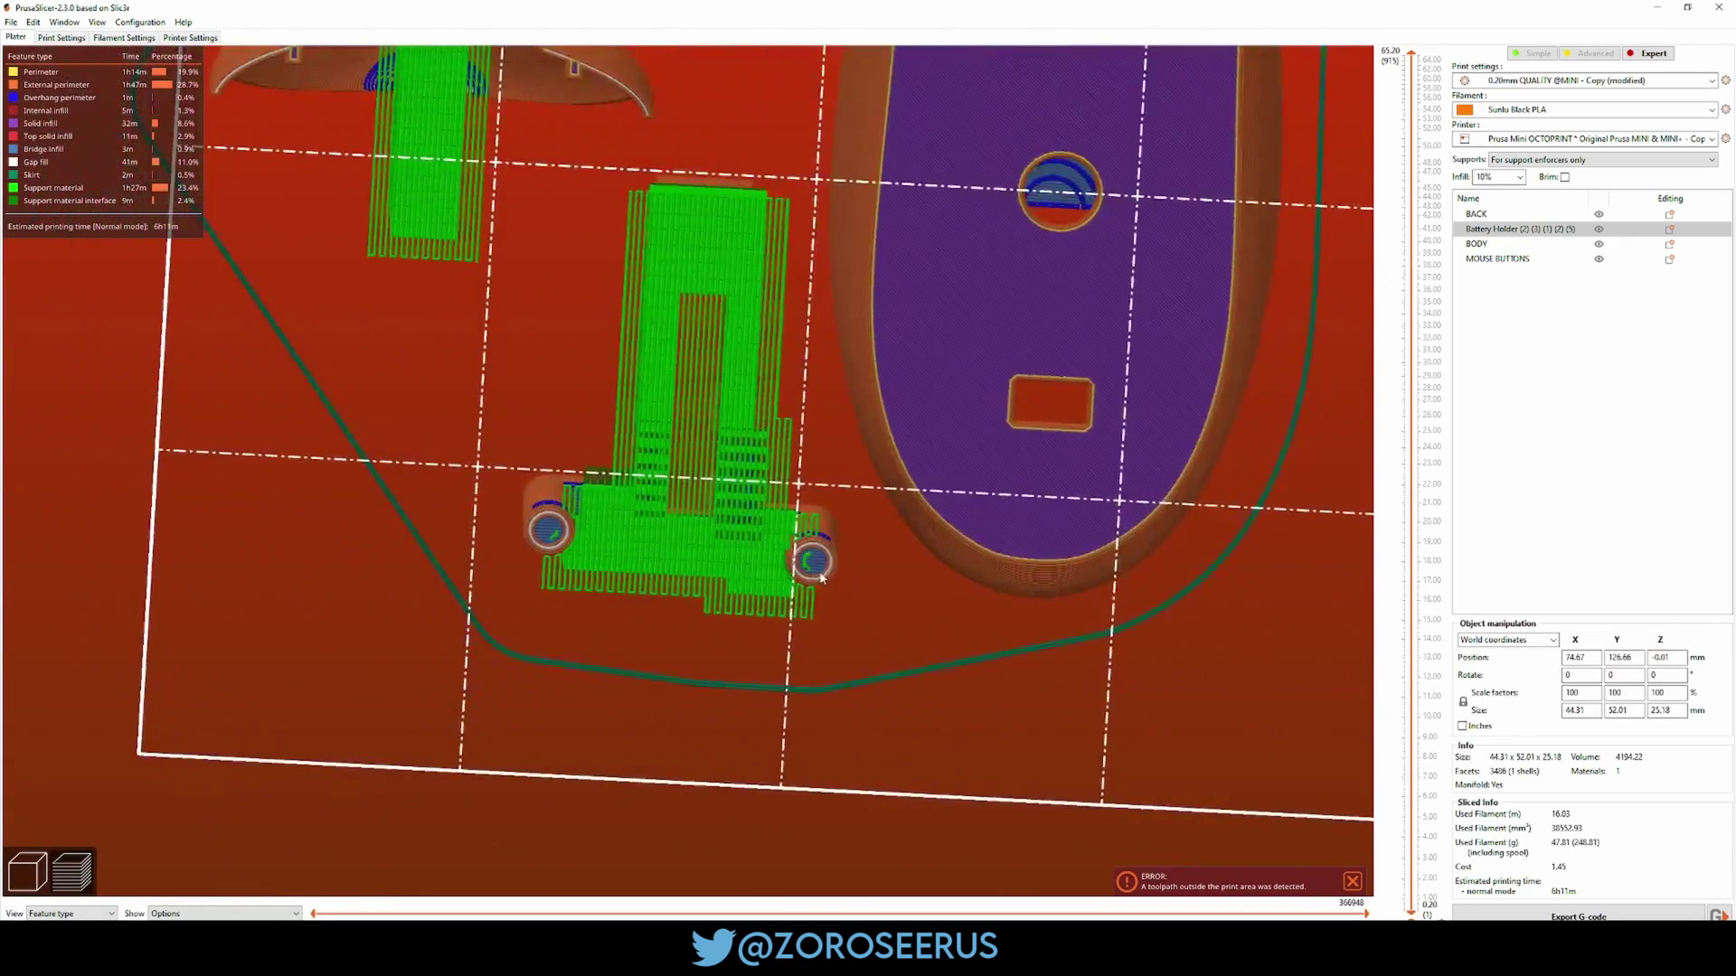
{"action": "scroll", "coordinate": [821, 577], "scroll_direction": "up", "scroll_amount": 3}
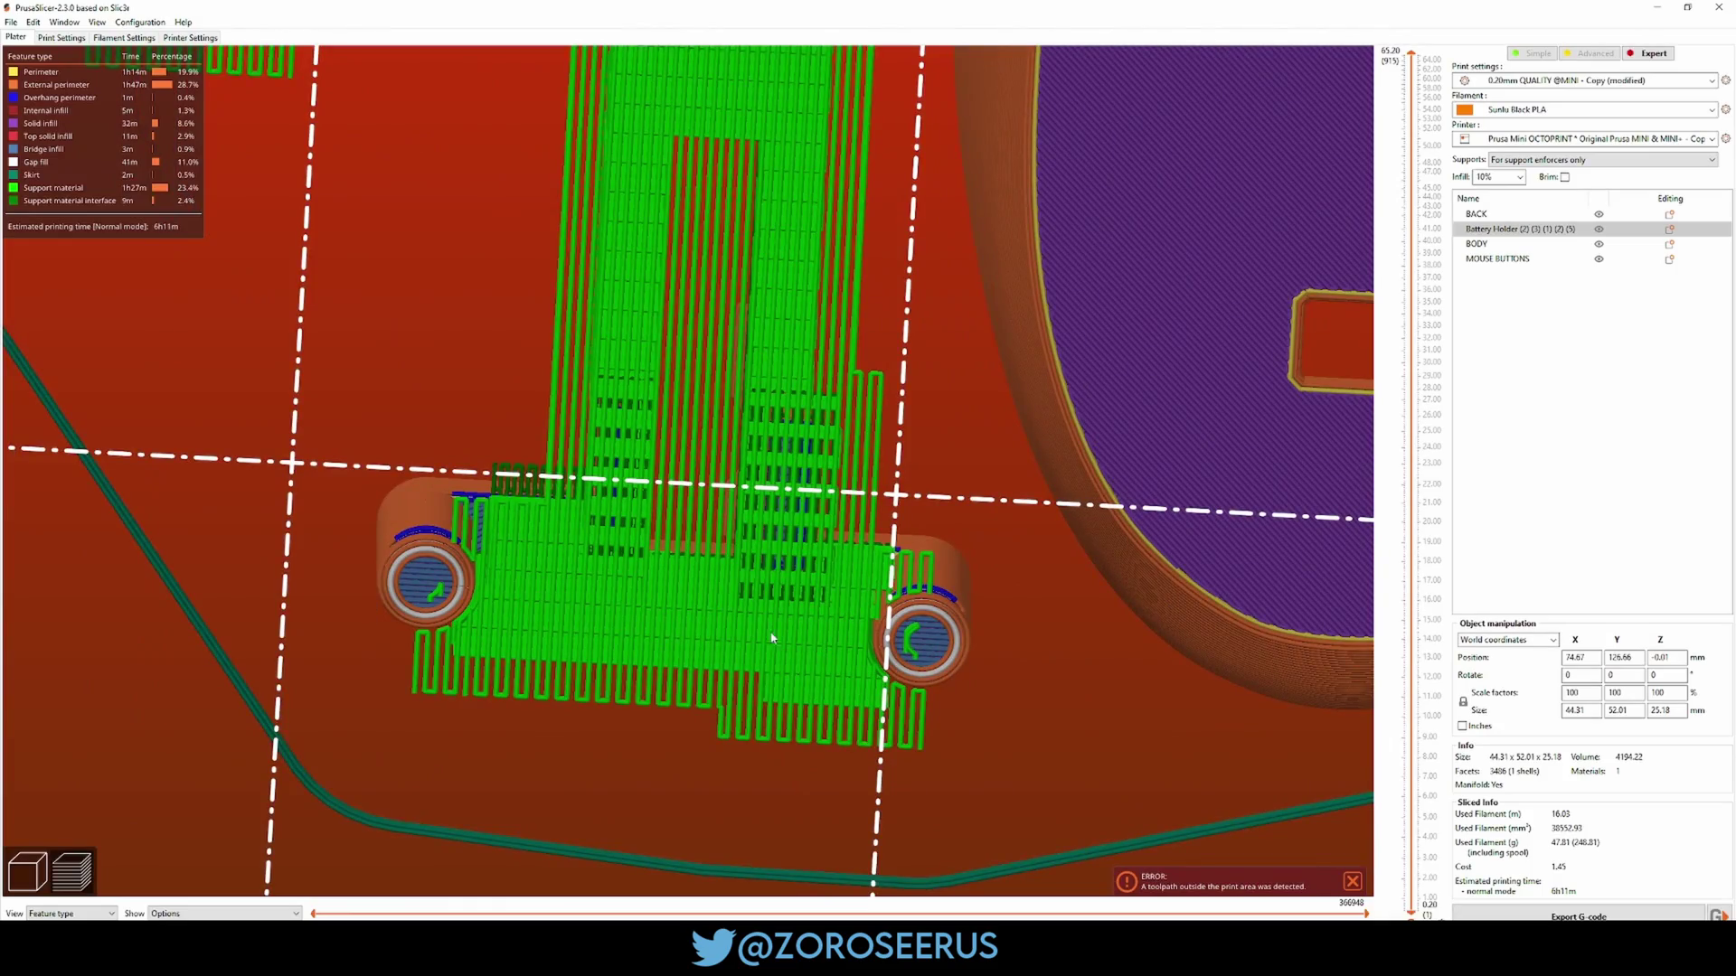
Step: Review the whole sliced plate from above, with all four parts and their generated supports
{"action": "scroll", "coordinate": [962, 672], "scroll_direction": "down", "scroll_amount": 5}
{"action": "left_click_drag", "start_coordinate": [864, 658], "coordinate": [778, 702]}
{"action": "scroll", "coordinate": [866, 650], "scroll_direction": "down", "scroll_amount": 4}
{"action": "scroll", "coordinate": [832, 654], "scroll_direction": "down", "scroll_amount": 6}
{"action": "left_click_drag", "start_coordinate": [772, 643], "coordinate": [815, 635]}
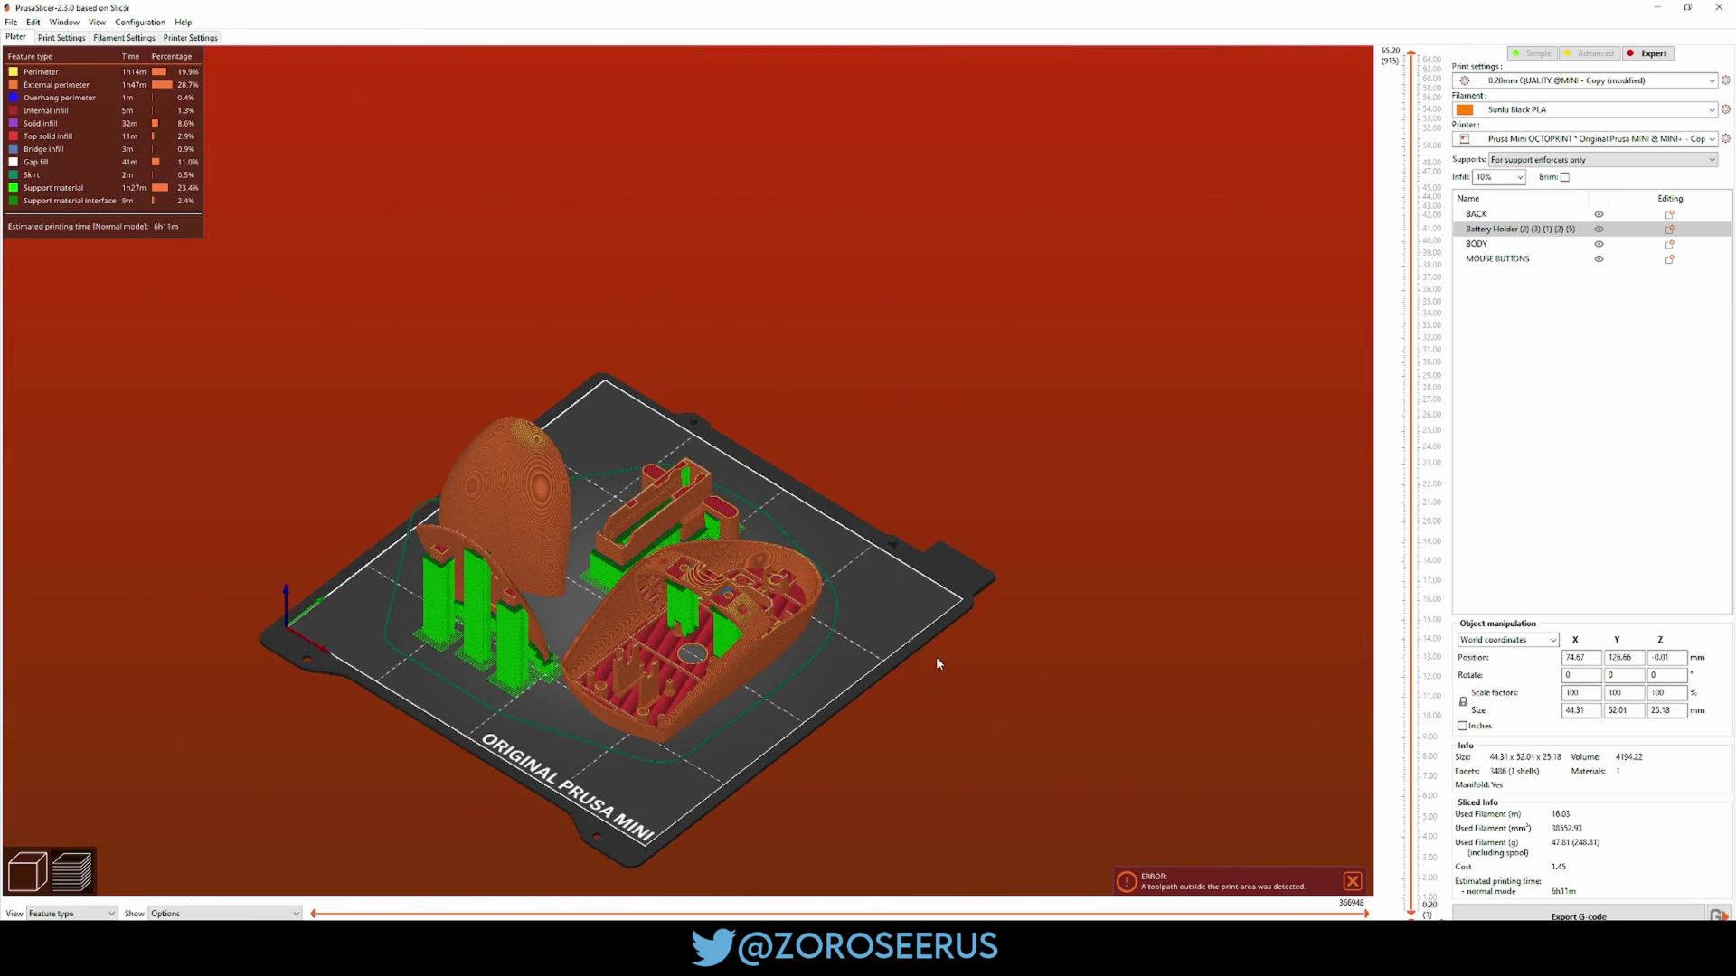
{"action": "scroll", "coordinate": [987, 620], "scroll_direction": "up", "scroll_amount": 5}
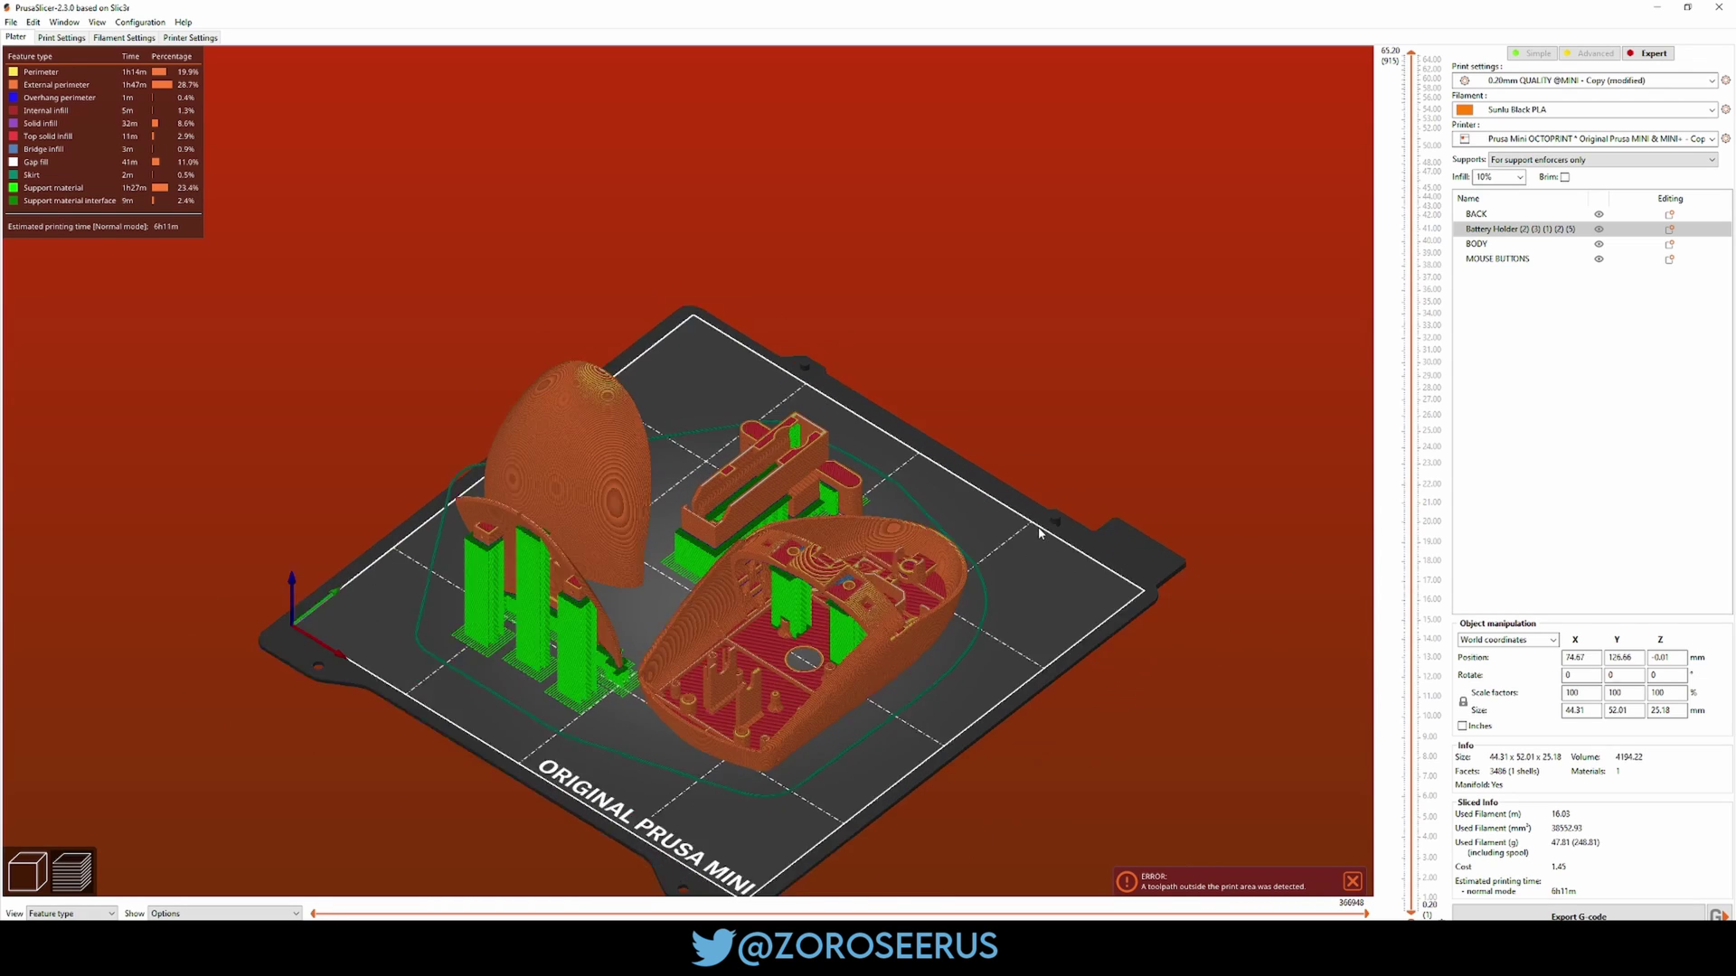
{"action": "scroll", "coordinate": [1003, 542], "scroll_direction": "down", "scroll_amount": 2}
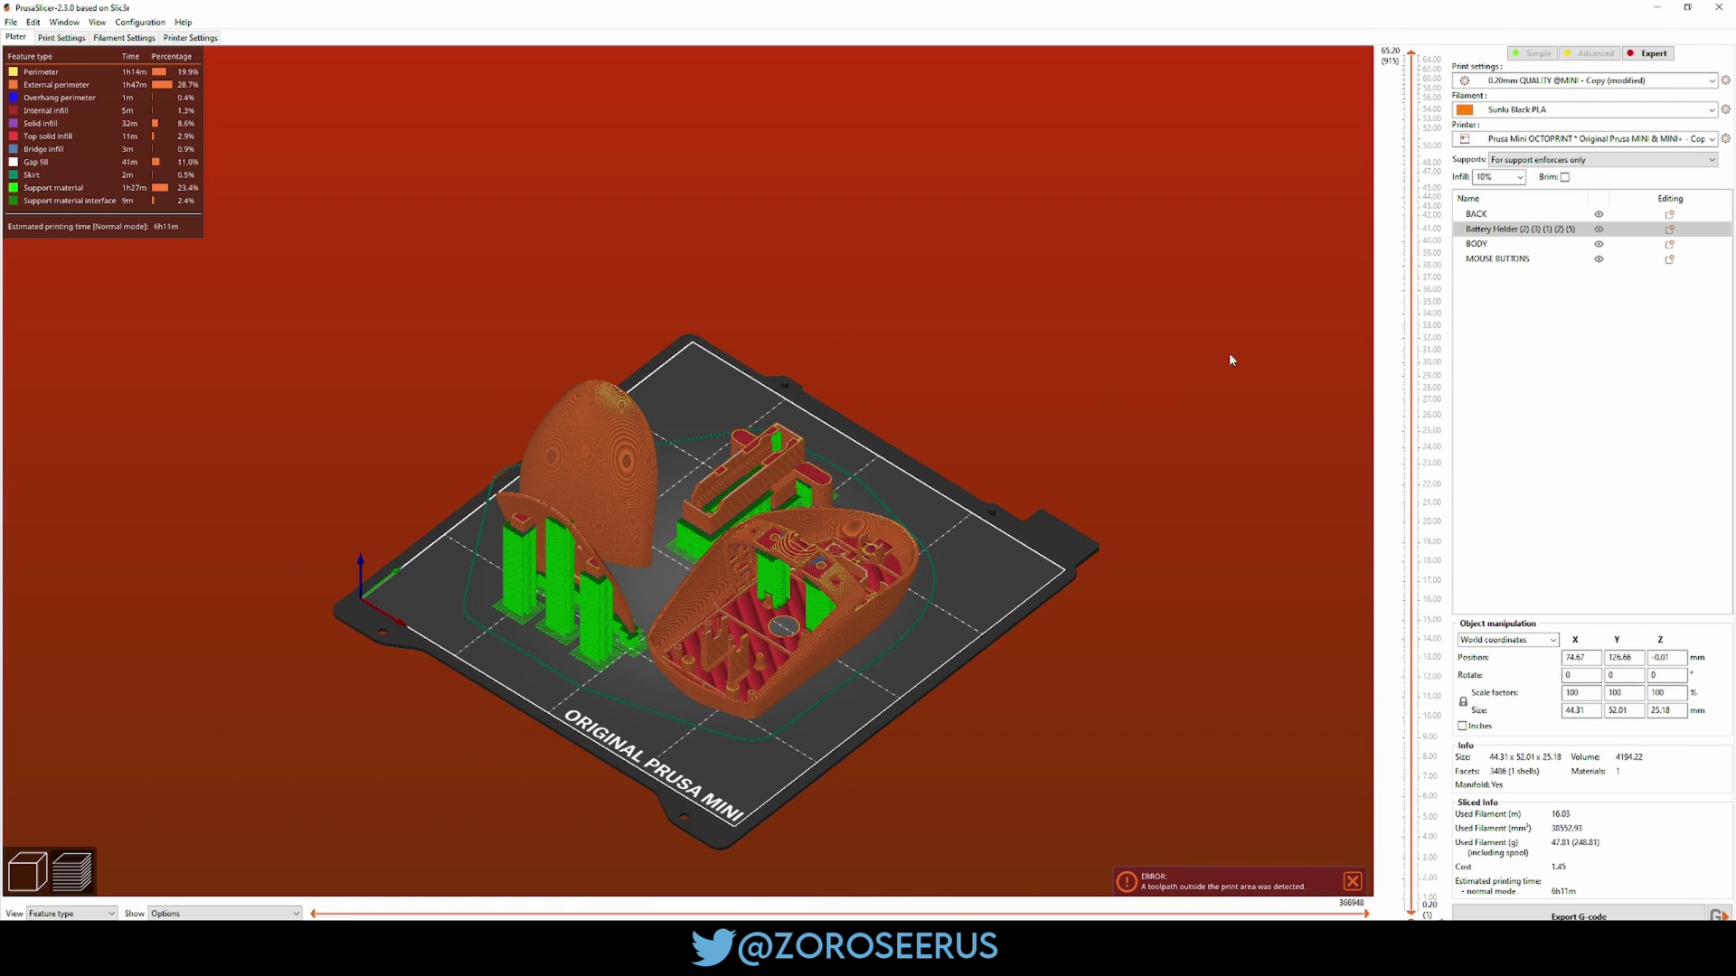
Step: Return to the model view, leave support painting, and select the parts in turn to review their orientation on the plate
{"action": "left_click", "coordinate": [27, 870]}
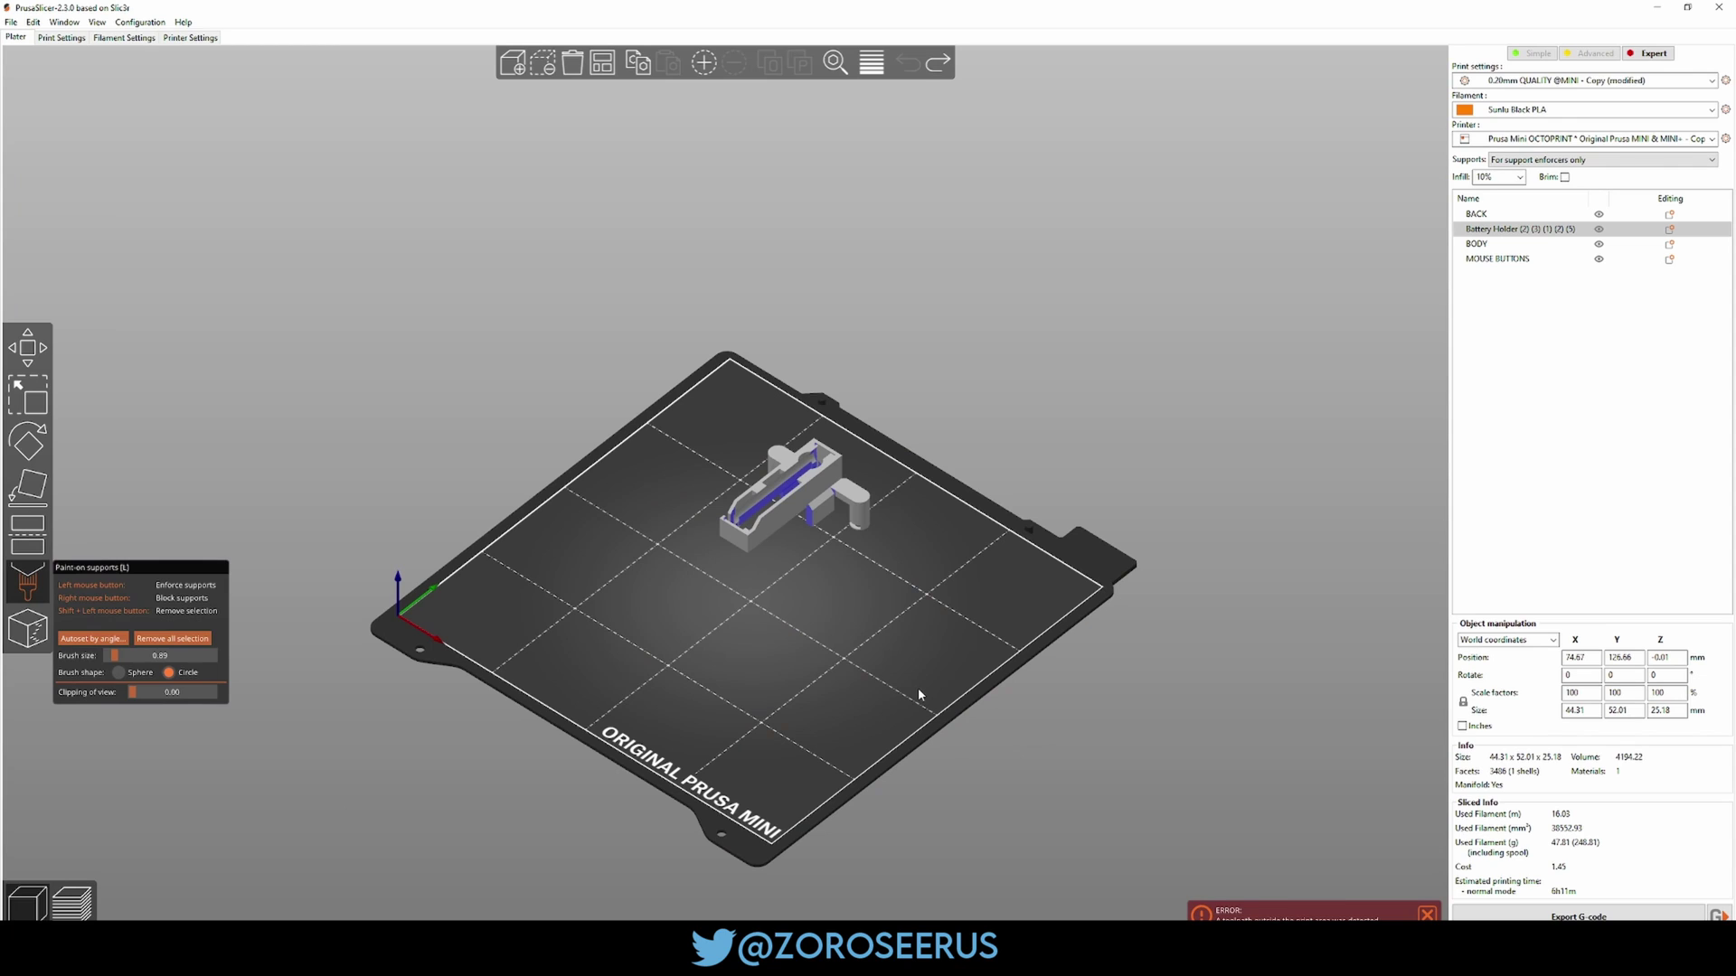
{"action": "left_click_drag", "start_coordinate": [924, 676], "coordinate": [923, 679]}
{"action": "left_click", "coordinate": [870, 664]}
{"action": "left_click_drag", "start_coordinate": [690, 594], "coordinate": [528, 534]}
{"action": "left_click", "coordinate": [528, 533]}
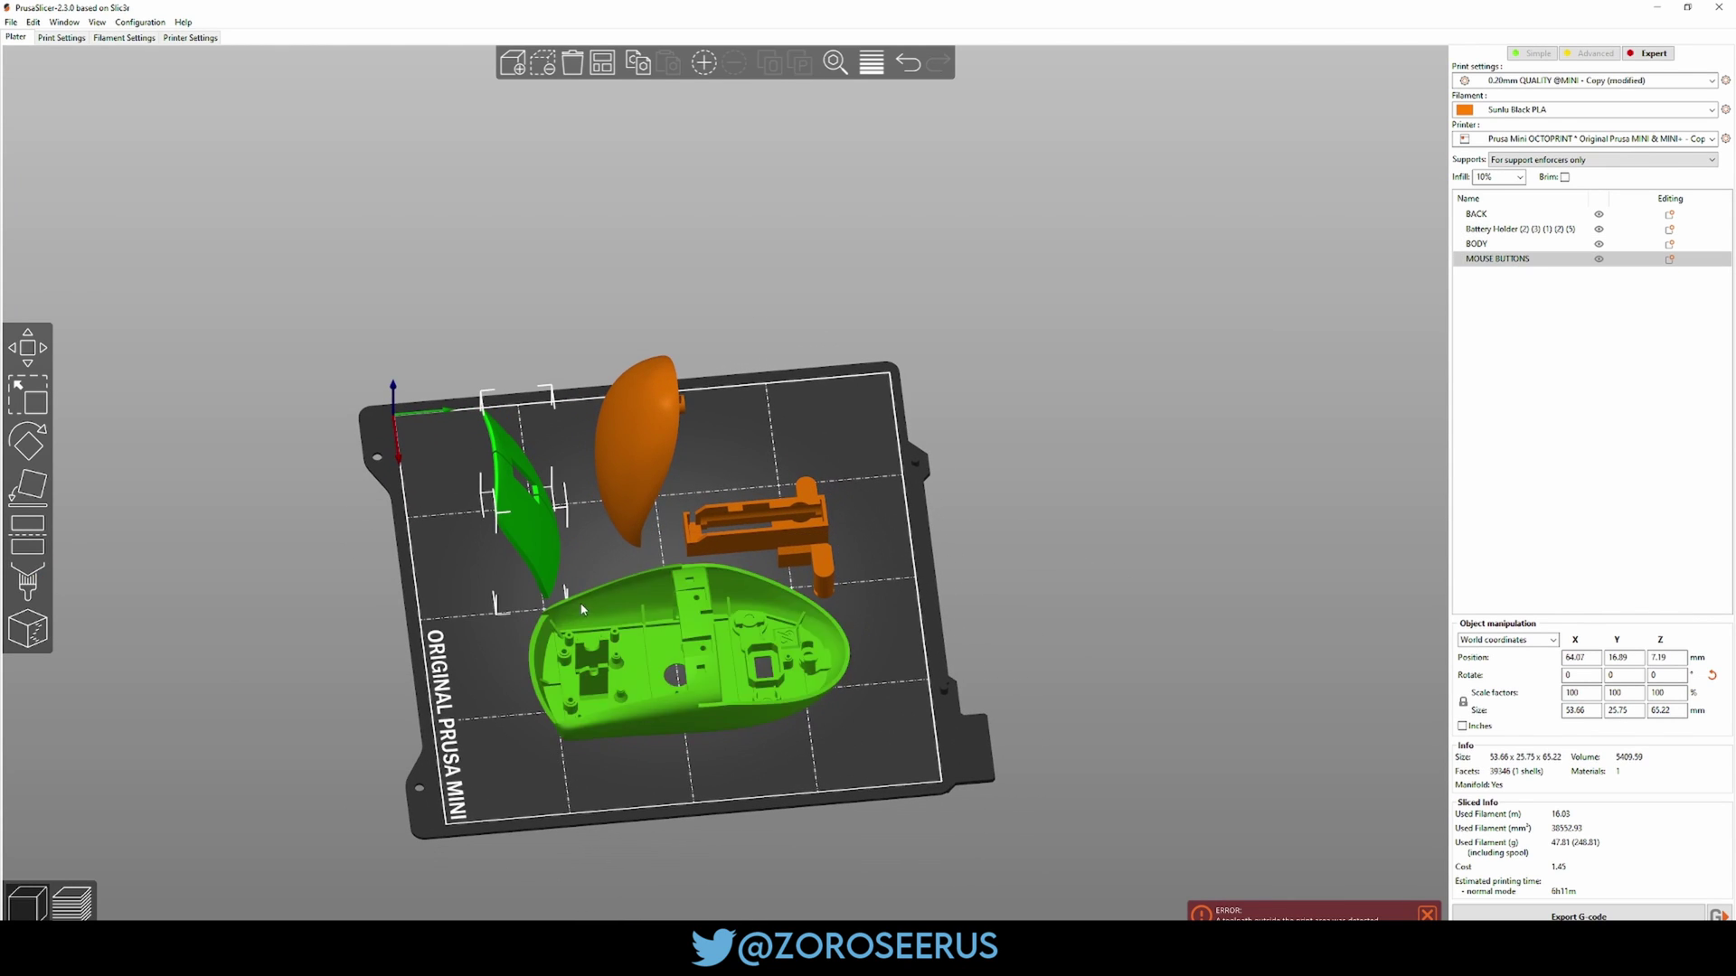
{"action": "left_click", "coordinate": [587, 547]}
{"action": "left_click", "coordinate": [638, 425]}
{"action": "mouse_move", "coordinate": [827, 392]}
{"action": "left_mouse_down"}
{"action": "mouse_move", "coordinate": [818, 425]}
{"action": "mouse_move", "coordinate": [808, 395]}
{"action": "left_mouse_up"}
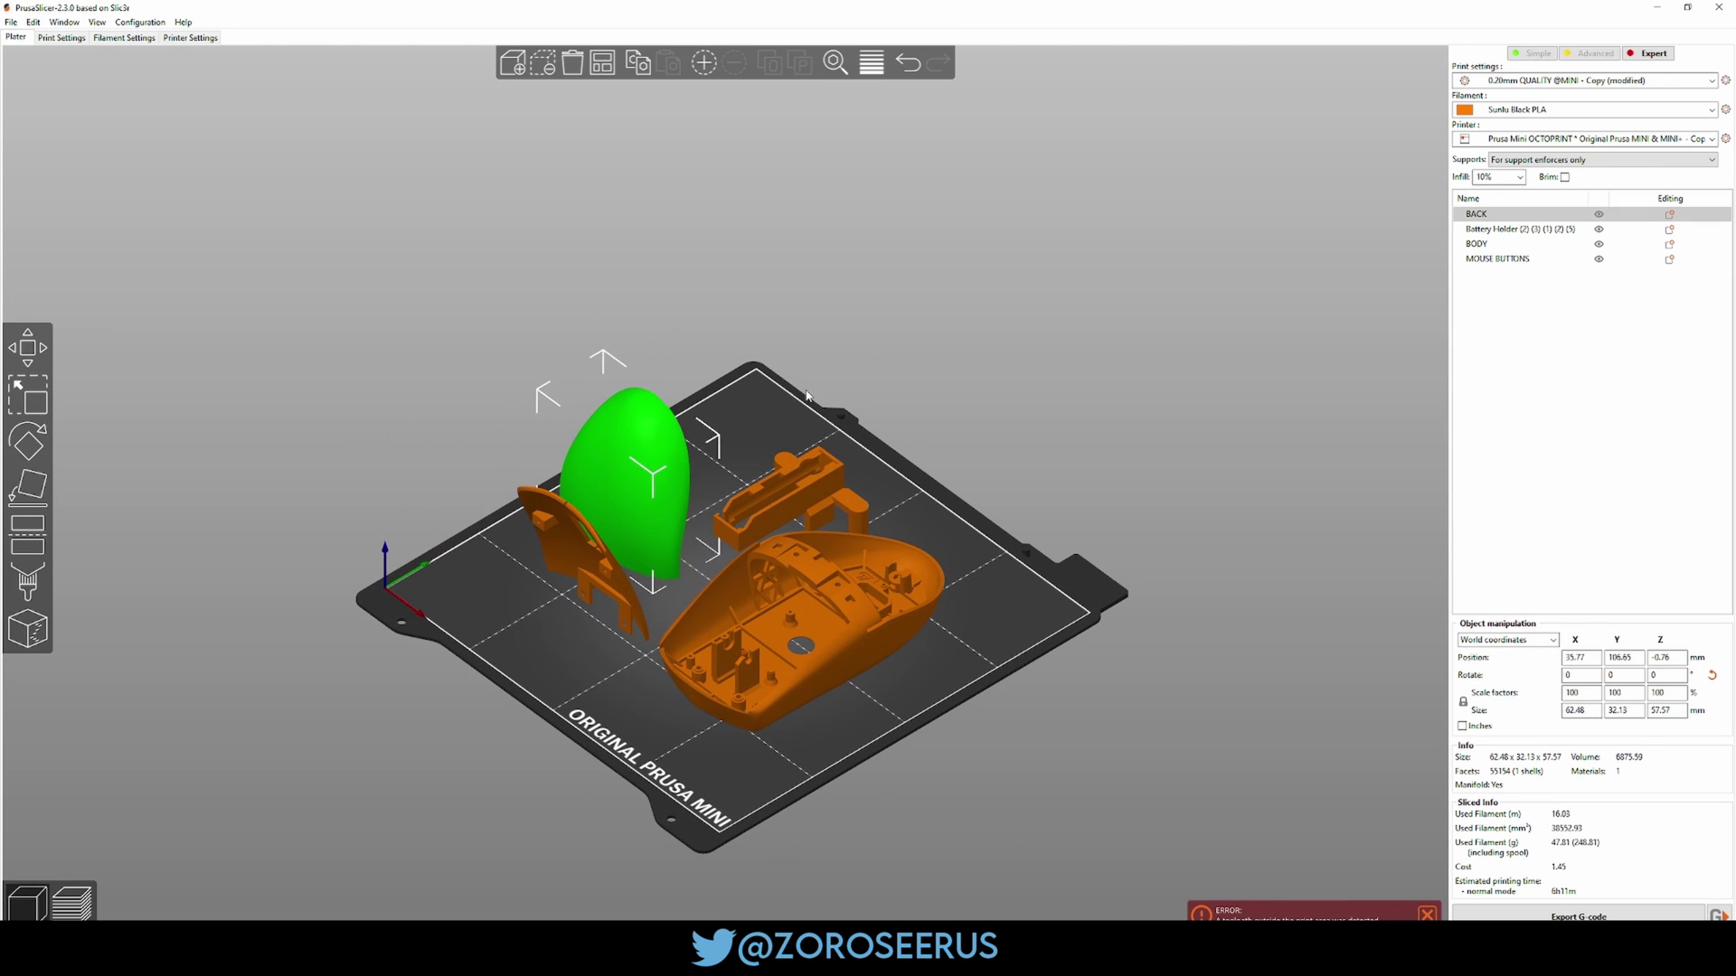
{"action": "left_click", "coordinate": [830, 469]}
{"action": "left_click", "coordinate": [920, 510]}
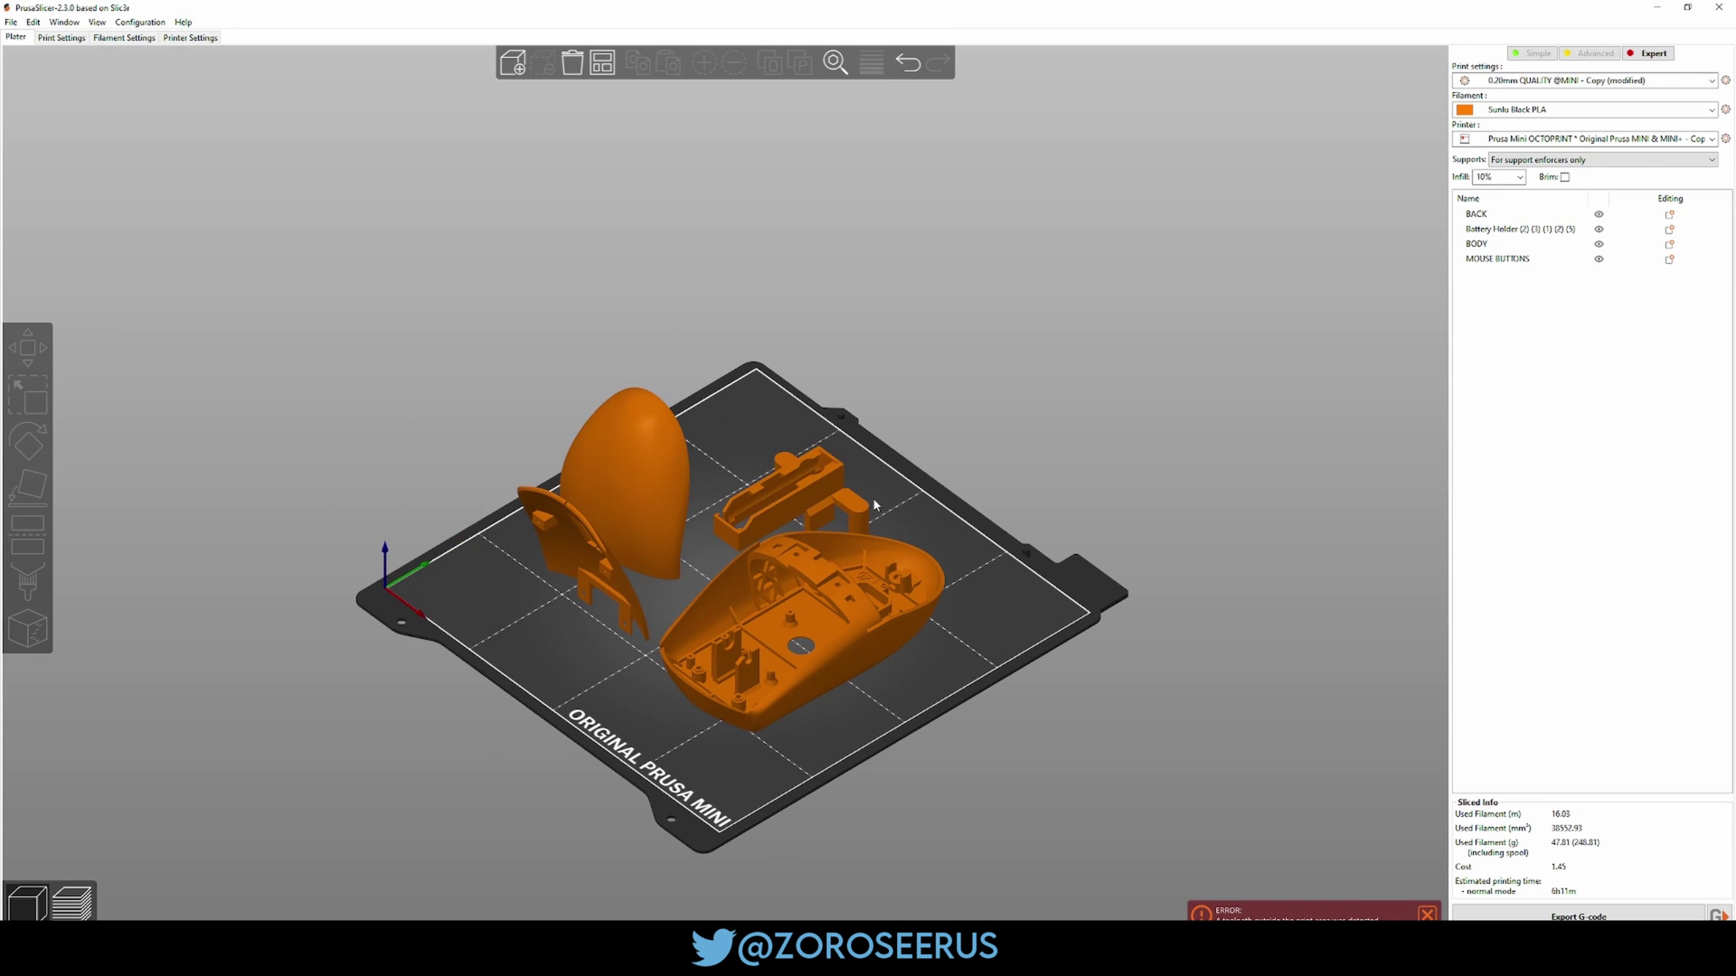
Step: Review the print settings from layers and perimeters through infill, skirt and brim, support material, speed, multiple extruders and the advanced options
{"action": "mouse_move", "coordinate": [888, 481]}
{"action": "left_mouse_down"}
{"action": "mouse_move", "coordinate": [908, 477]}
{"action": "mouse_move", "coordinate": [895, 489]}
{"action": "left_mouse_up"}
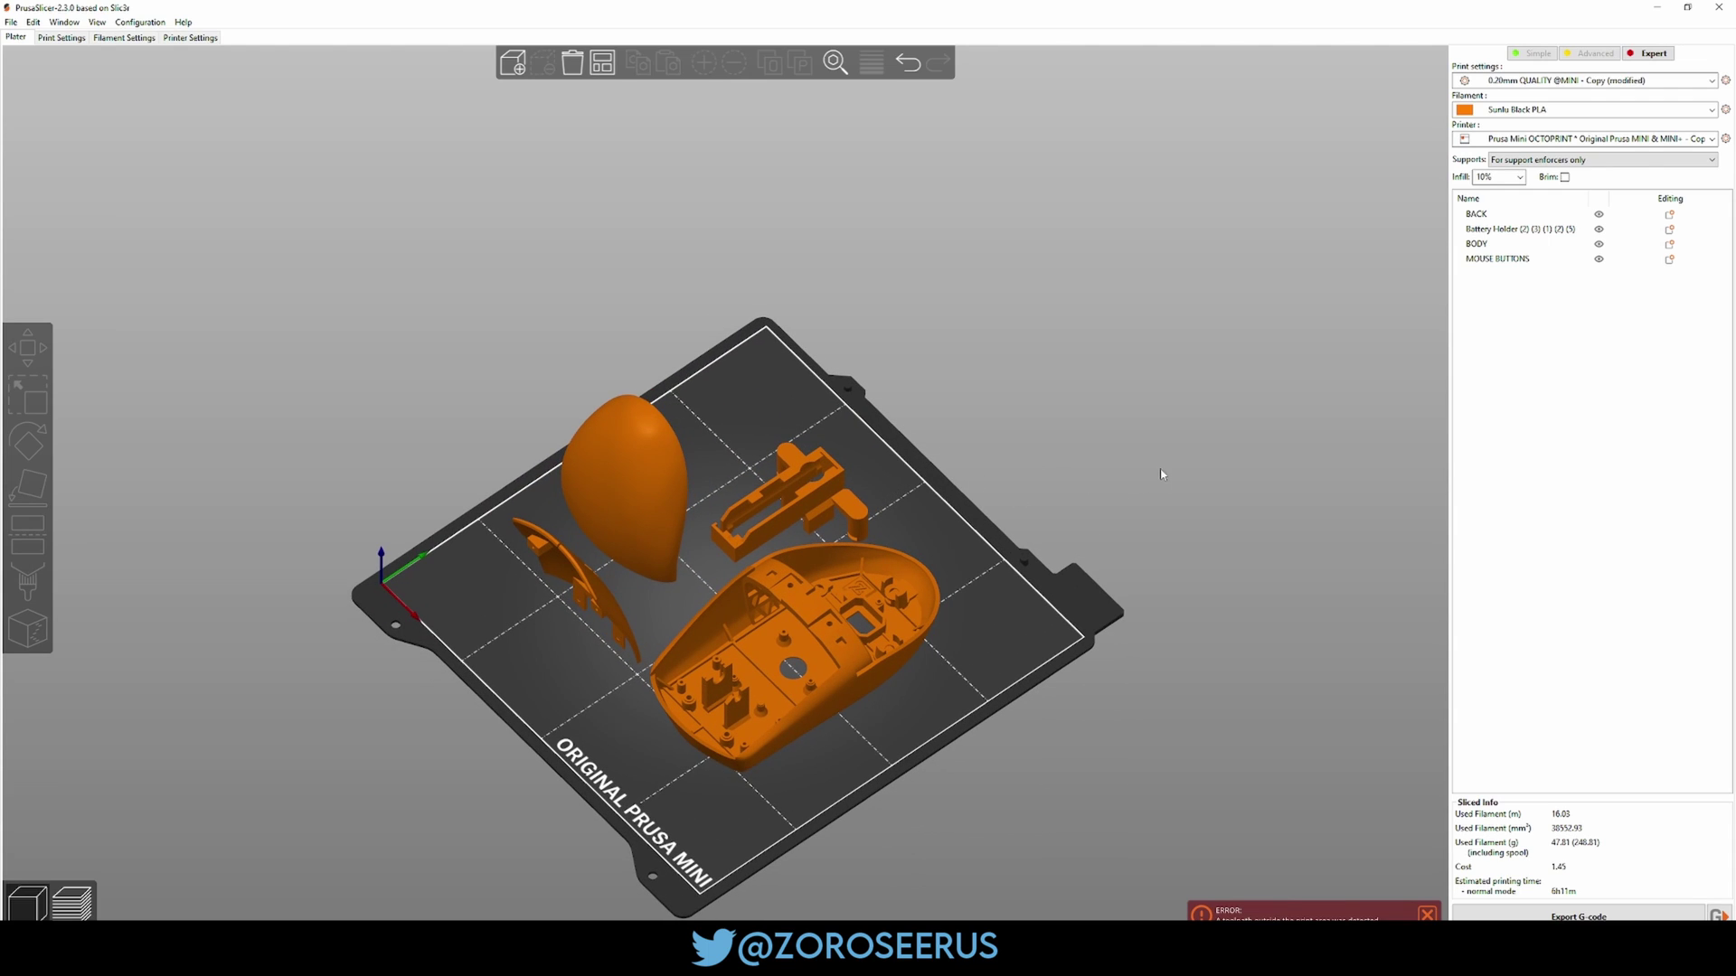
{"action": "left_click", "coordinate": [61, 39]}
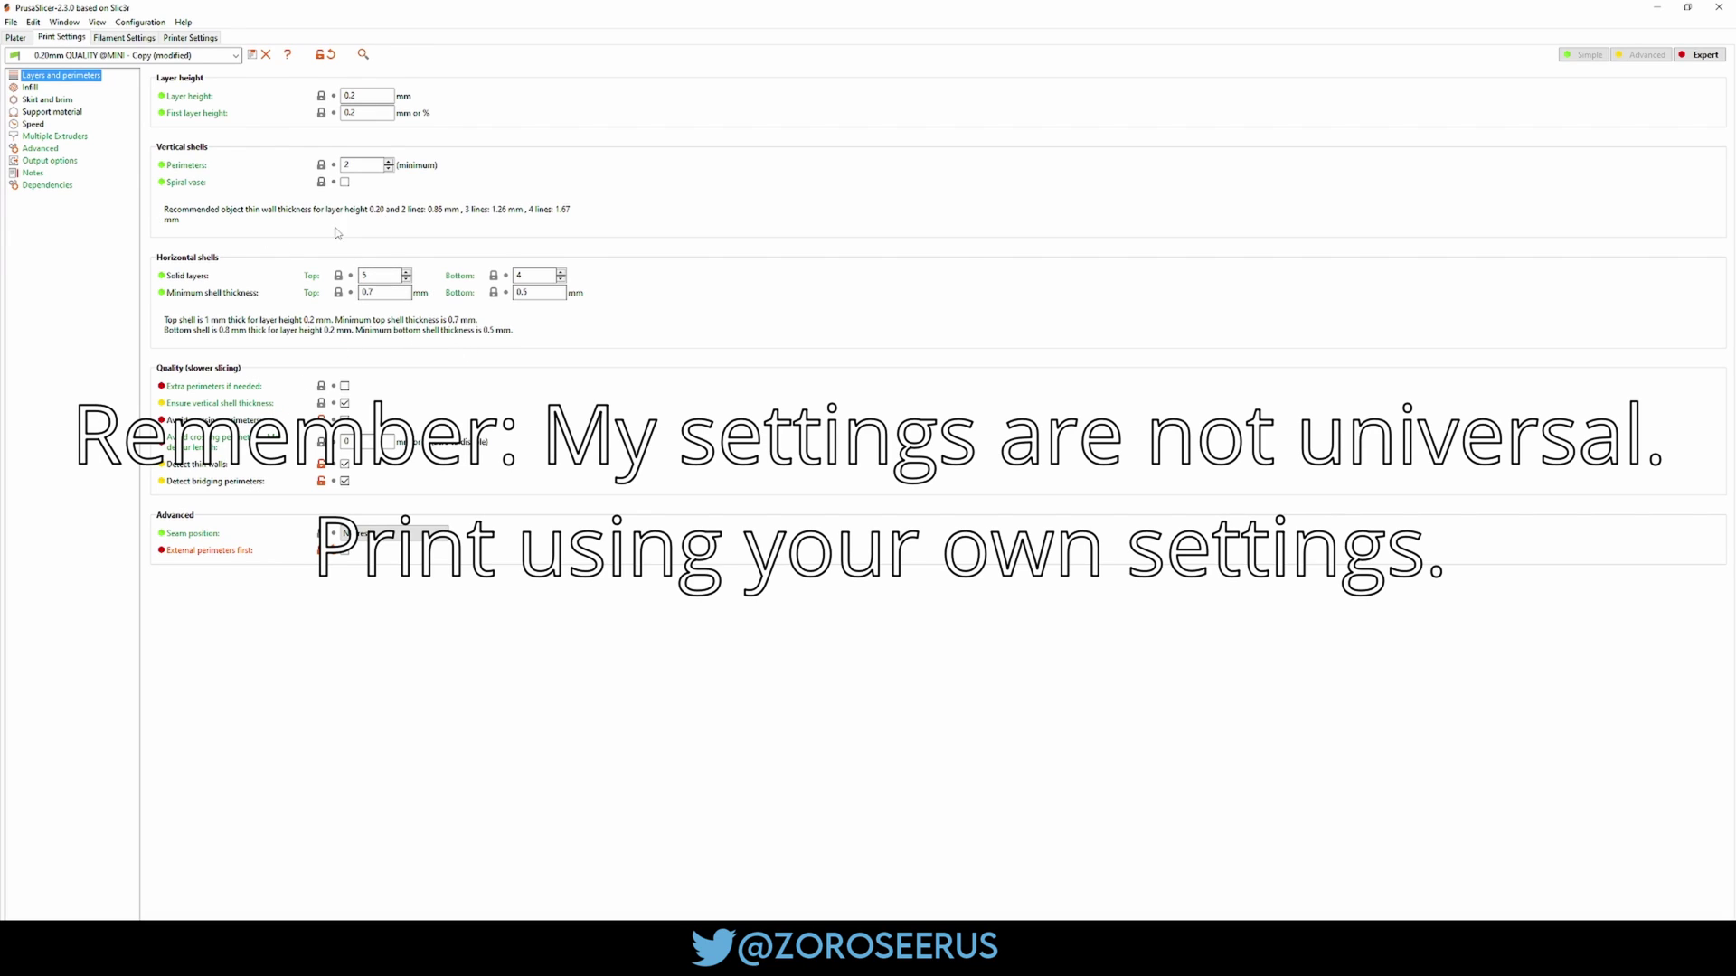
{"action": "left_click", "coordinate": [30, 87]}
{"action": "left_click", "coordinate": [39, 101]}
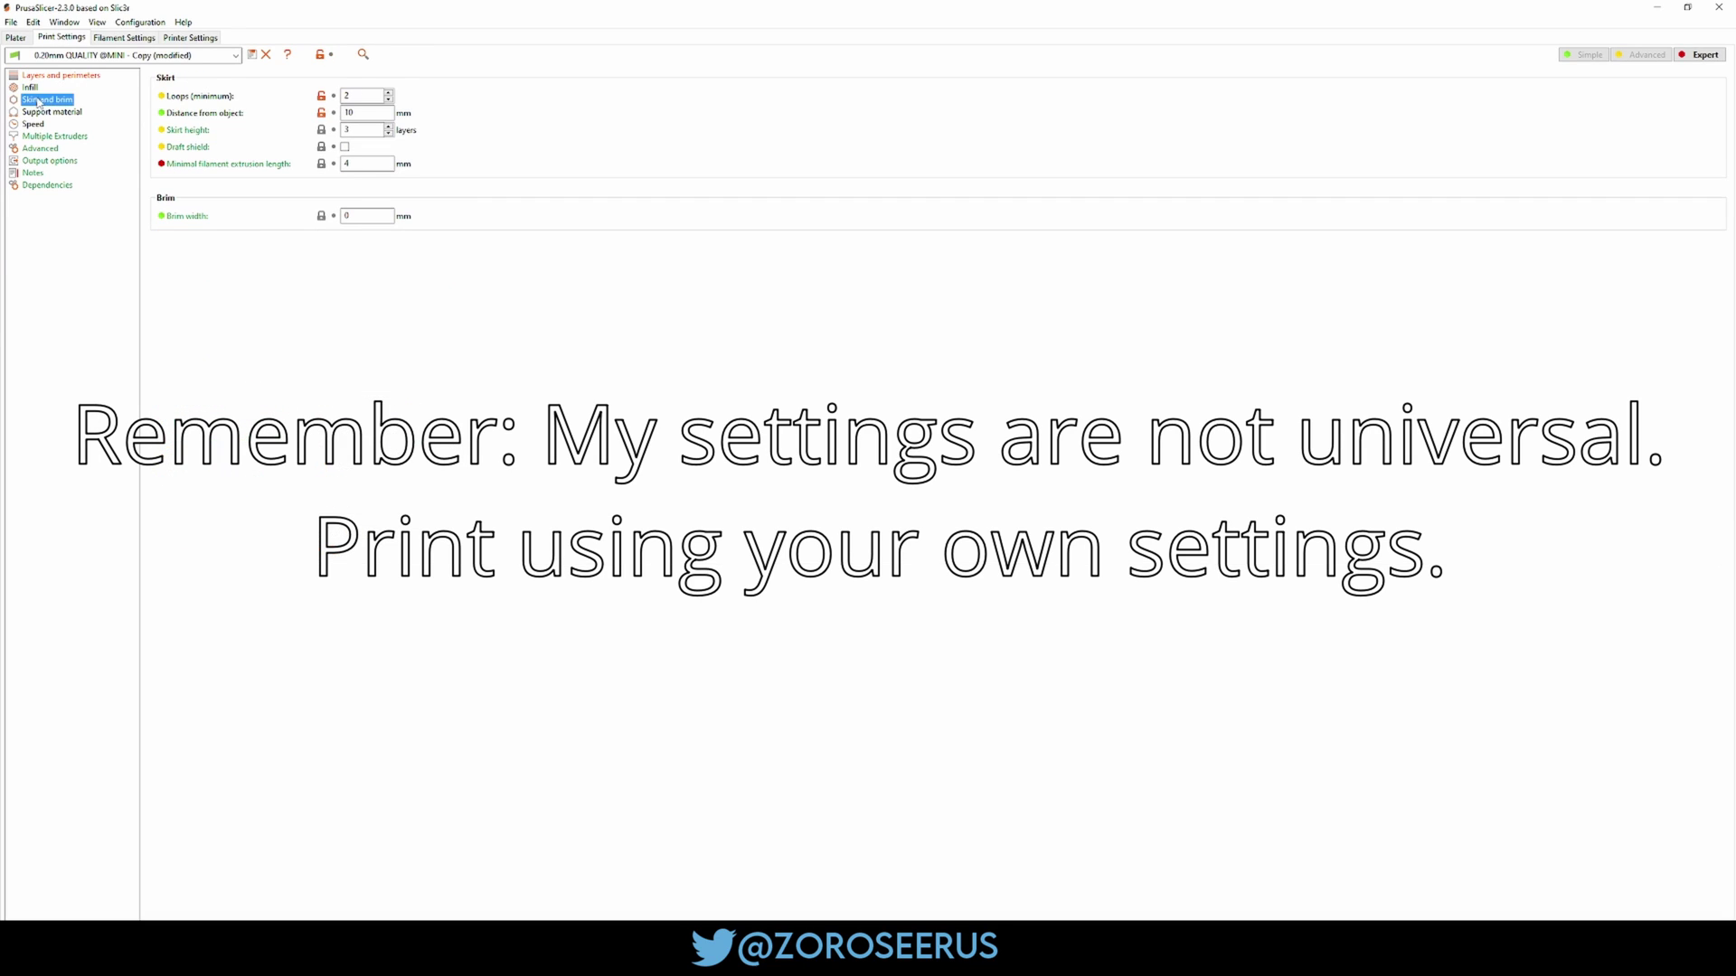
{"action": "left_click", "coordinate": [43, 112]}
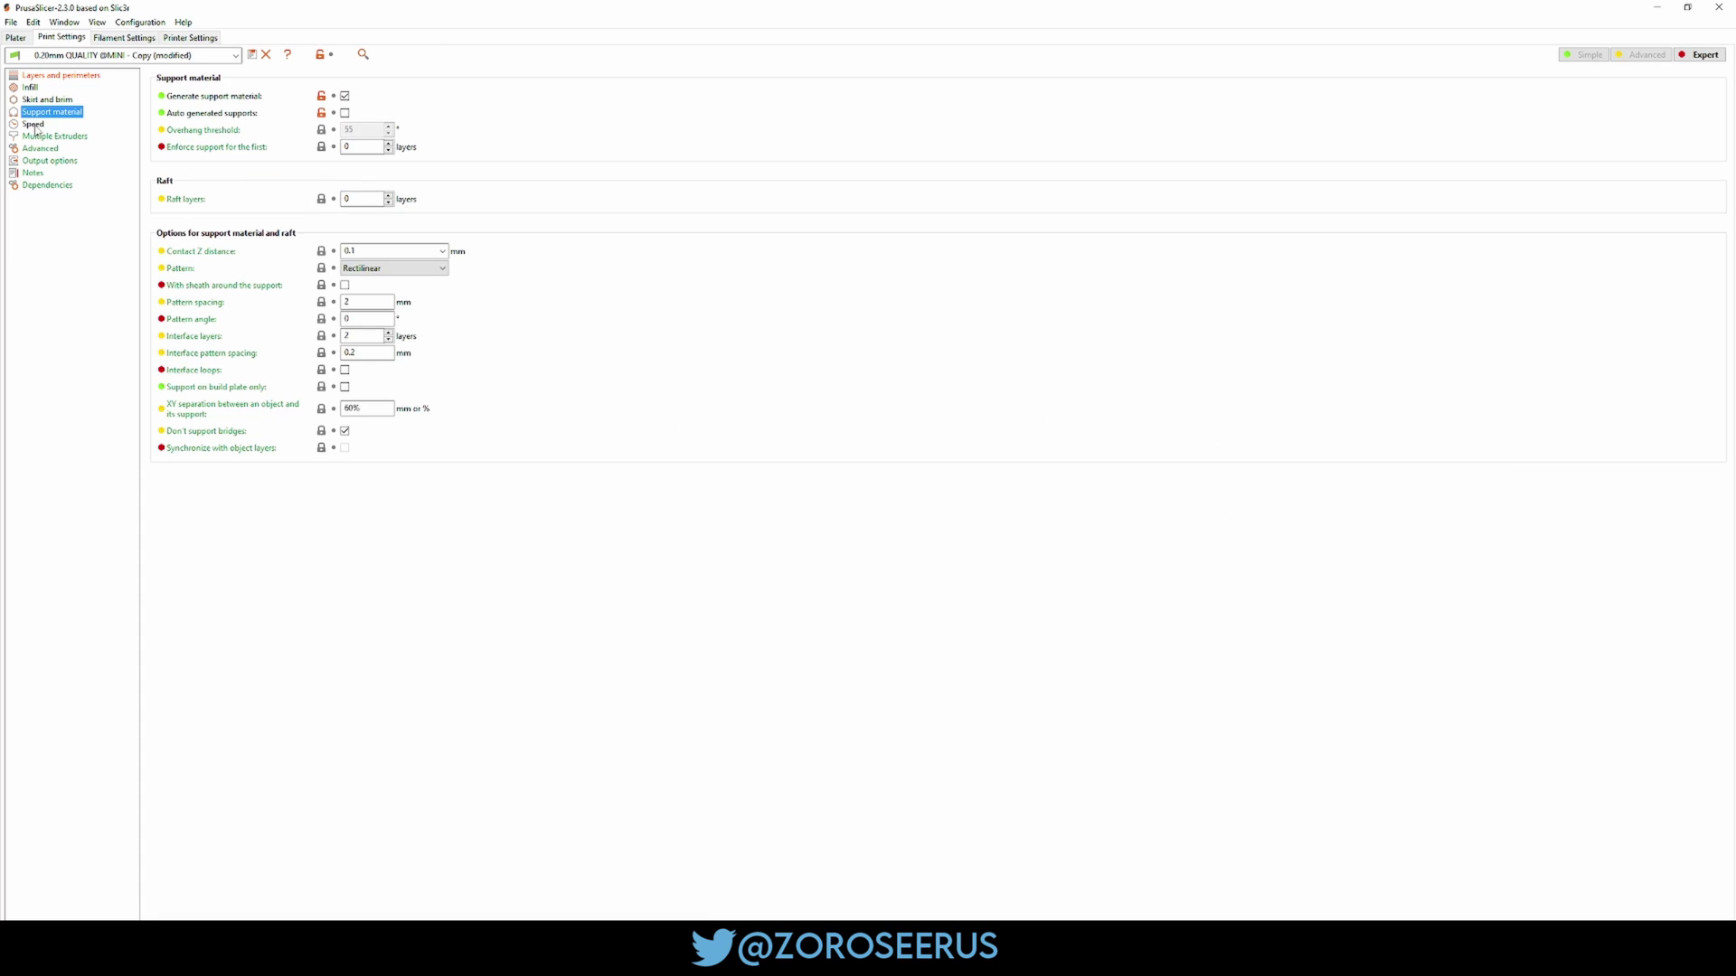
{"action": "left_click", "coordinate": [33, 125]}
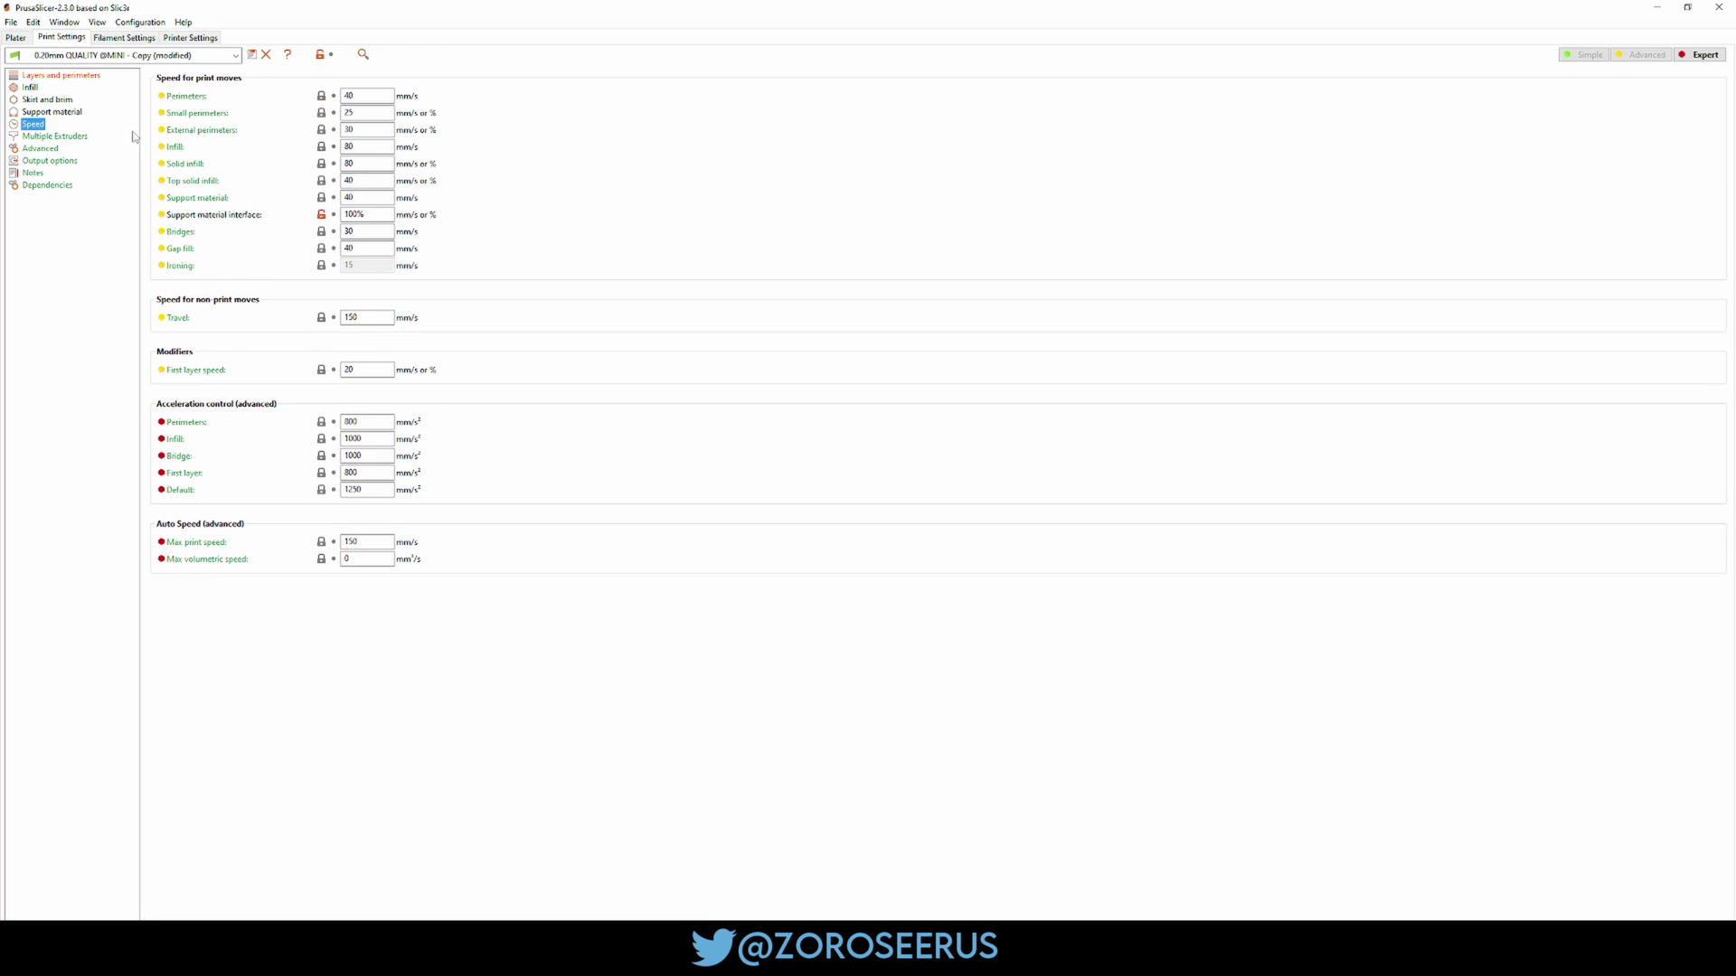
{"action": "left_click", "coordinate": [50, 137]}
{"action": "left_click", "coordinate": [45, 148]}
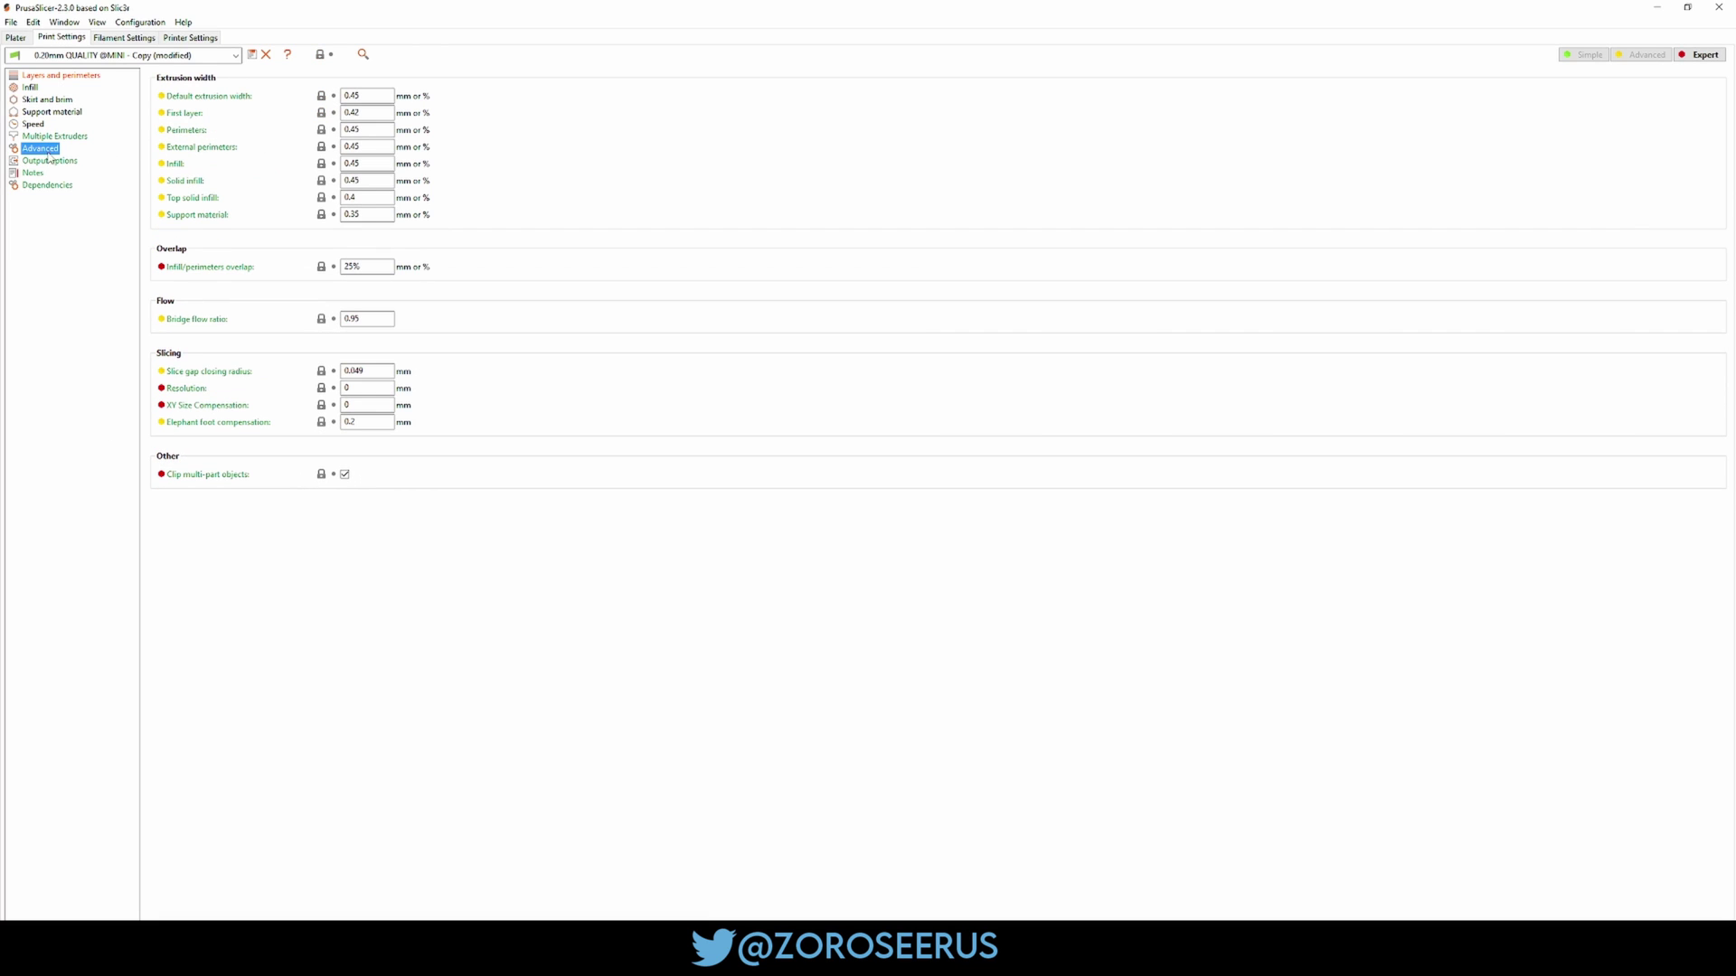